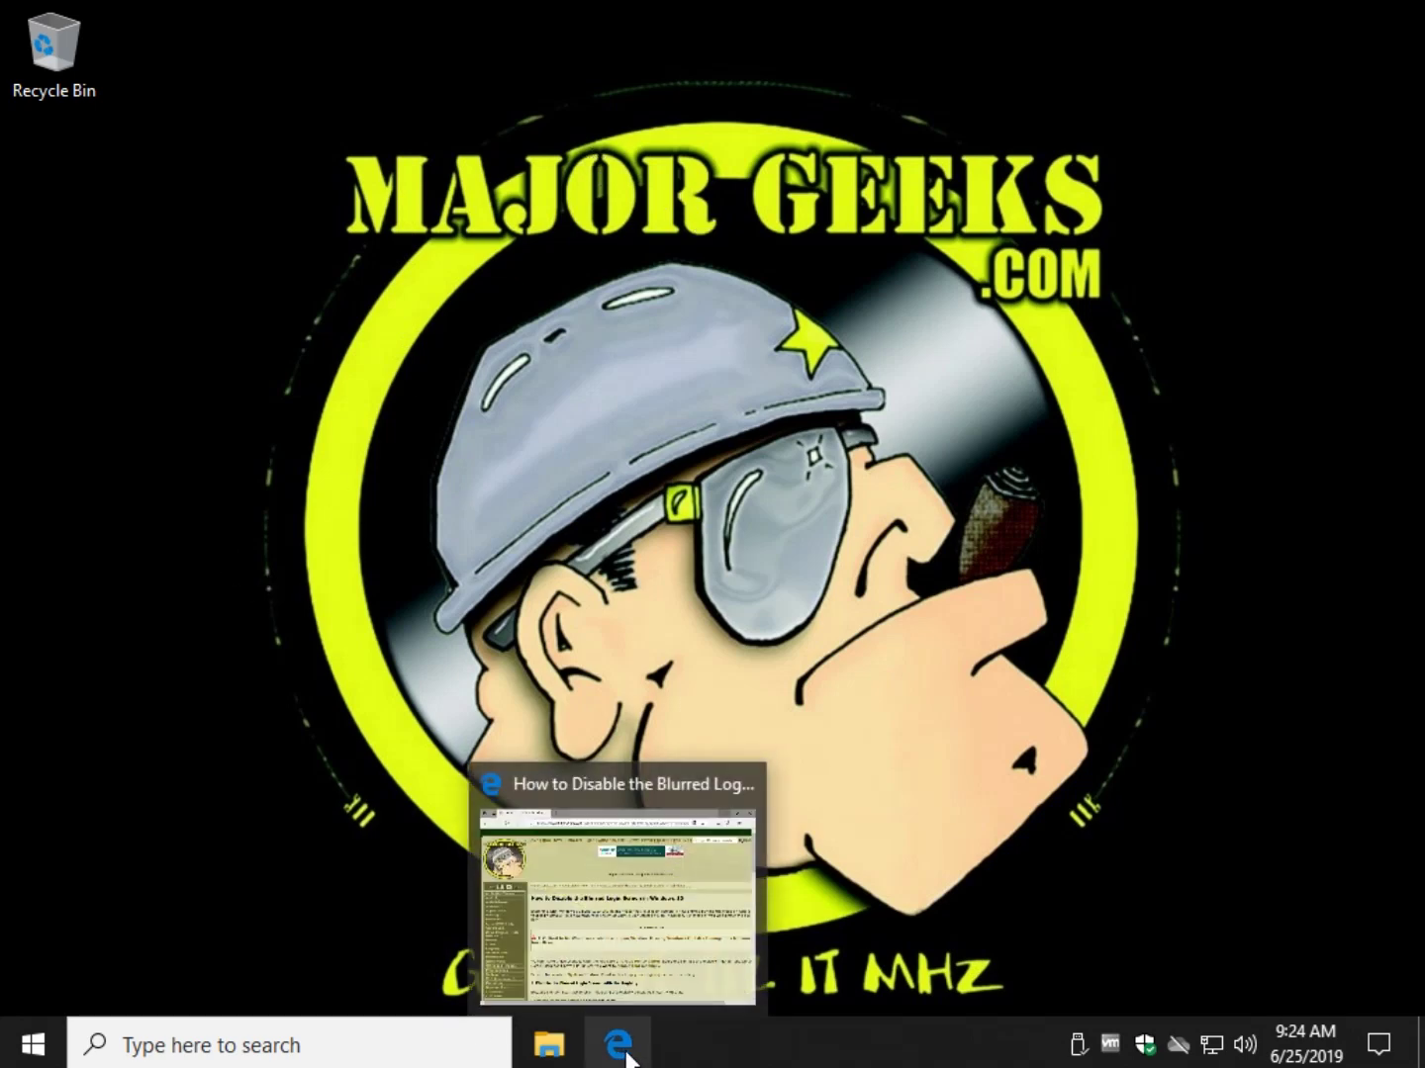
# - Restore the Edge window showing the MajorGeeks blurred-login article
pyautogui.click(618, 1046)
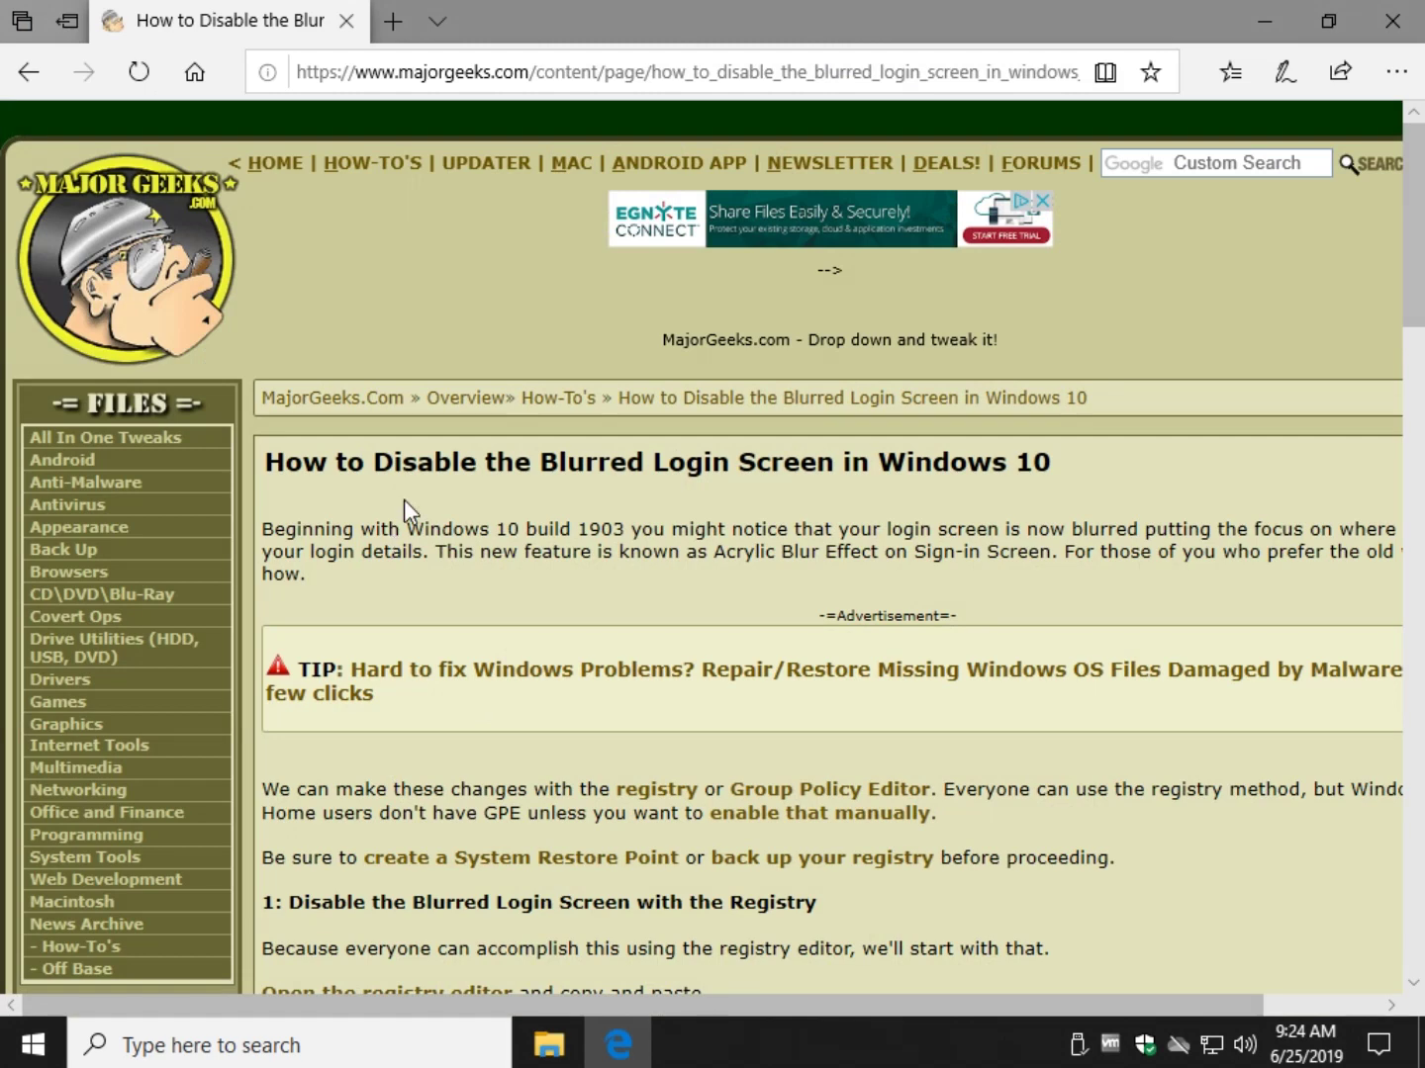
pyautogui.scroll(-3, 537, 620)
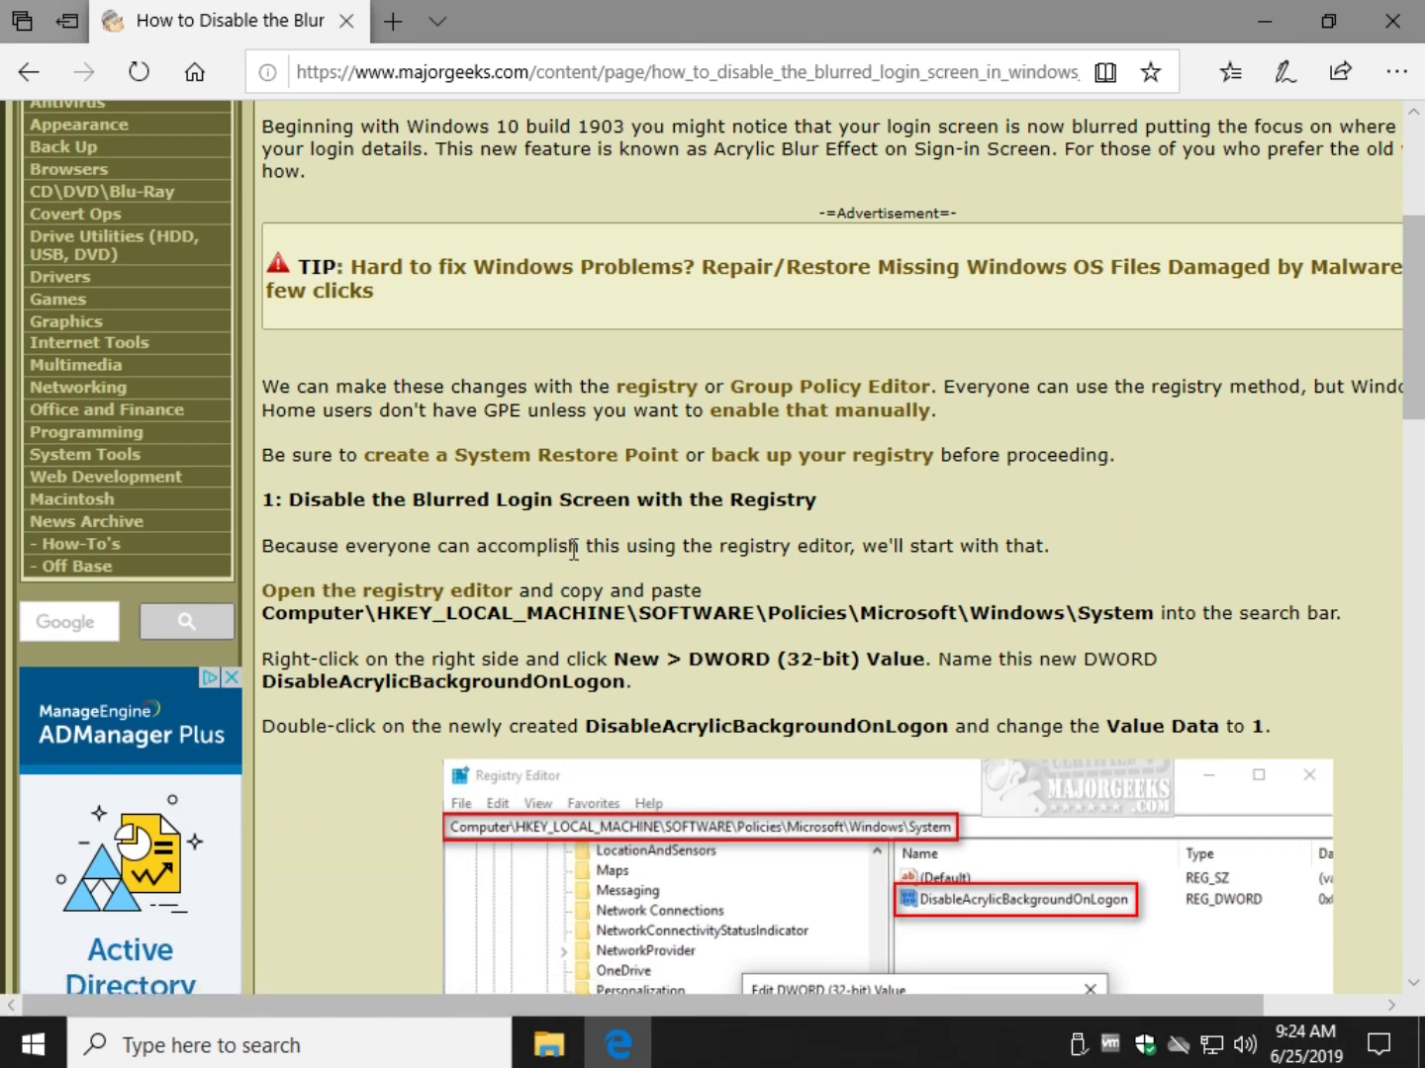
# - Bring up the Run dialog to launch regedit
pyautogui.press('super+r')
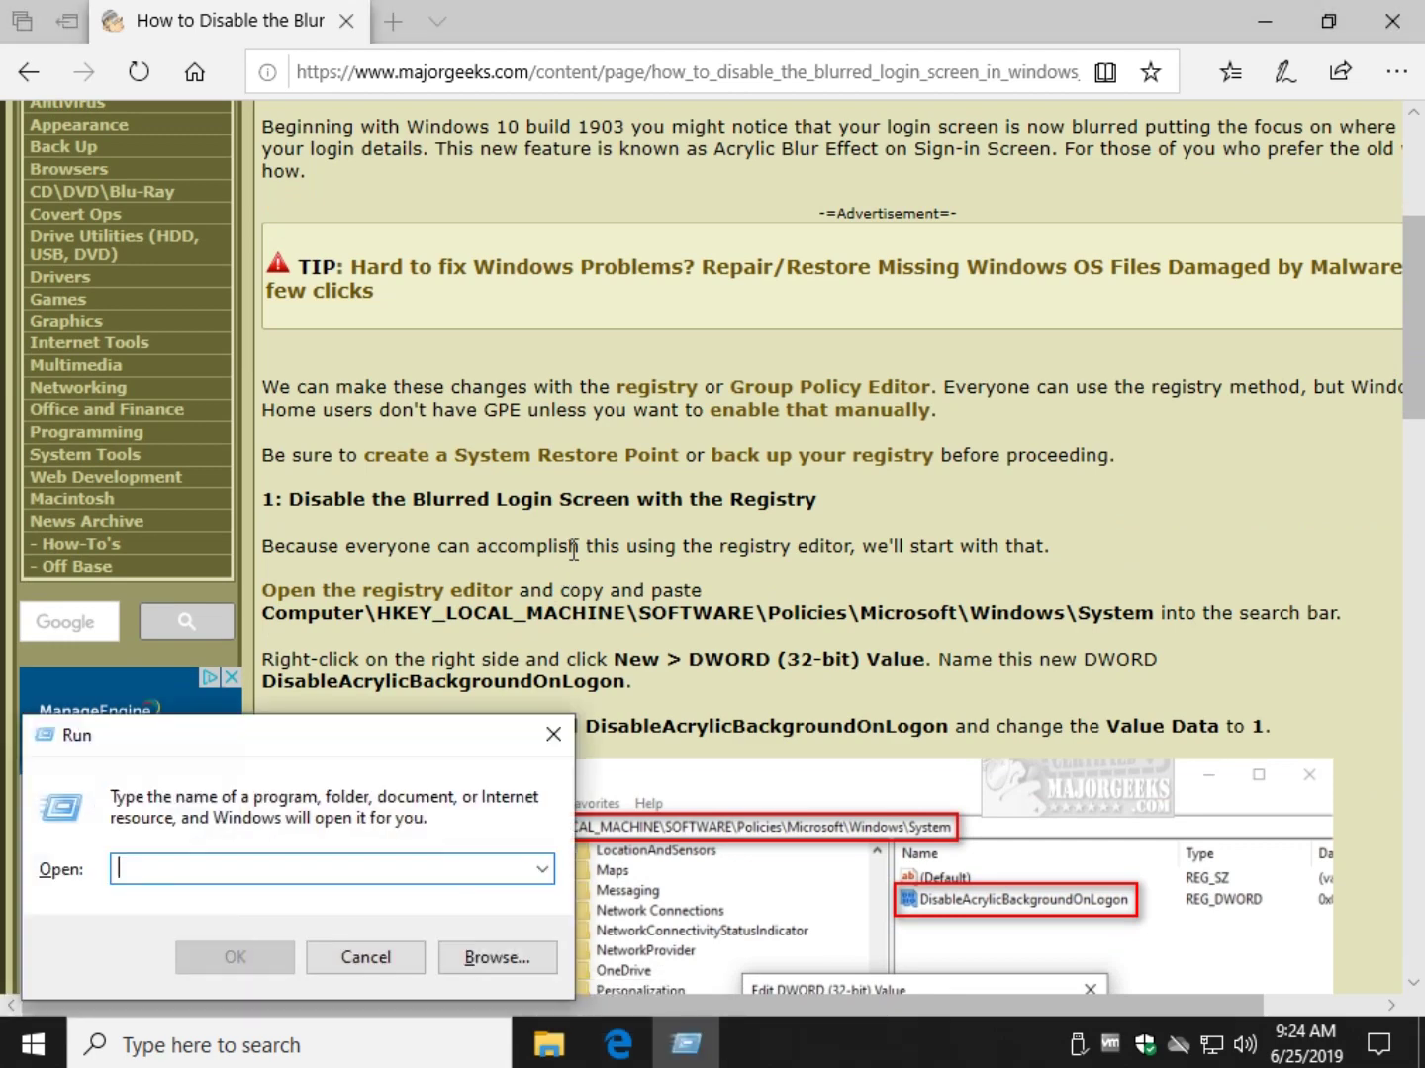
pyautogui.write('regedi')
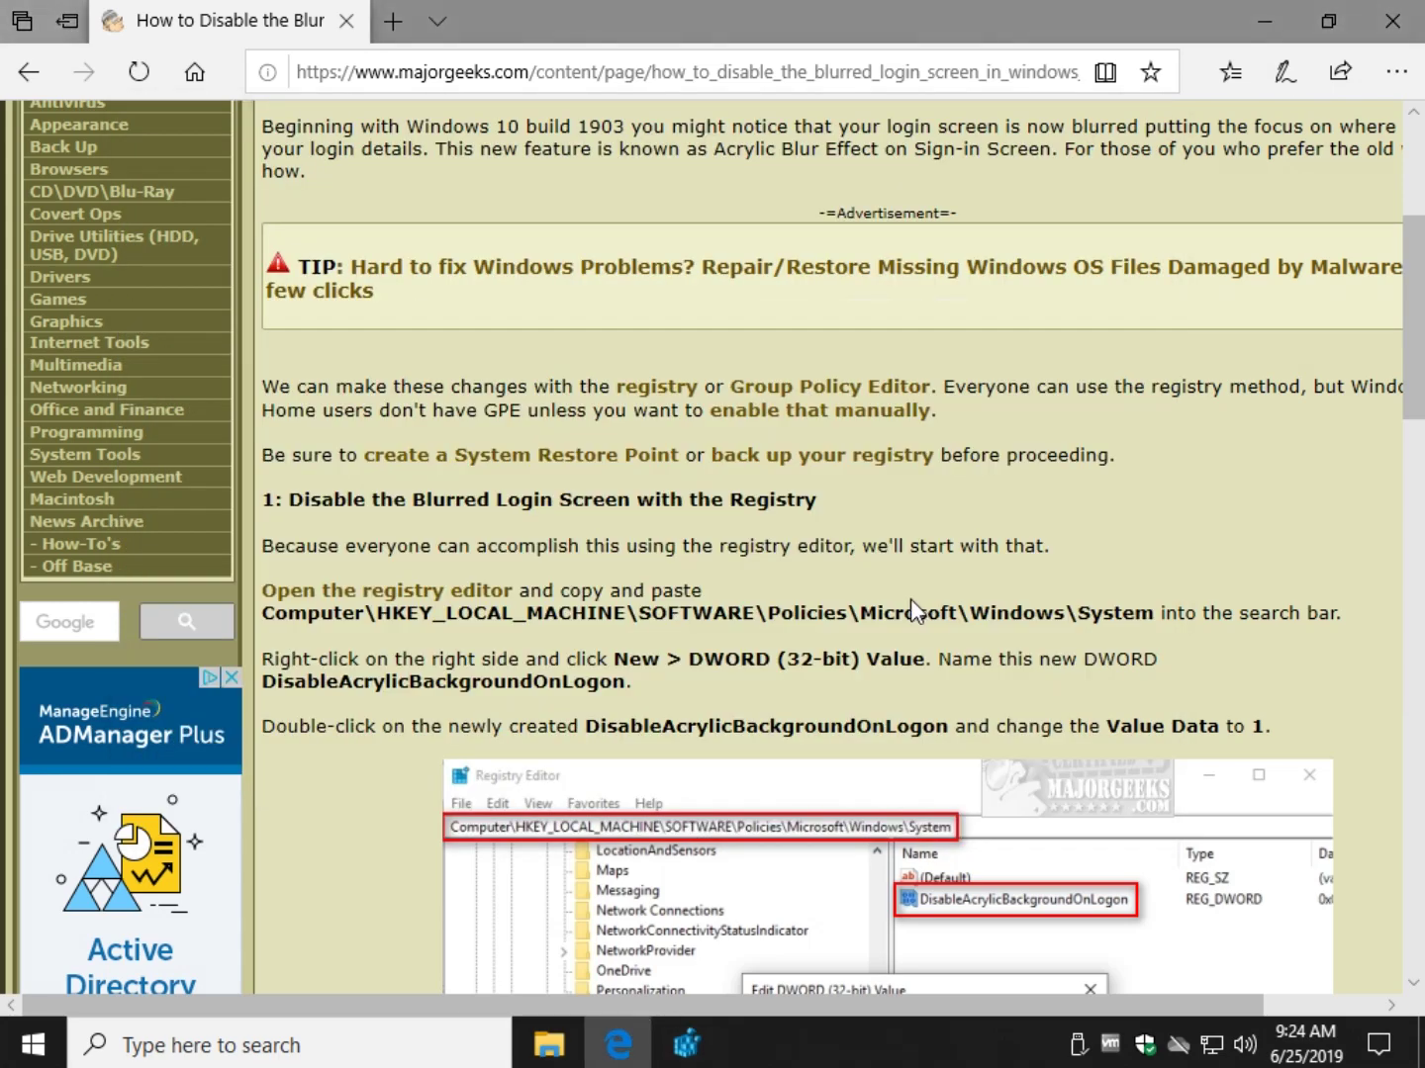
pyautogui.scroll(-1, 910, 607)
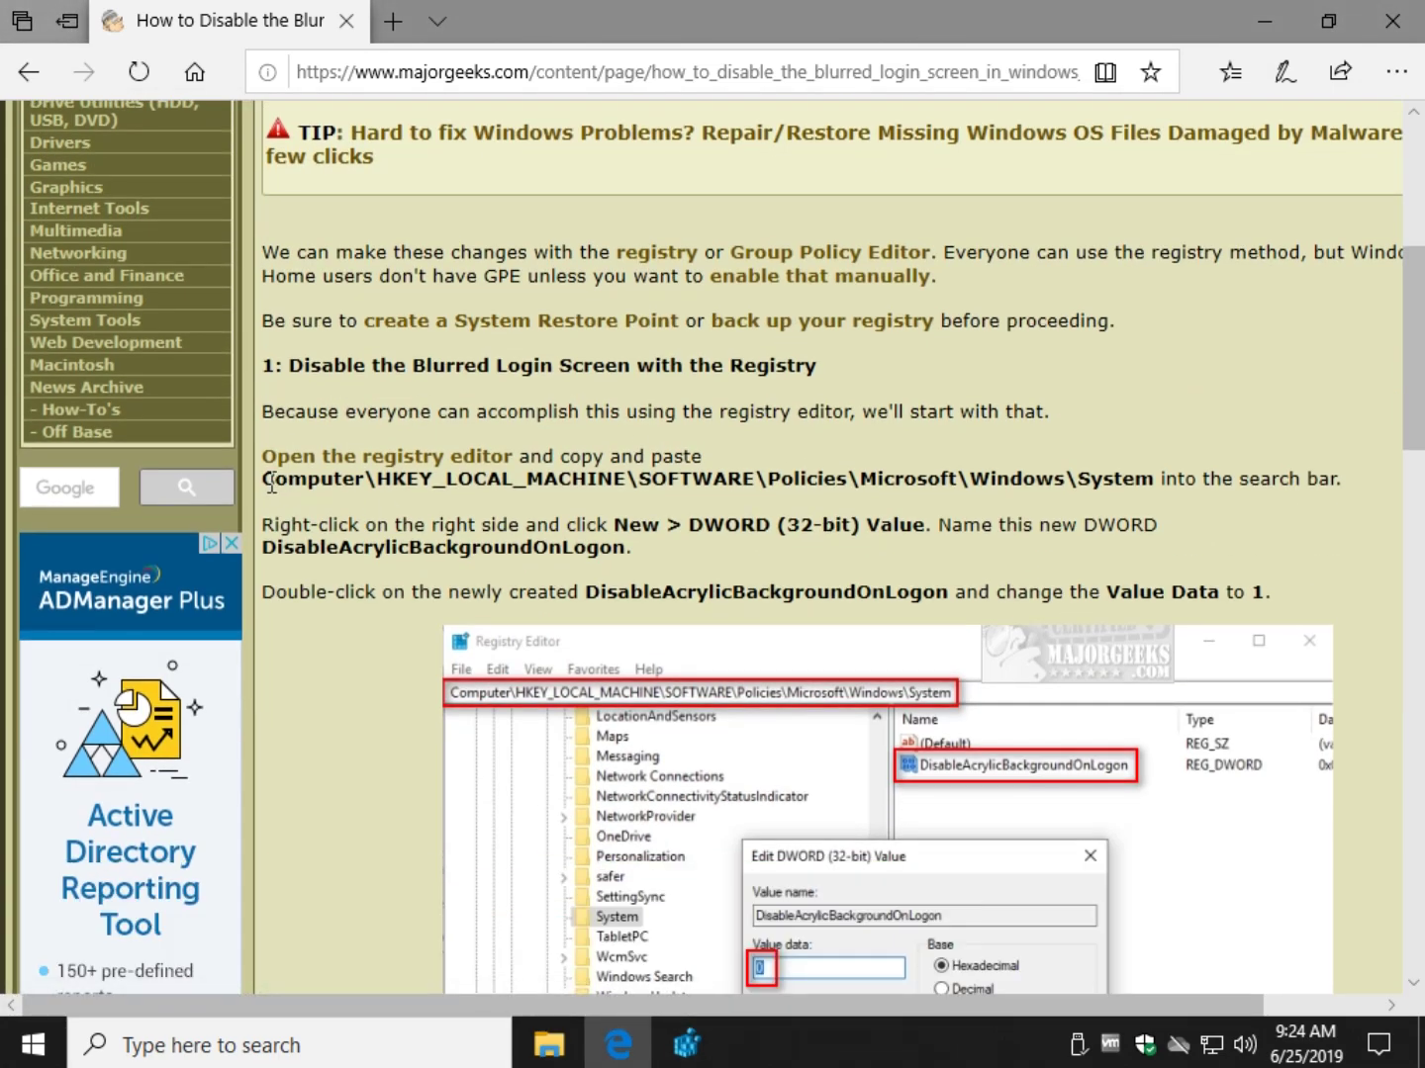
# - Copy the HKEY_LOCAL_MACHINE\SOFTWARE\Policies\Microsoft\Windows\System path from the article
pyautogui.moveTo(279, 482); pyautogui.dragTo(1150, 487)
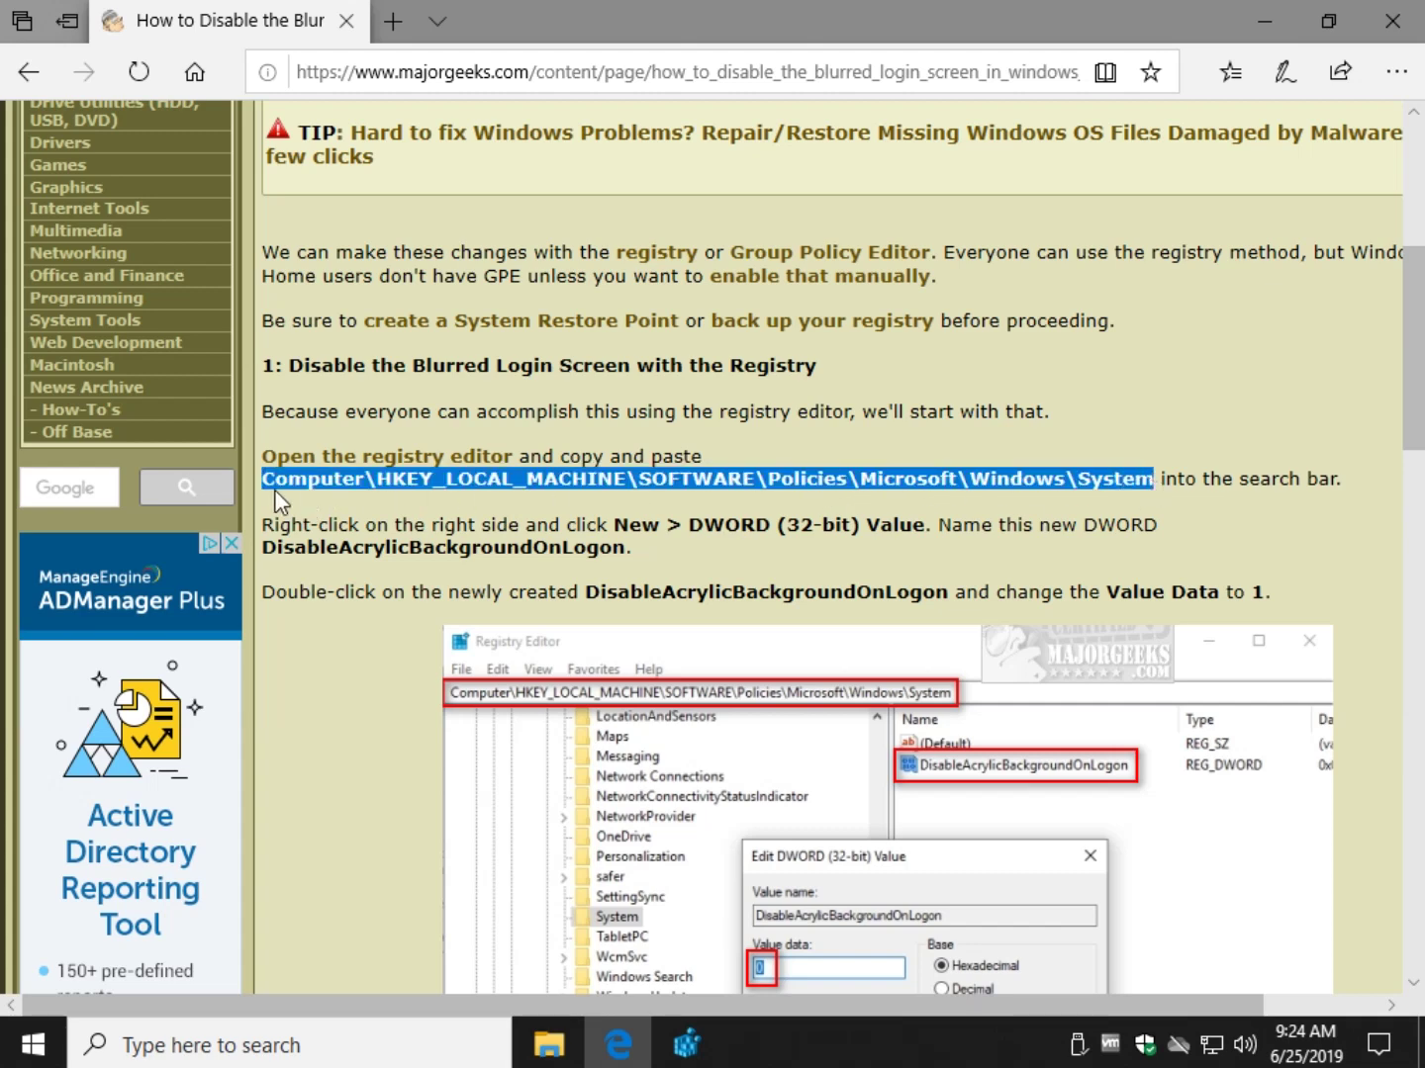
pyautogui.rightClick(1087, 480)
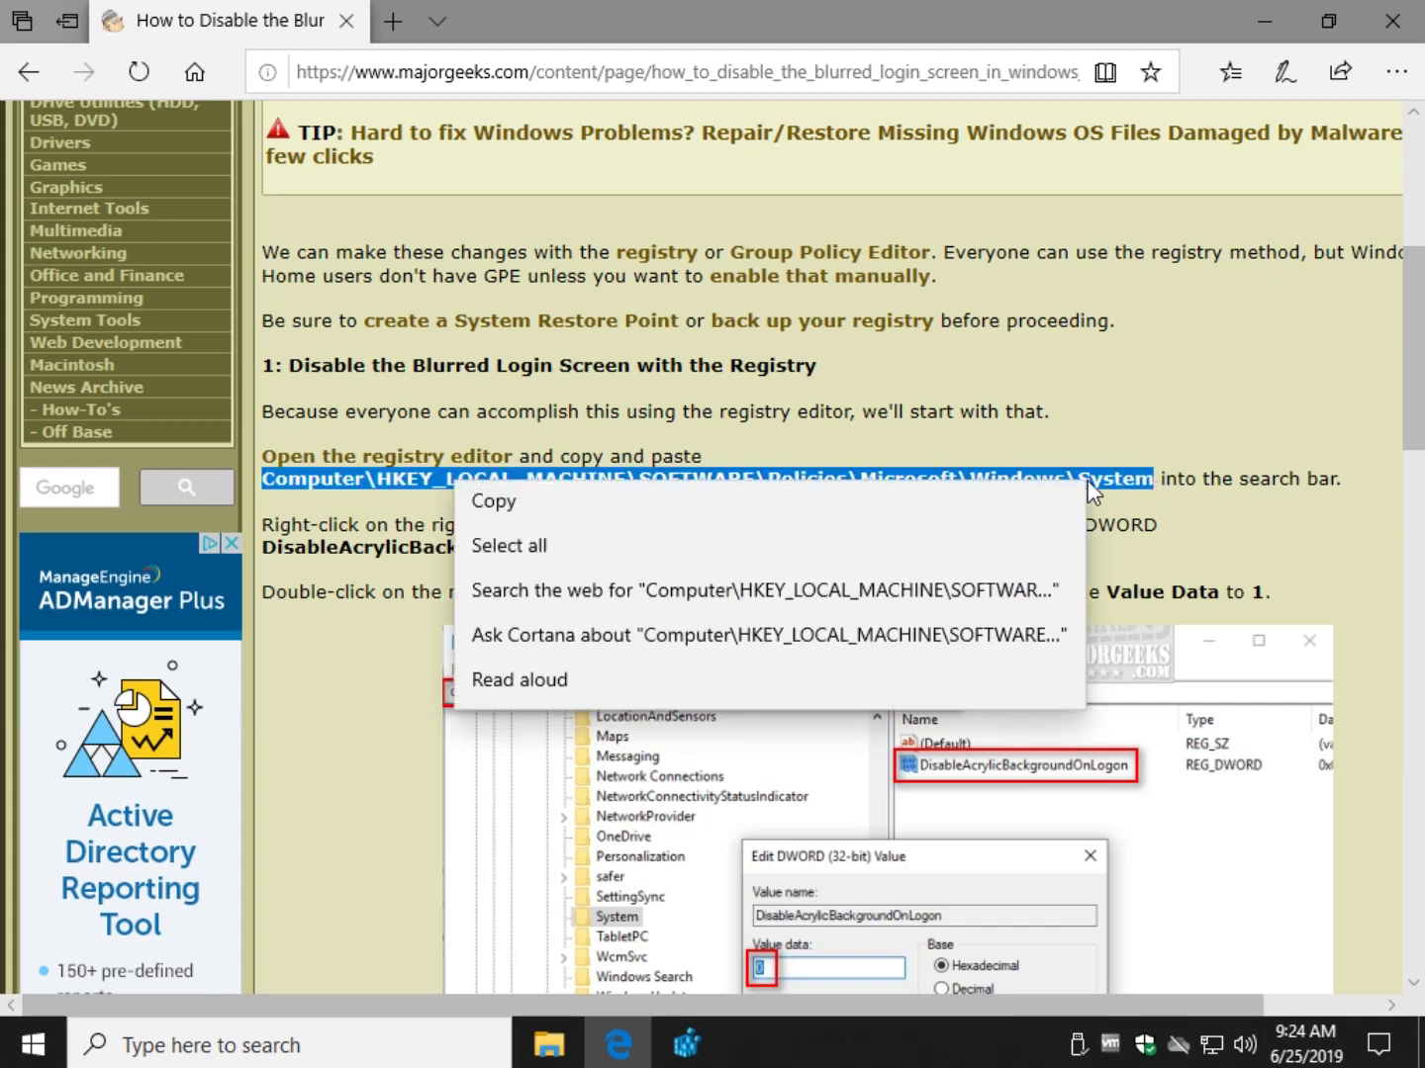
pyautogui.click(794, 517)
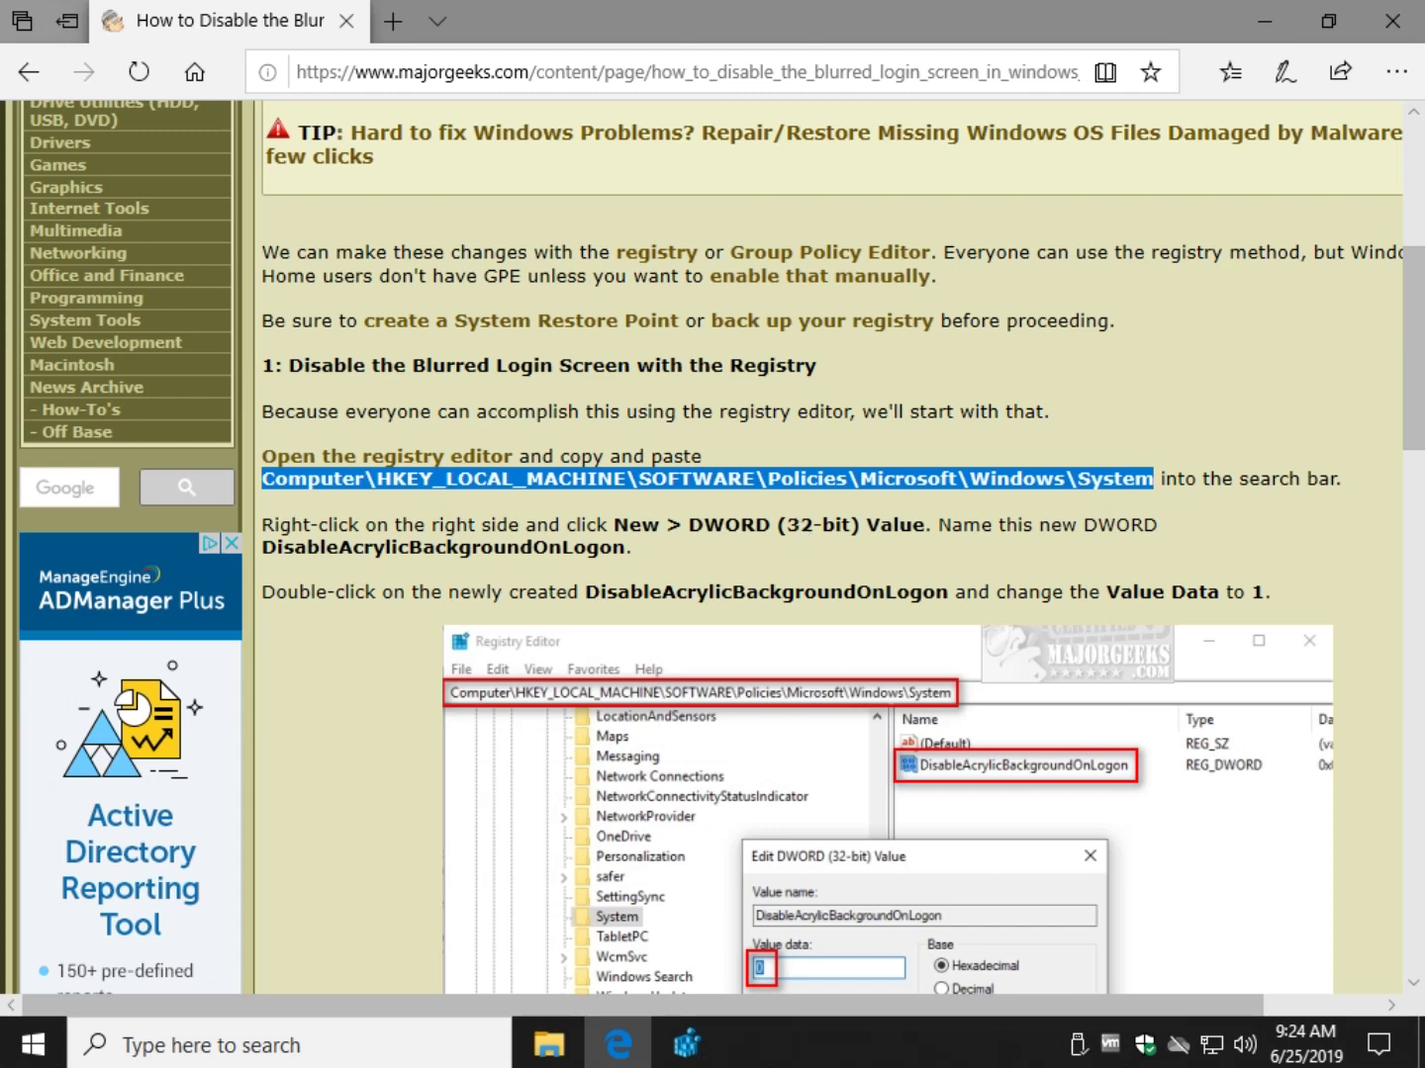
# - Navigate Registry Editor to the pasted Policies\Microsoft\Windows\System key via the address bar
pyautogui.click(685, 1044)
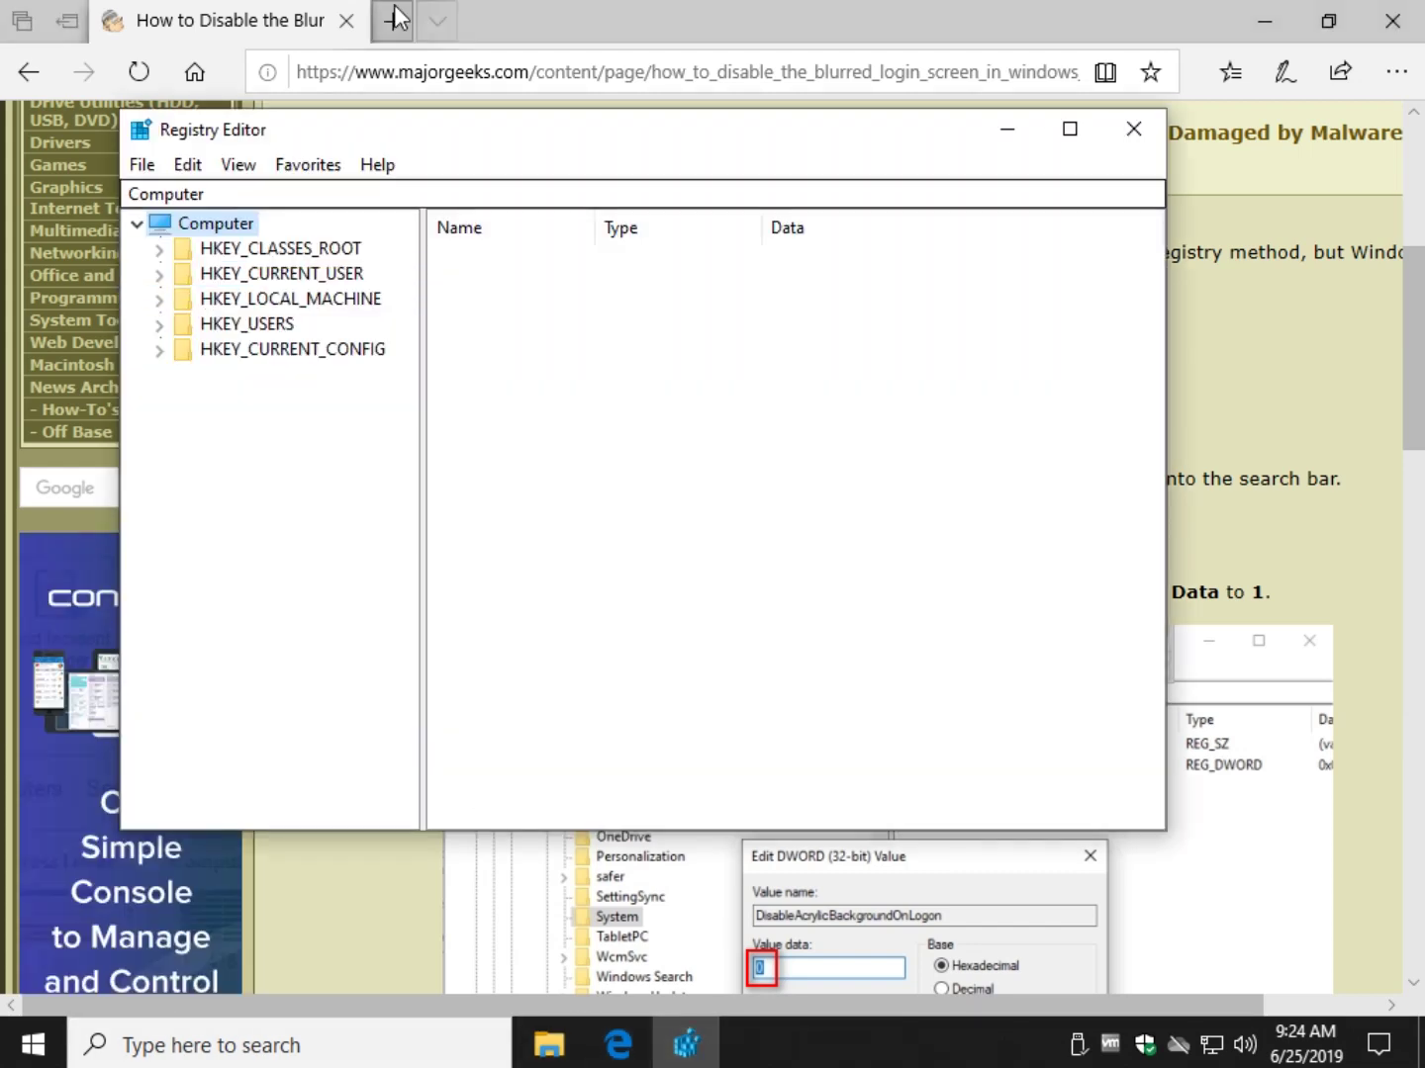
pyautogui.click(223, 195)
pyautogui.moveTo(210, 194); pyautogui.dragTo(0, 195)
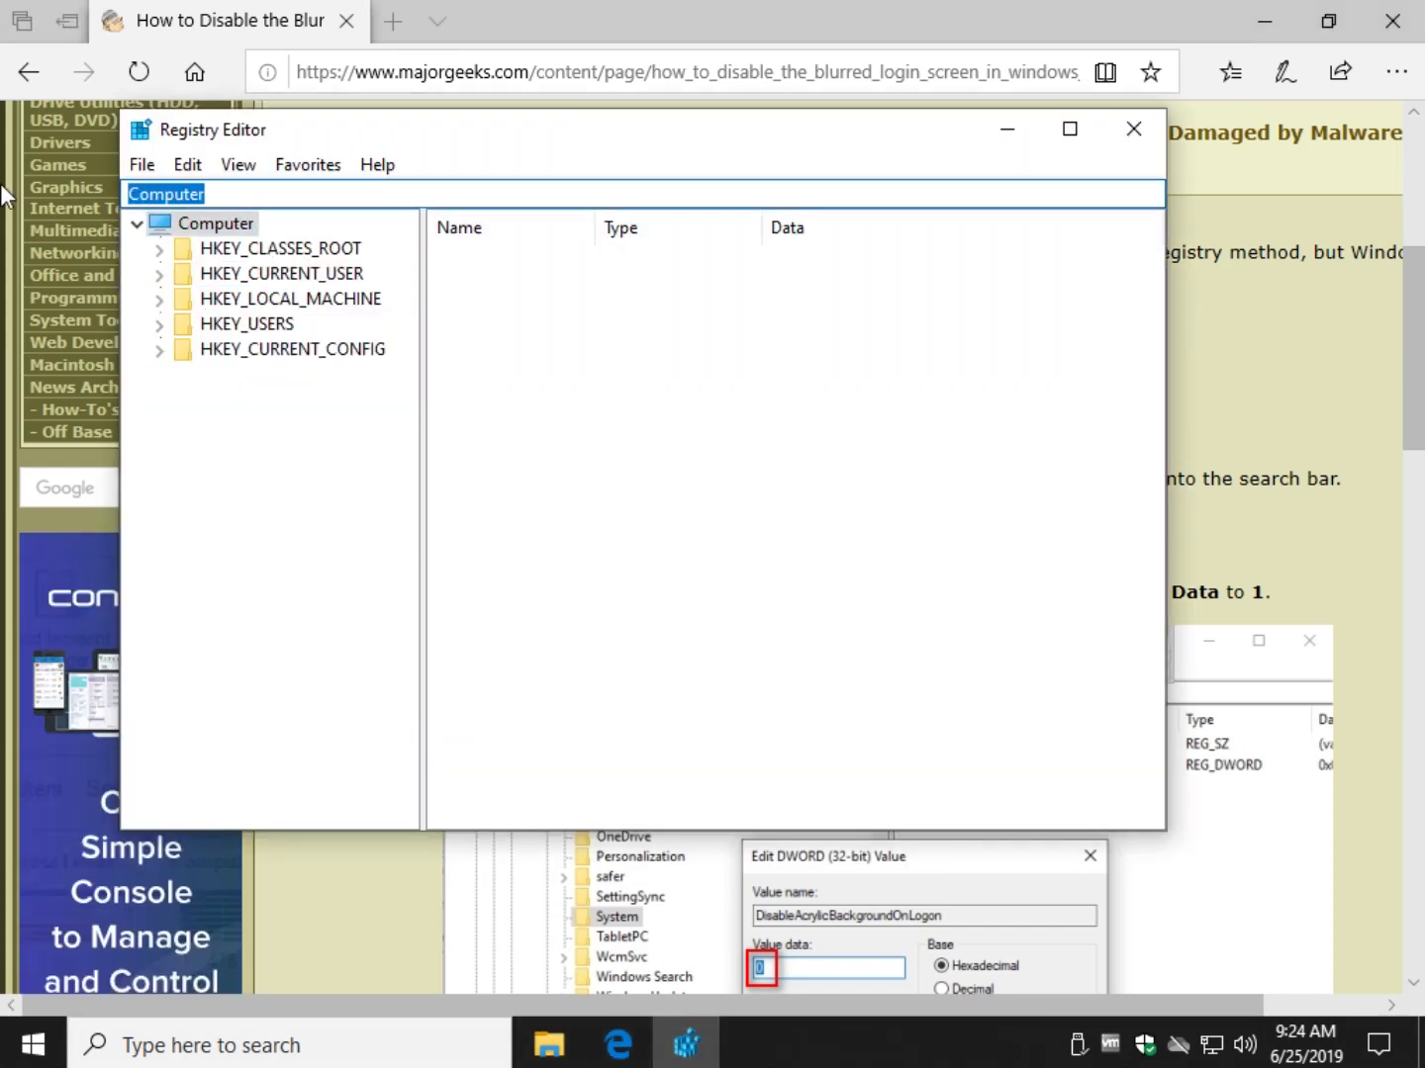
pyautogui.click(278, 198)
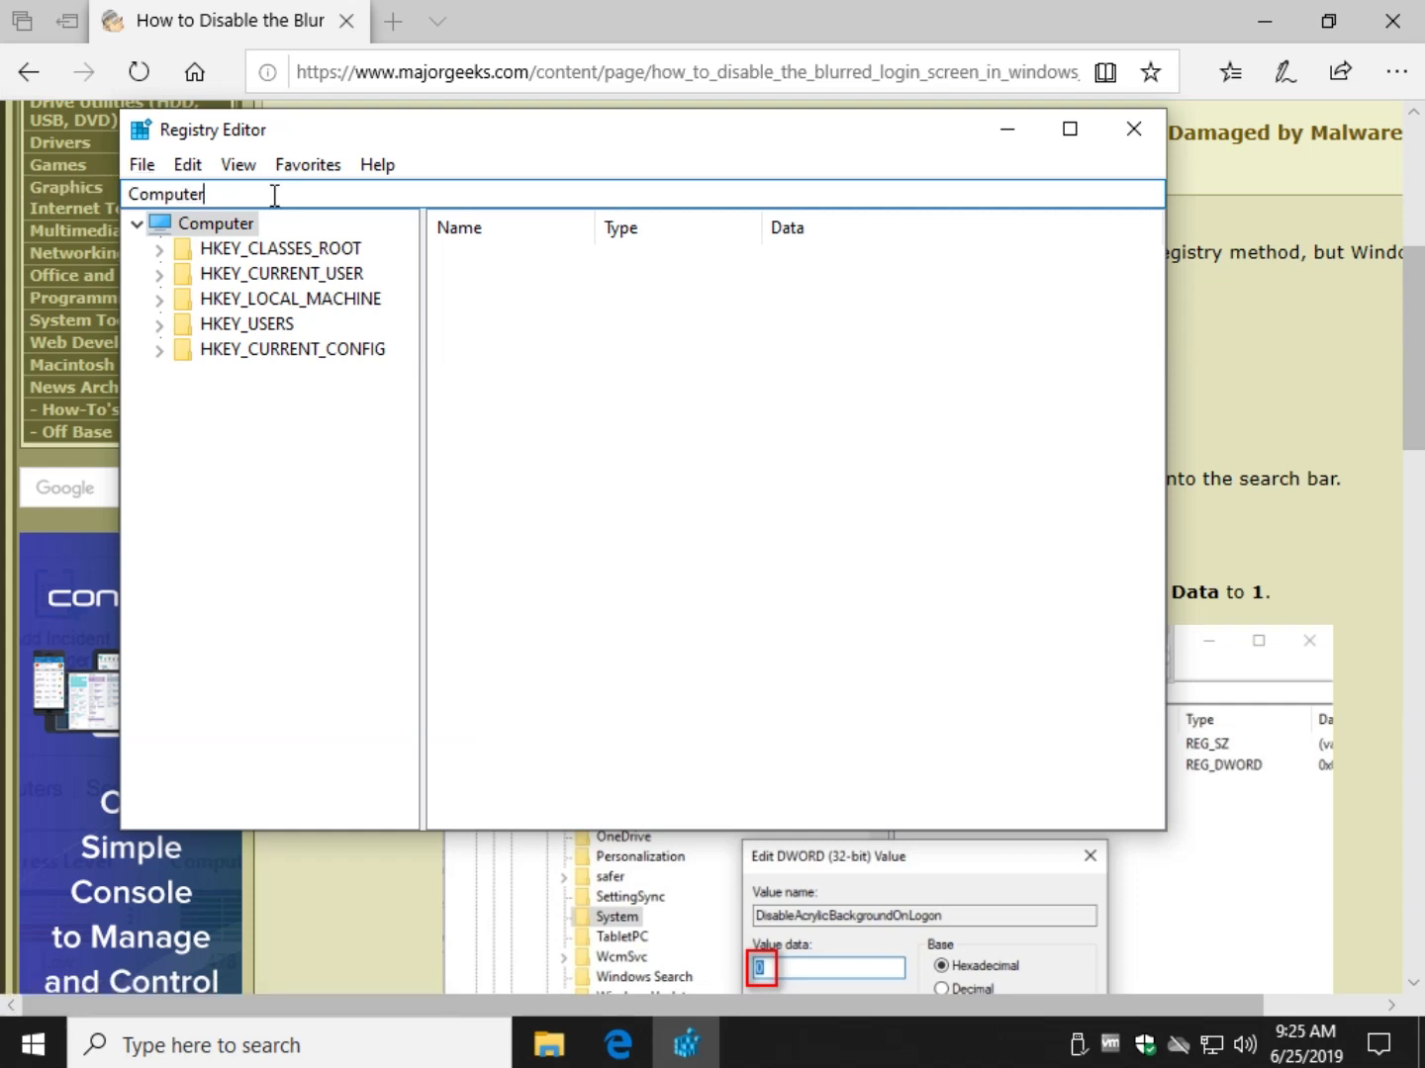
pyautogui.moveTo(273, 197); pyautogui.dragTo(36, 206)
pyautogui.write('Computer\\HKEY_LOCAL_MACHINE\\SOFTWARE\\Policies\\Microsoft\\Windows\\System')
pyautogui.press('Return')
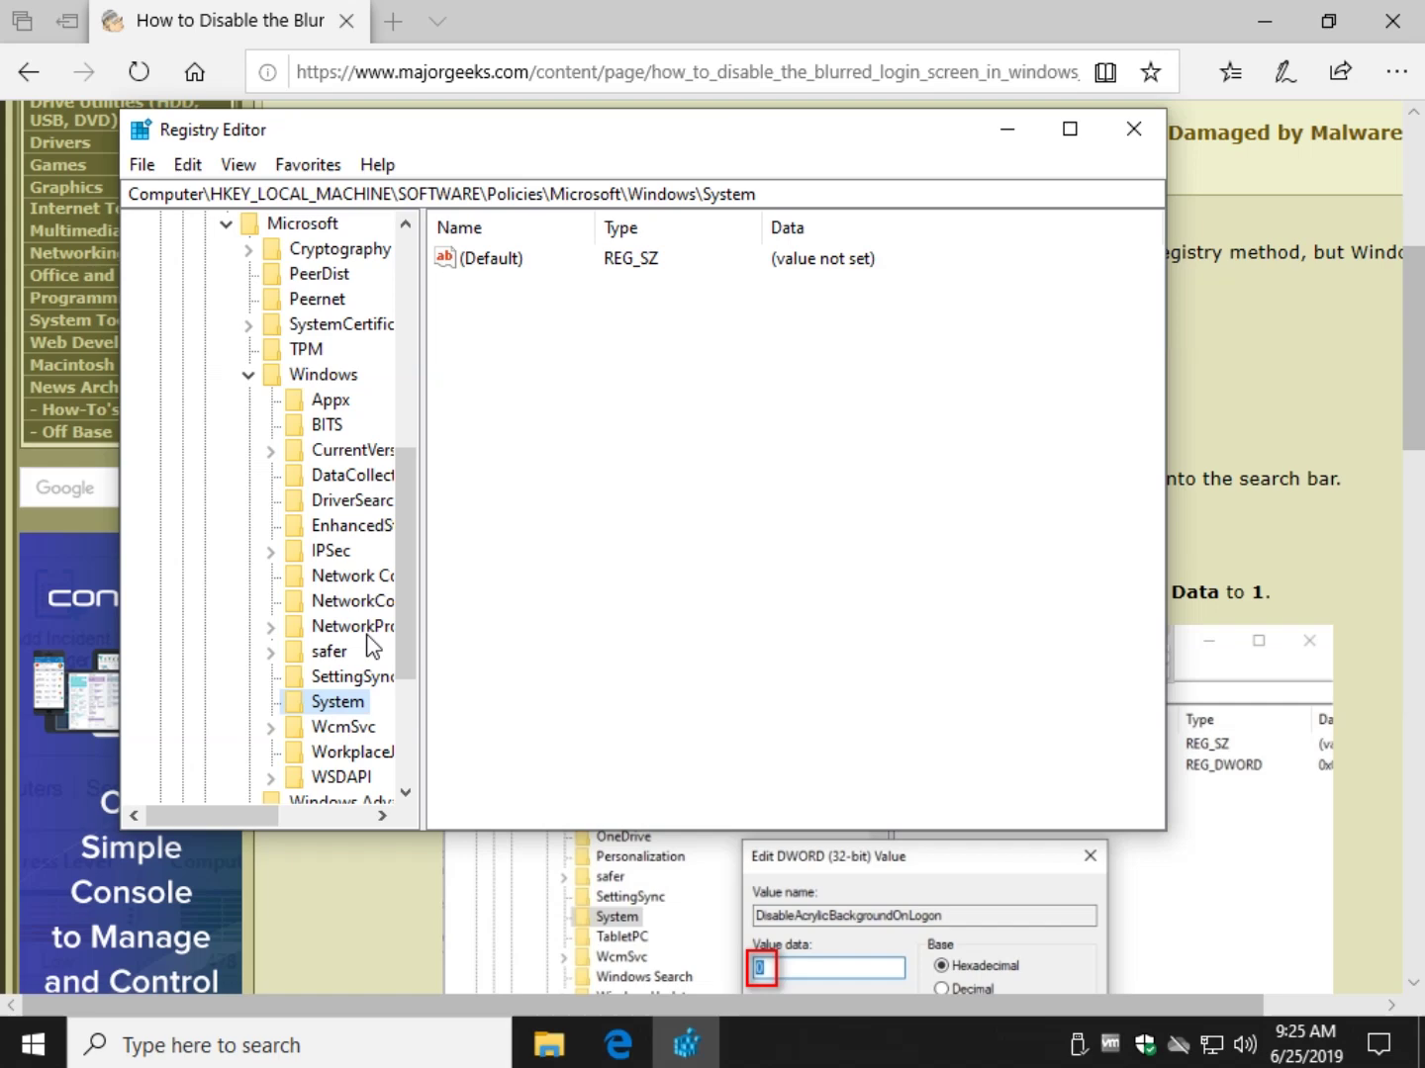
# - Restore Registry Editor to normal size and move it lower right
pyautogui.moveTo(713, 147); pyautogui.dragTo(623, 5)
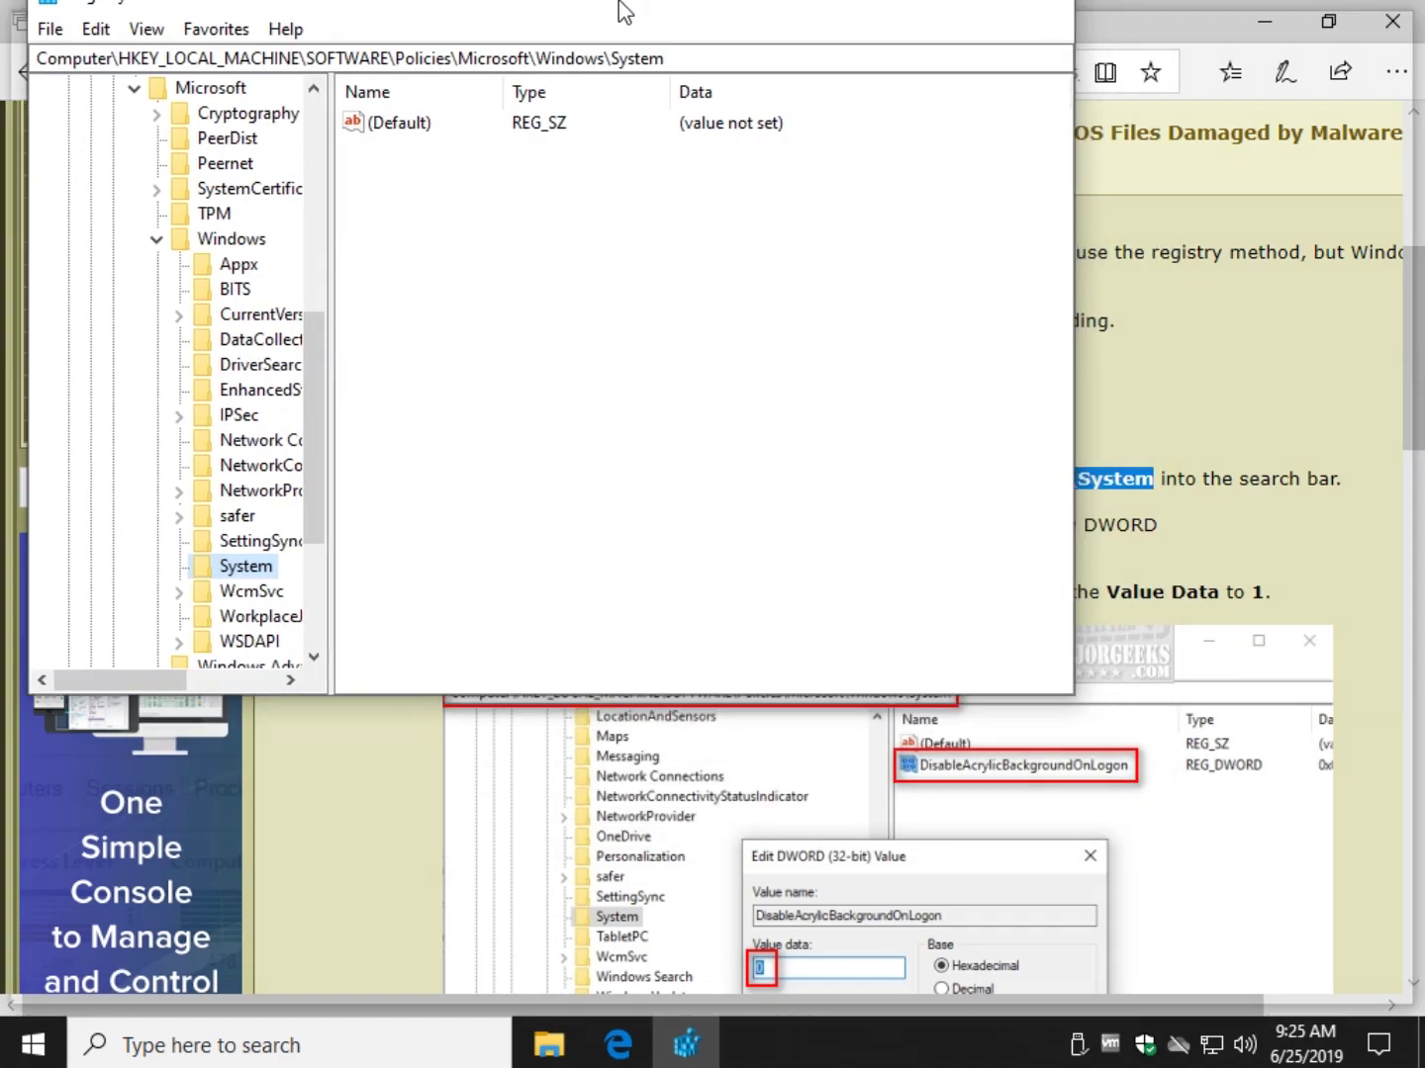
pyautogui.click(1326, 13)
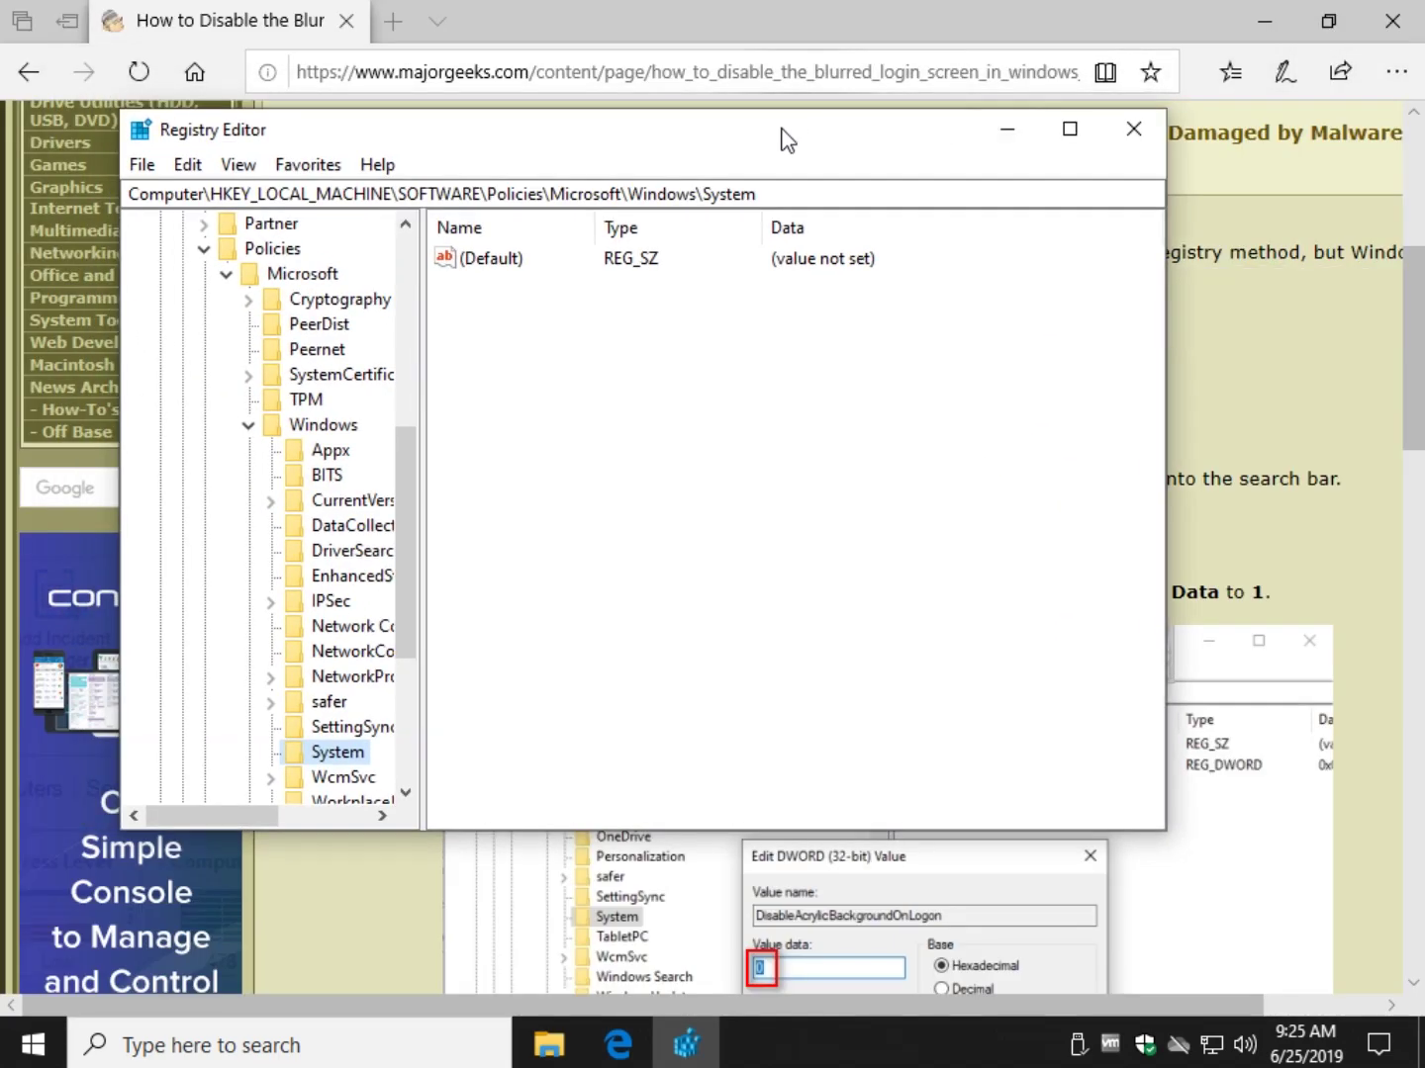
pyautogui.moveTo(780, 136); pyautogui.dragTo(865, 301)
pyautogui.scroll(-5, 916, 233)
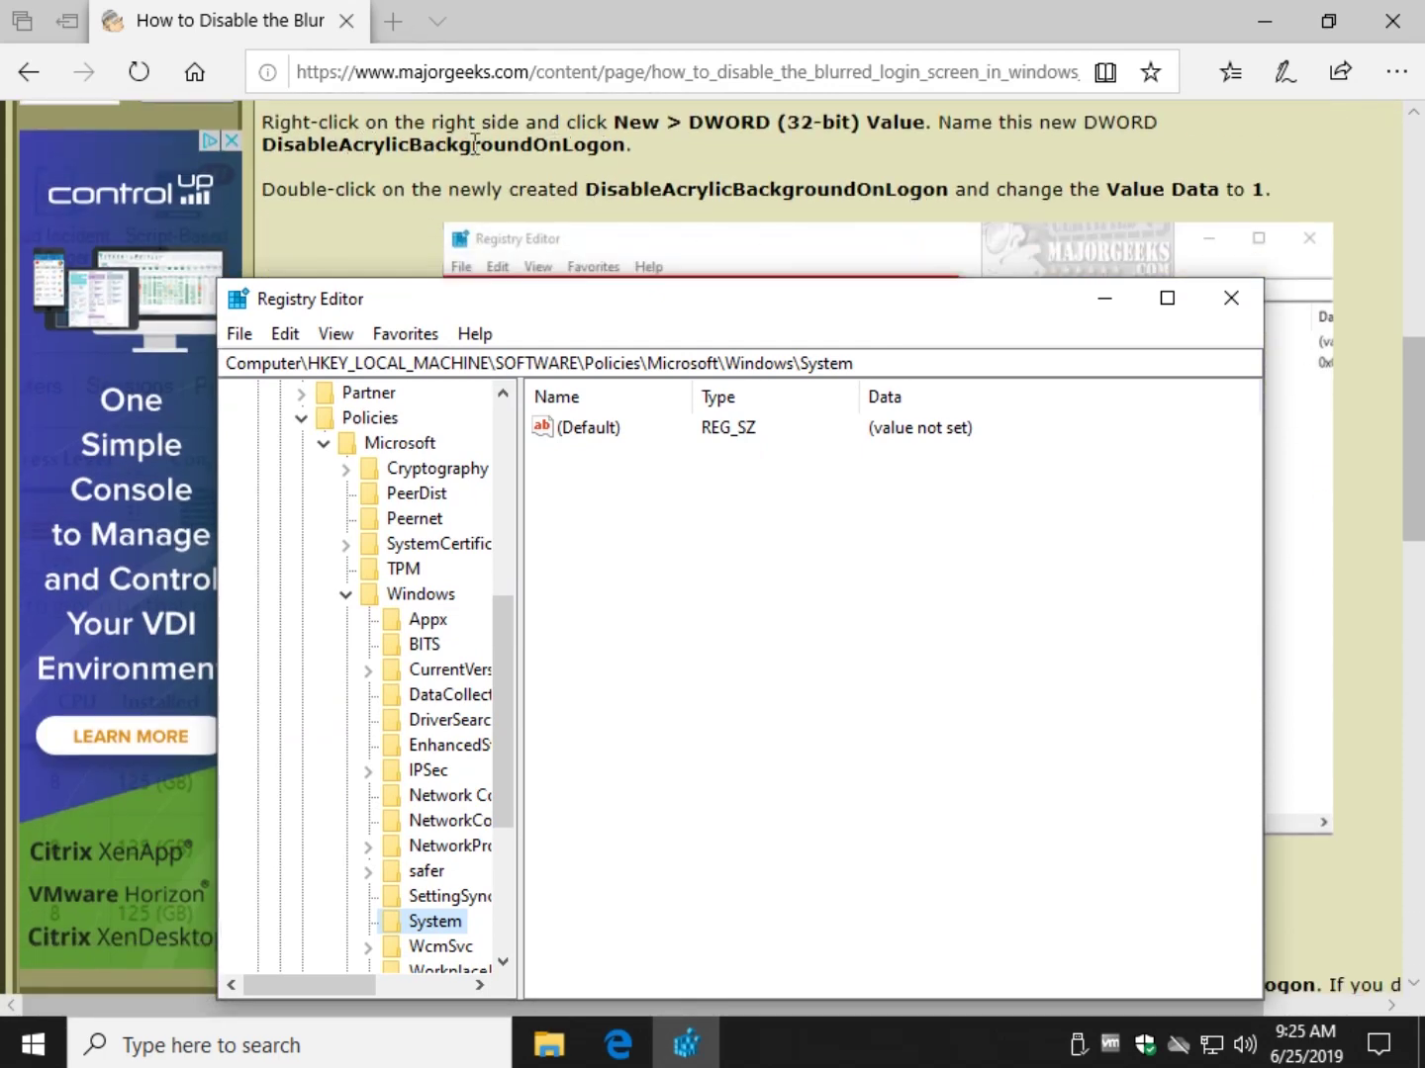
pyautogui.scroll(2, 507, 184)
pyautogui.scroll(-2, 884, 247)
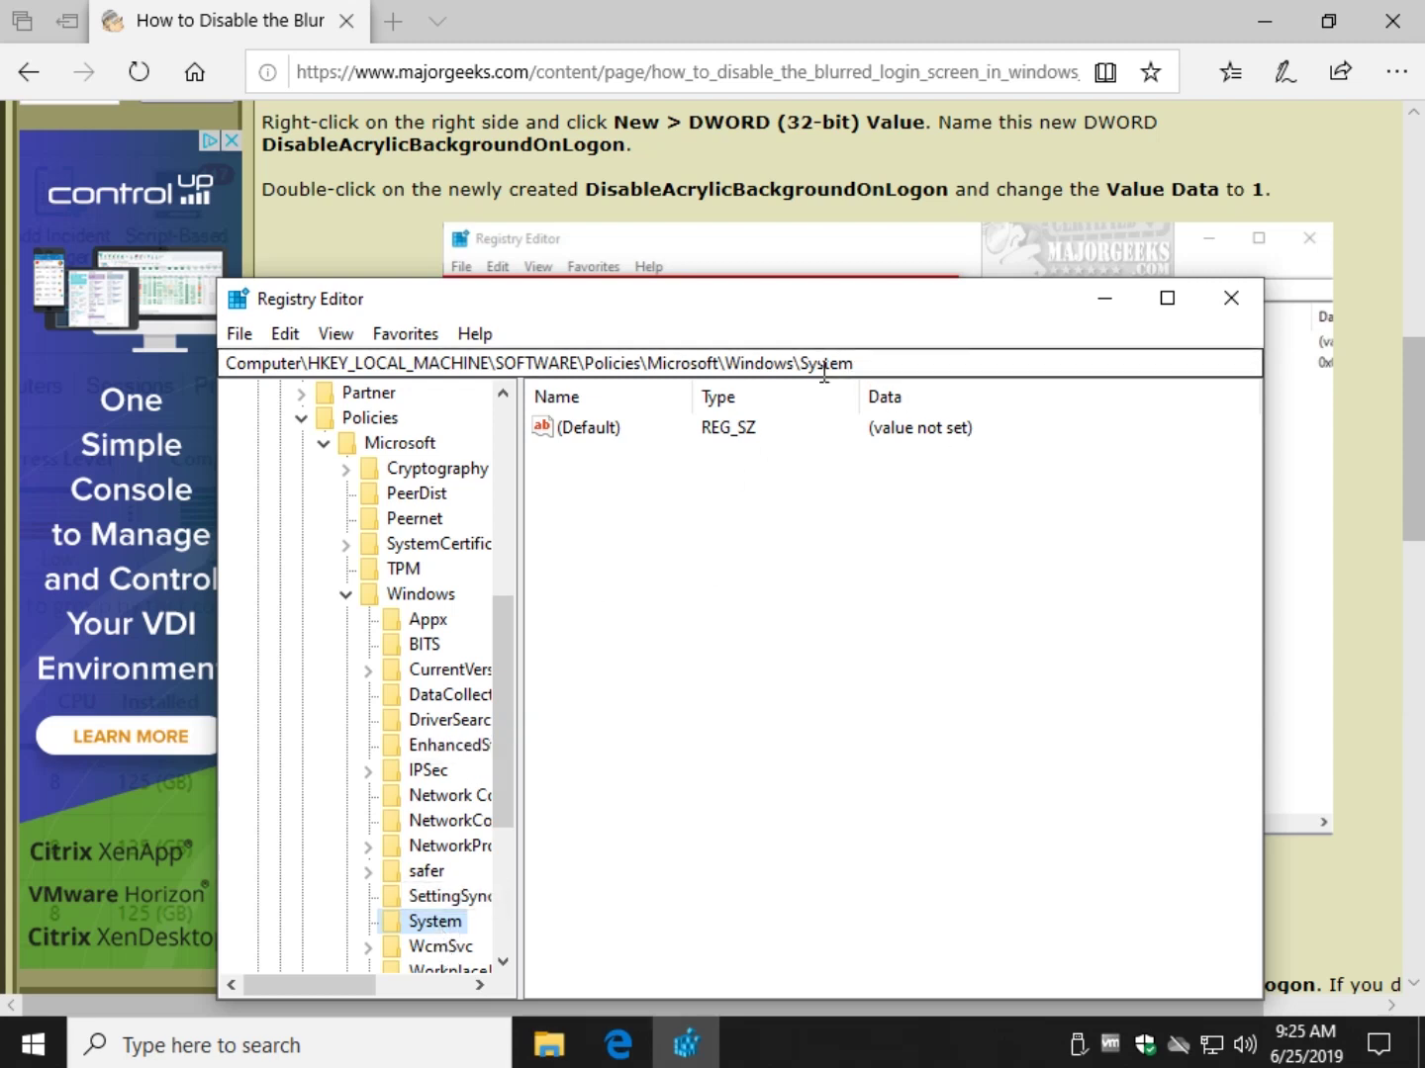
# - Copy the DisableAcrylicBackgroundOnLogon value name from the article
pyautogui.rightClick(749, 552)
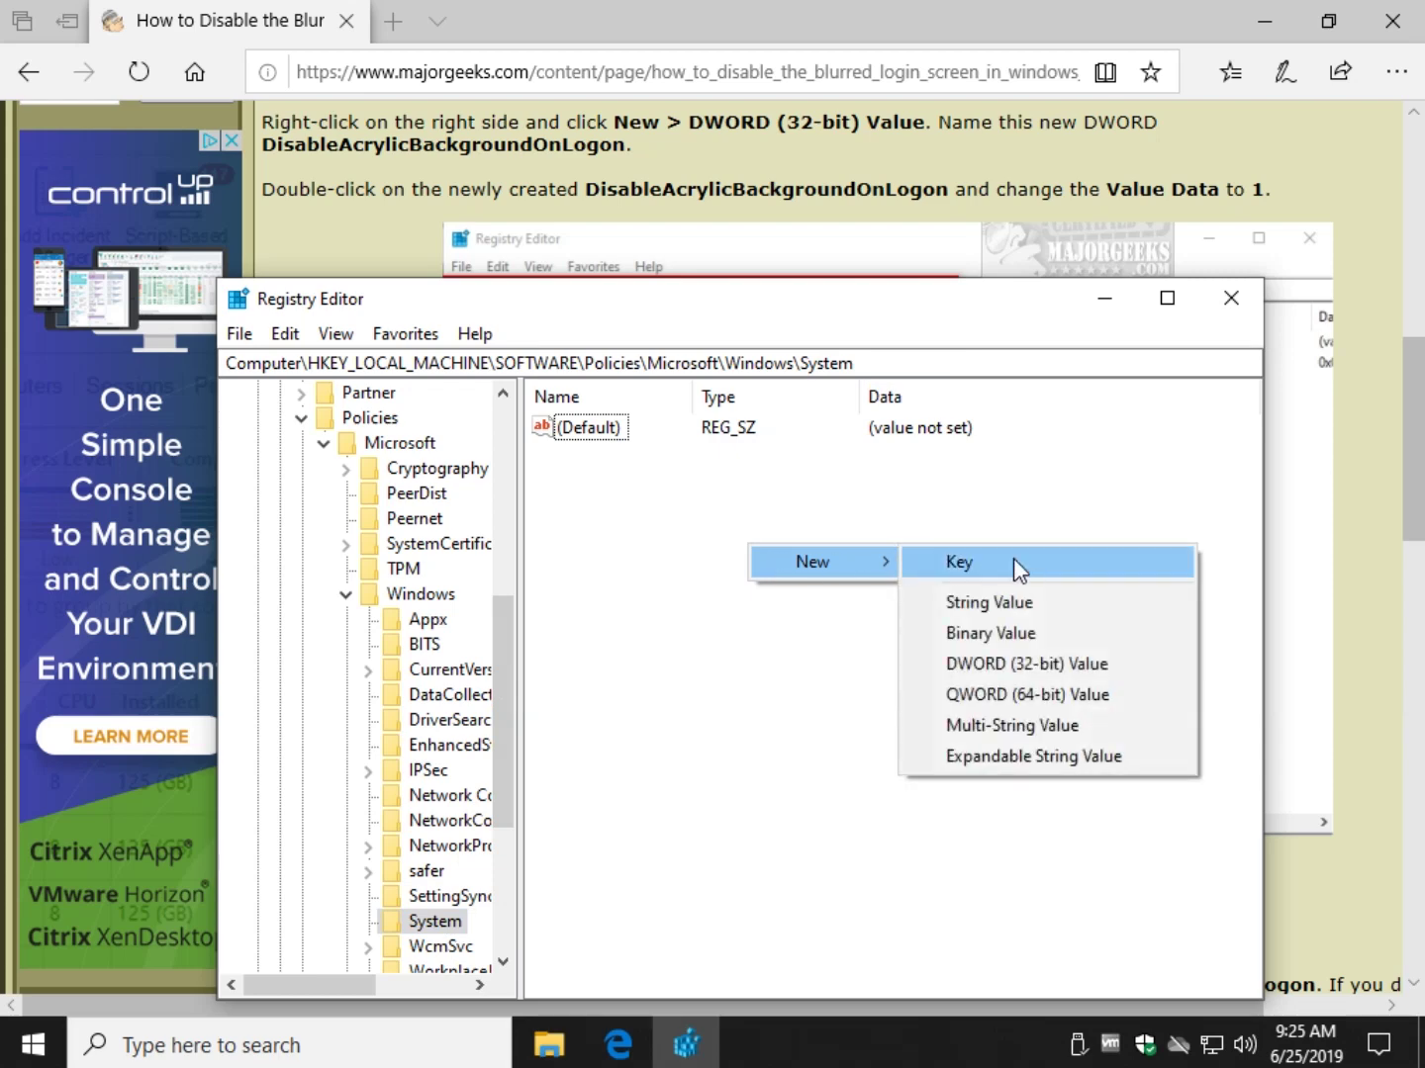
pyautogui.moveTo(818, 561)
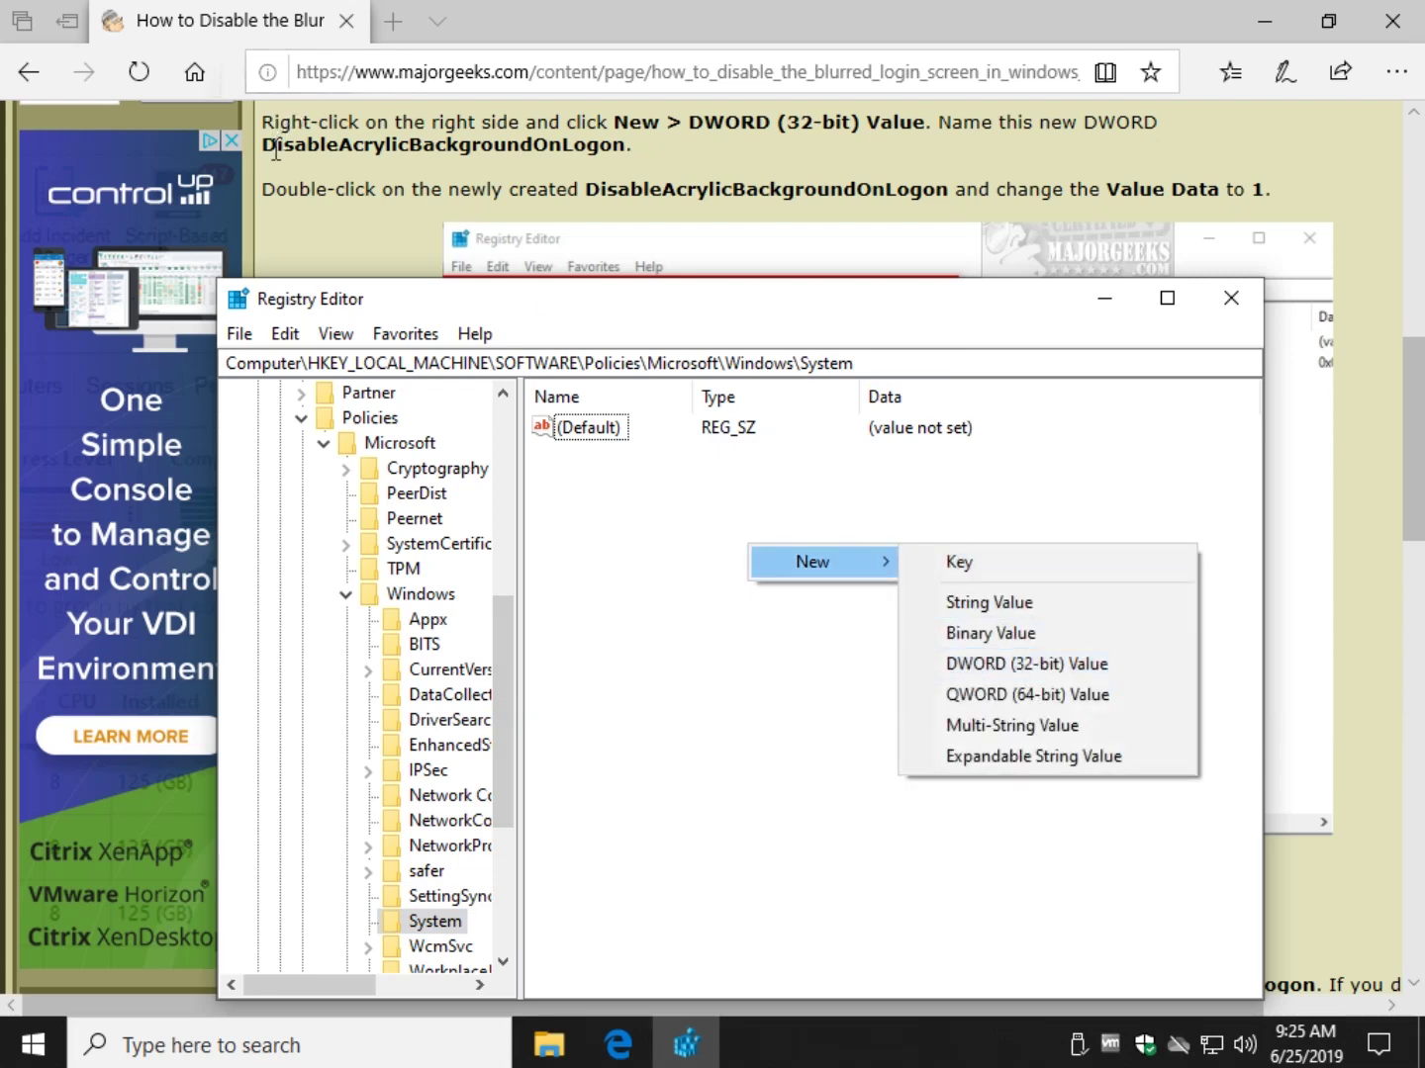
pyautogui.moveTo(268, 150); pyautogui.dragTo(618, 156)
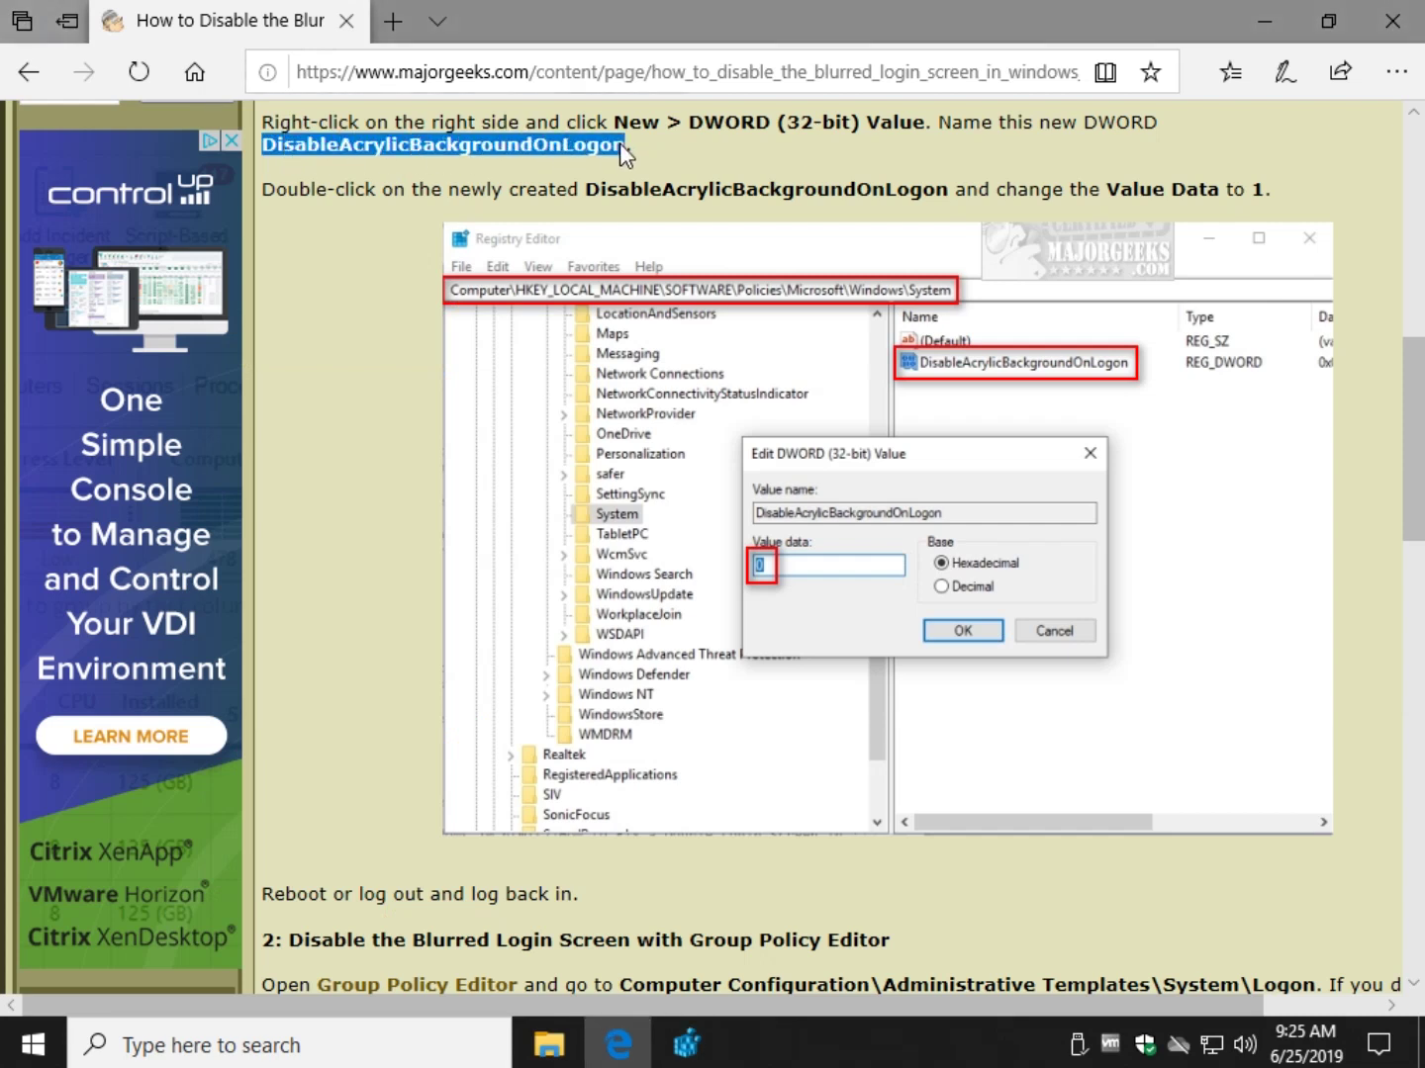
pyautogui.rightClick(587, 146)
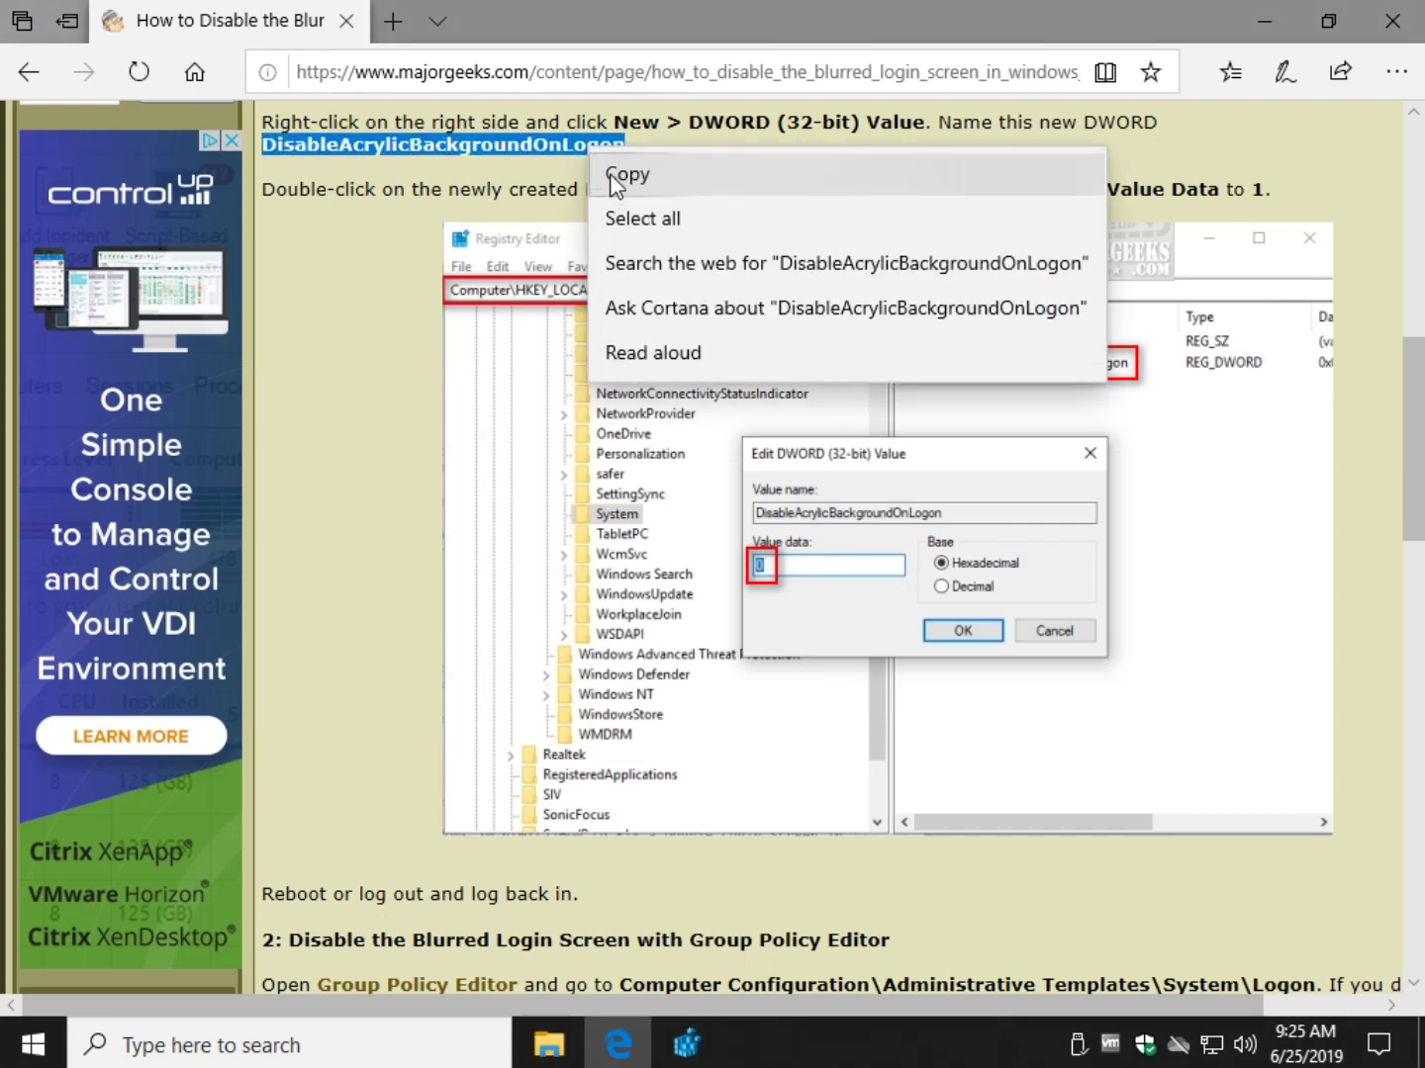
pyautogui.click(623, 174)
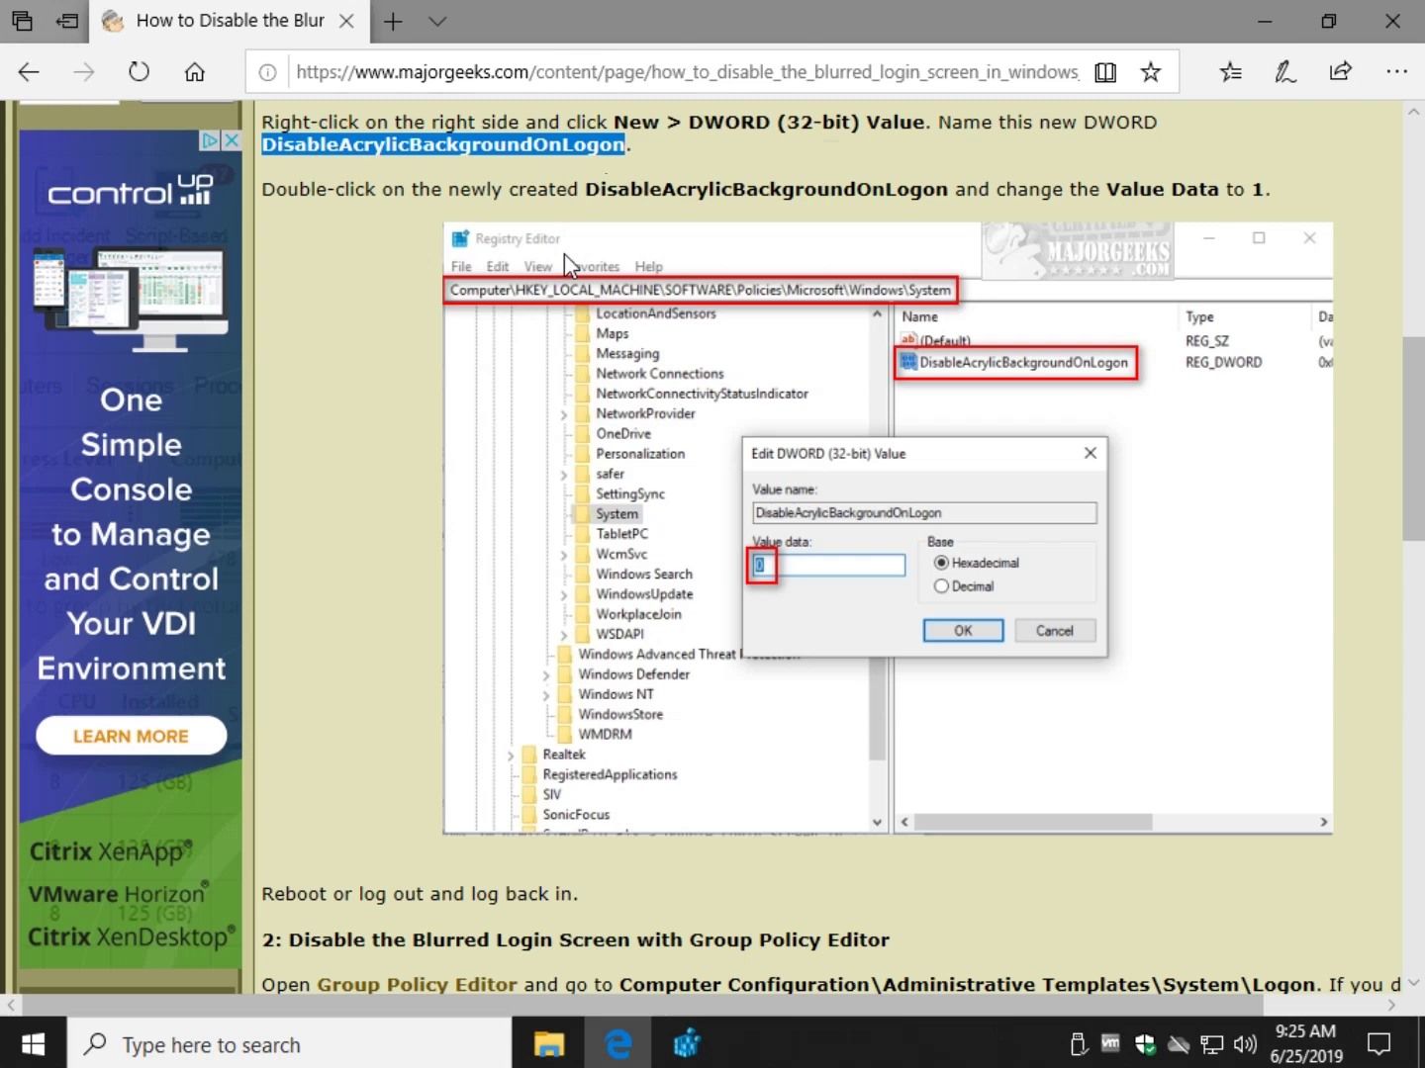
# - Create a 32-bit DWORD named DisableAcrylicBackgroundOnLogon under System and widen the Name column
pyautogui.click(686, 1044)
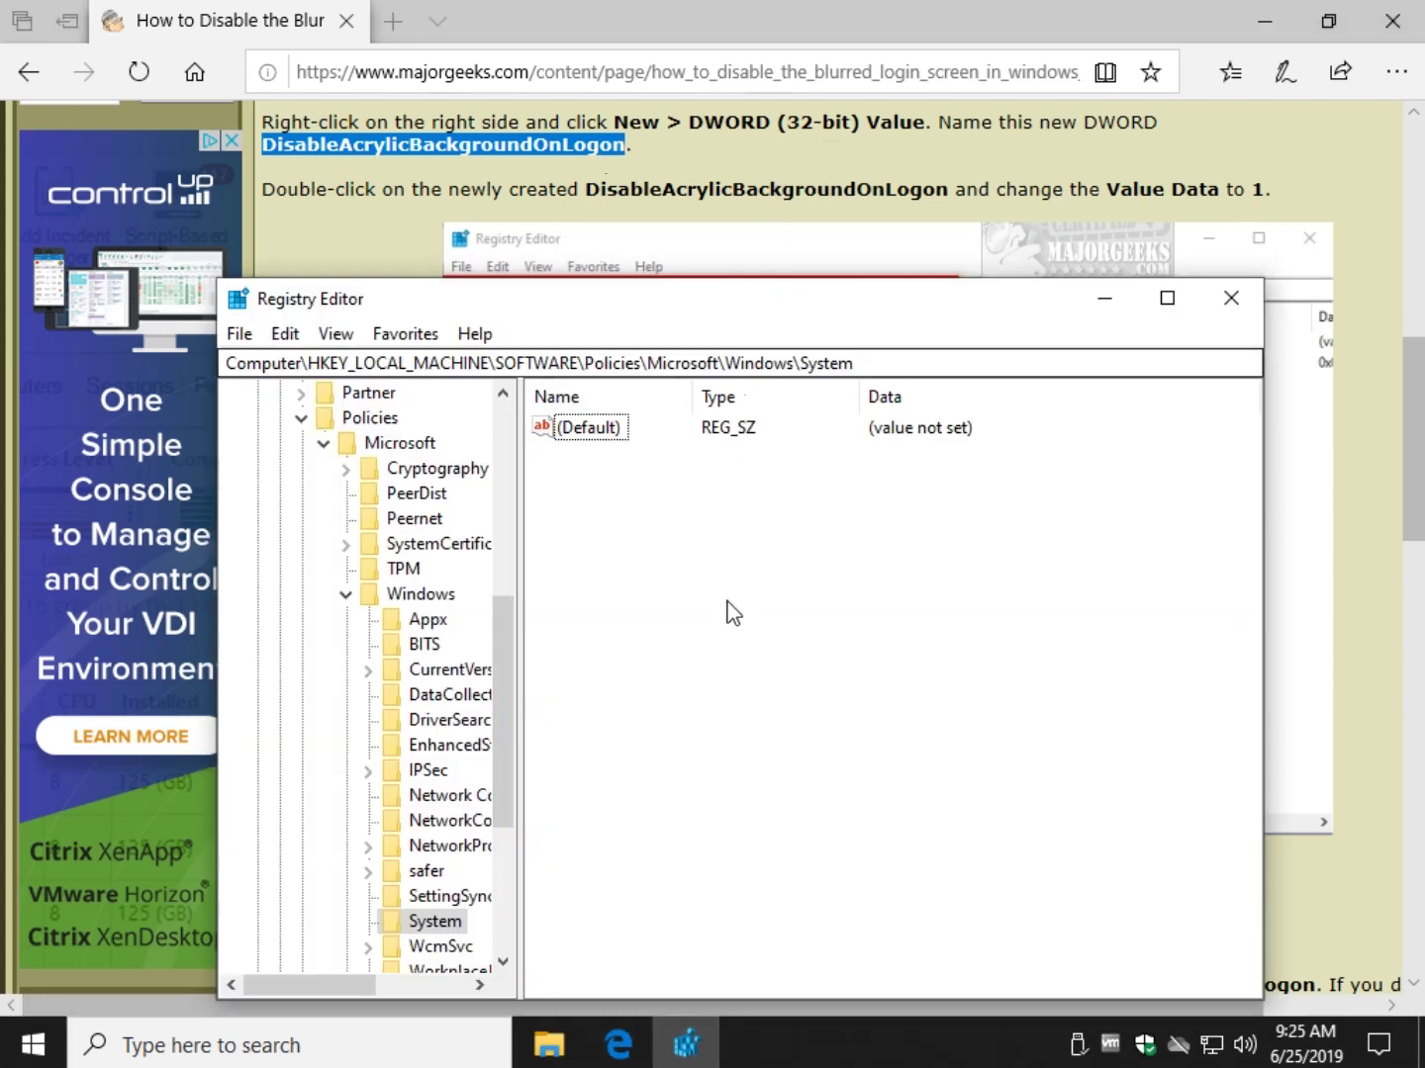
pyautogui.rightClick(675, 572)
pyautogui.moveTo(746, 588)
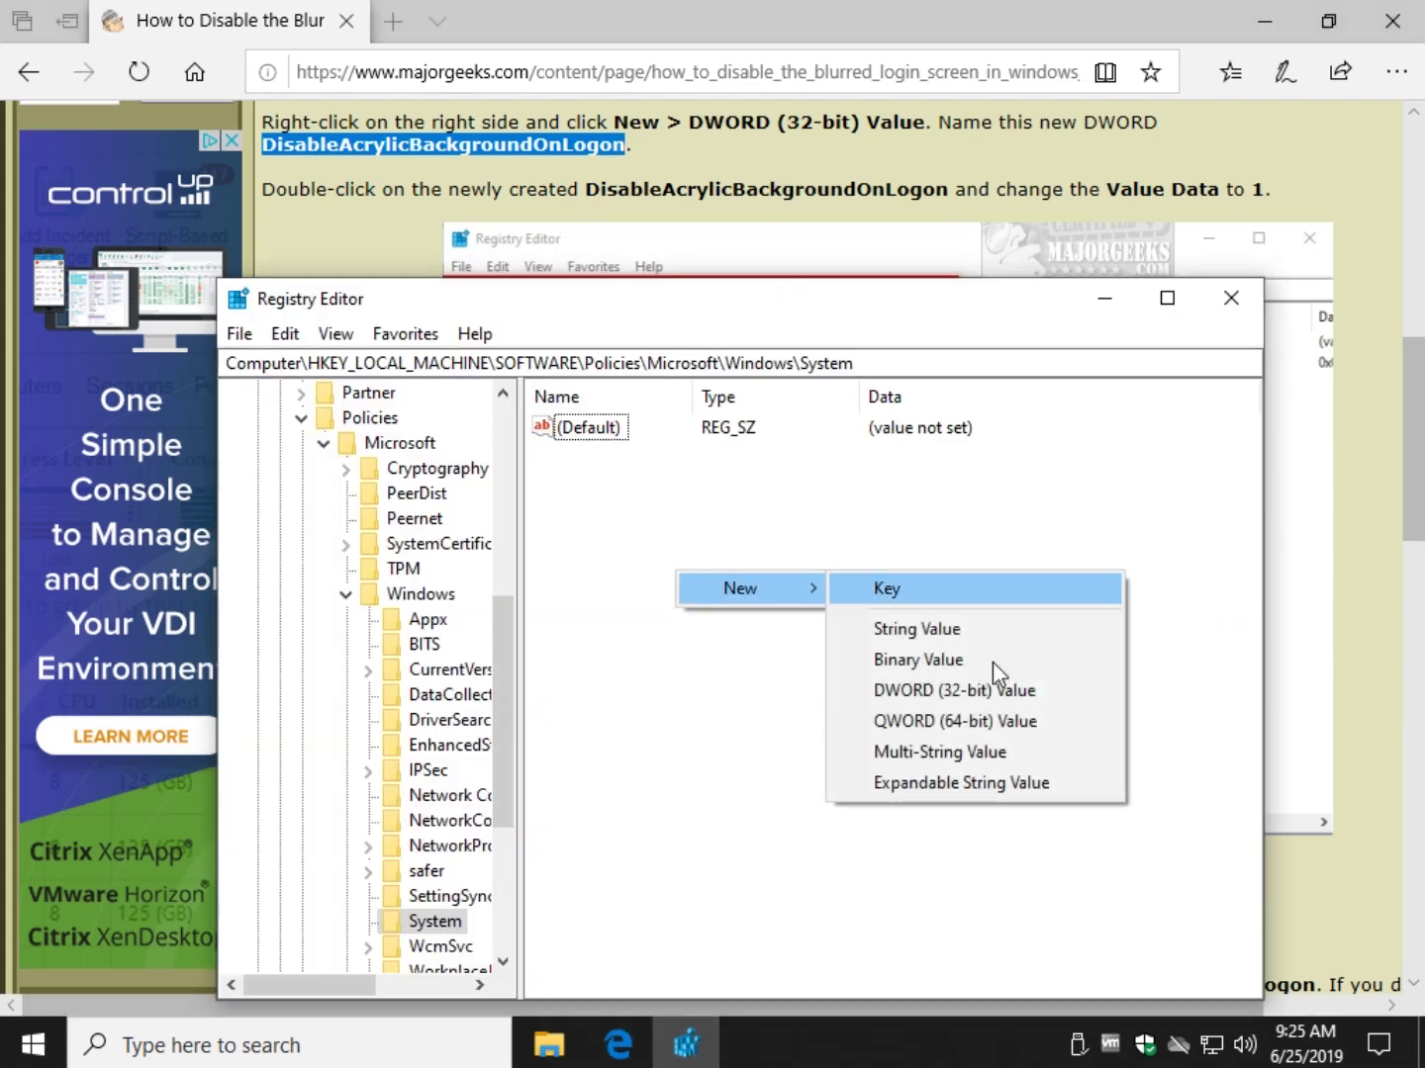
pyautogui.click(995, 689)
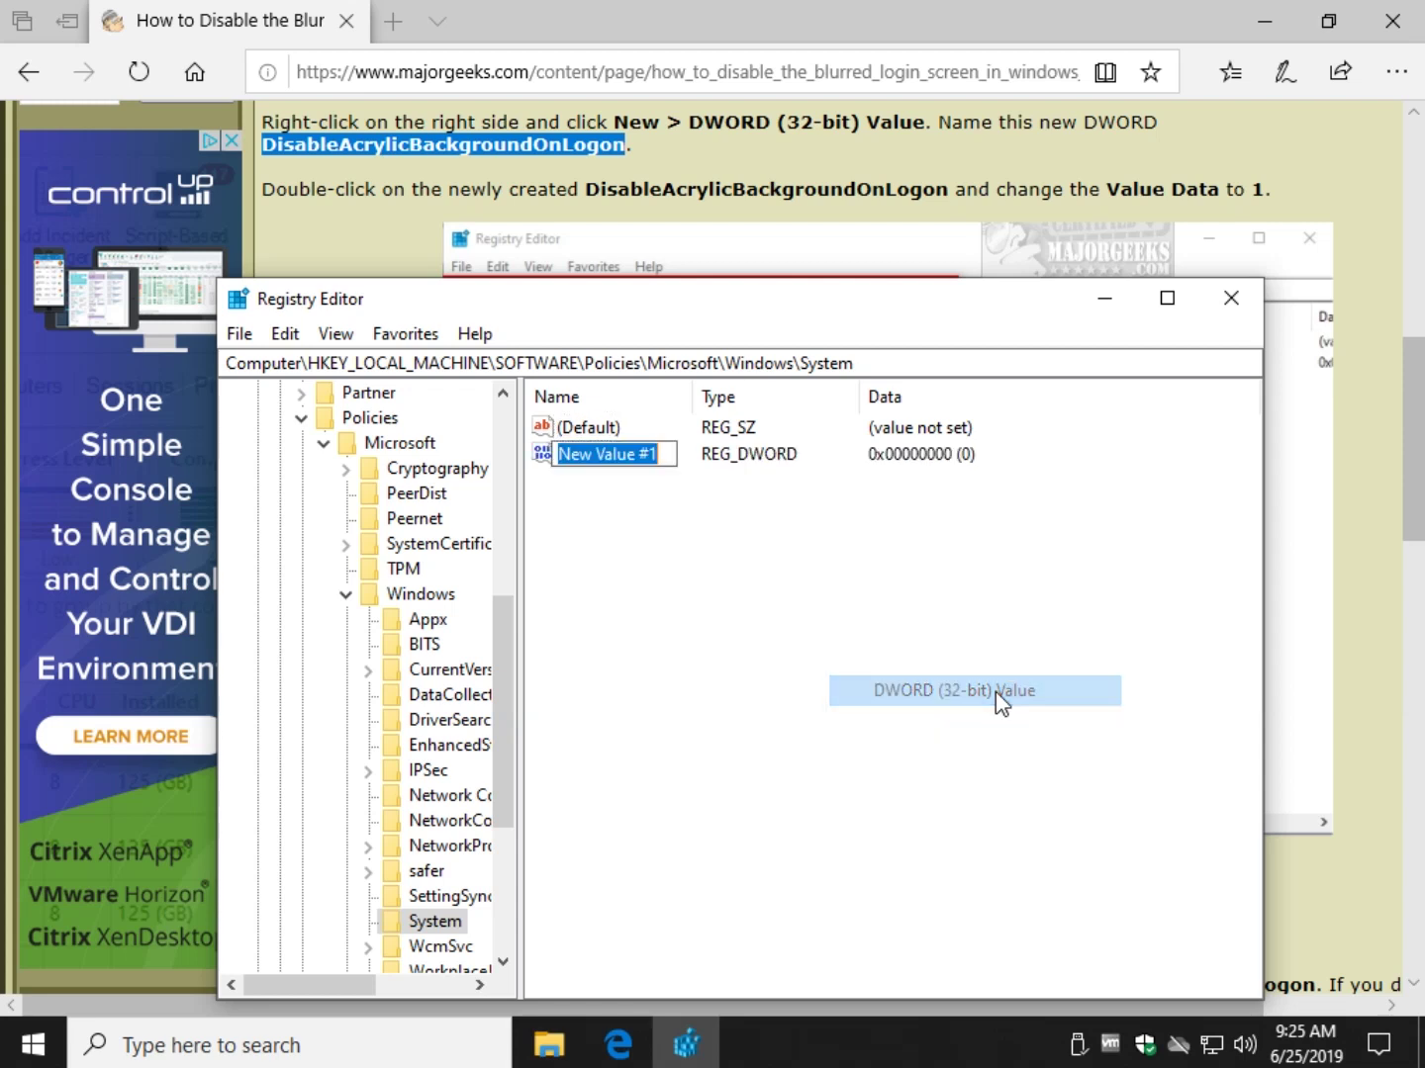
pyautogui.hotkey('ctrl', 'v')
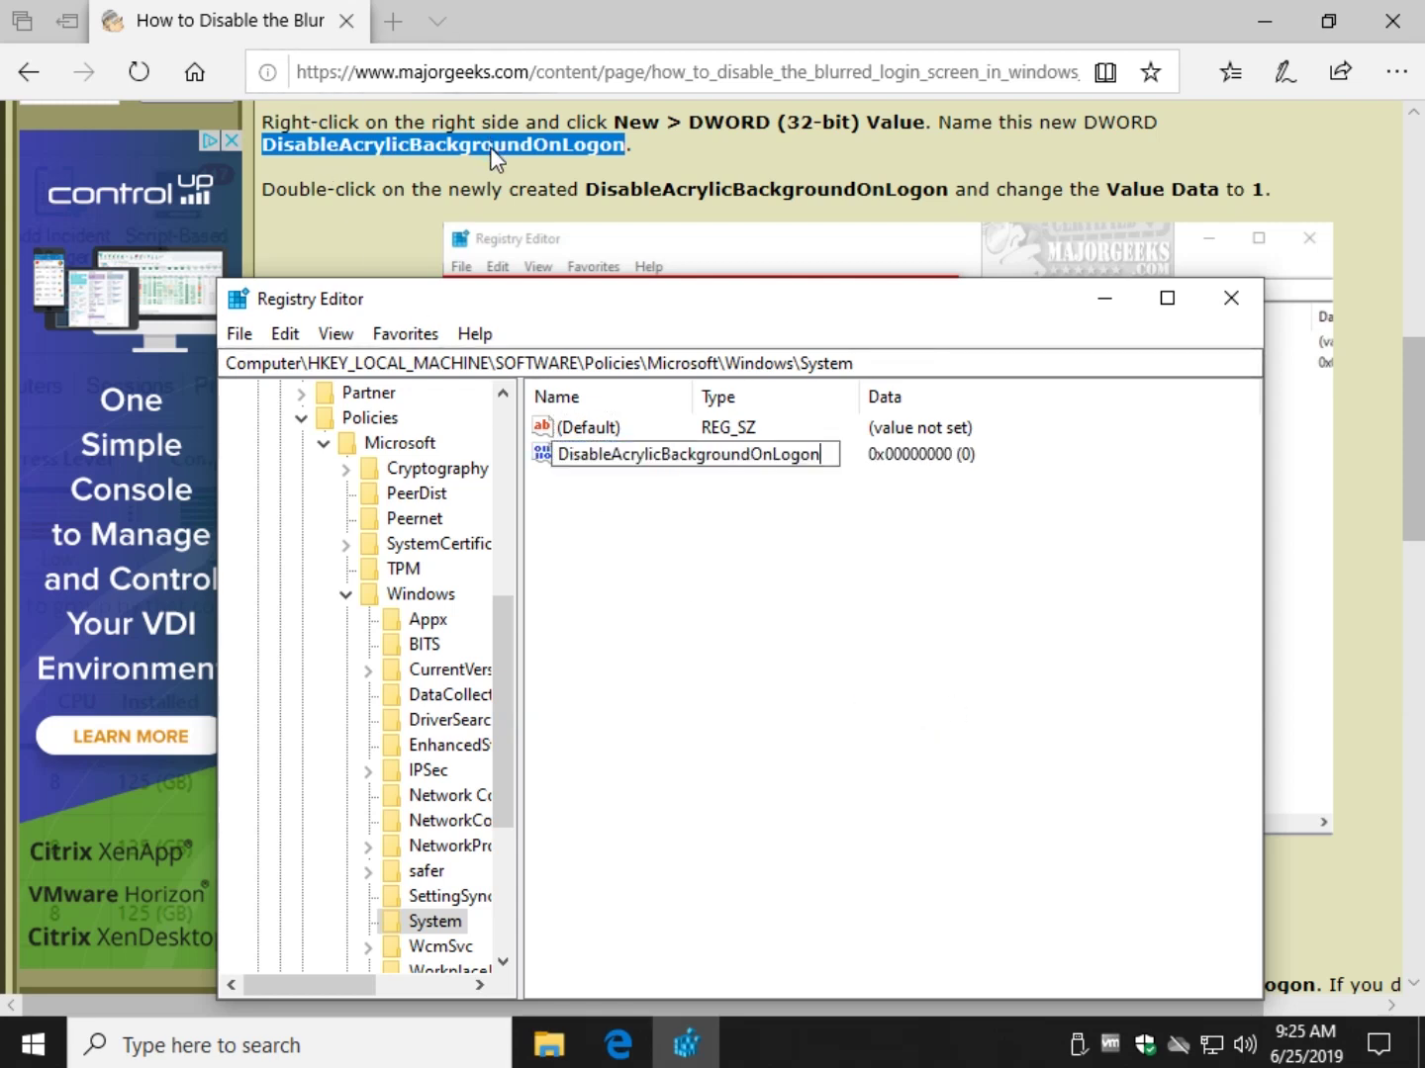
pyautogui.press('Return')
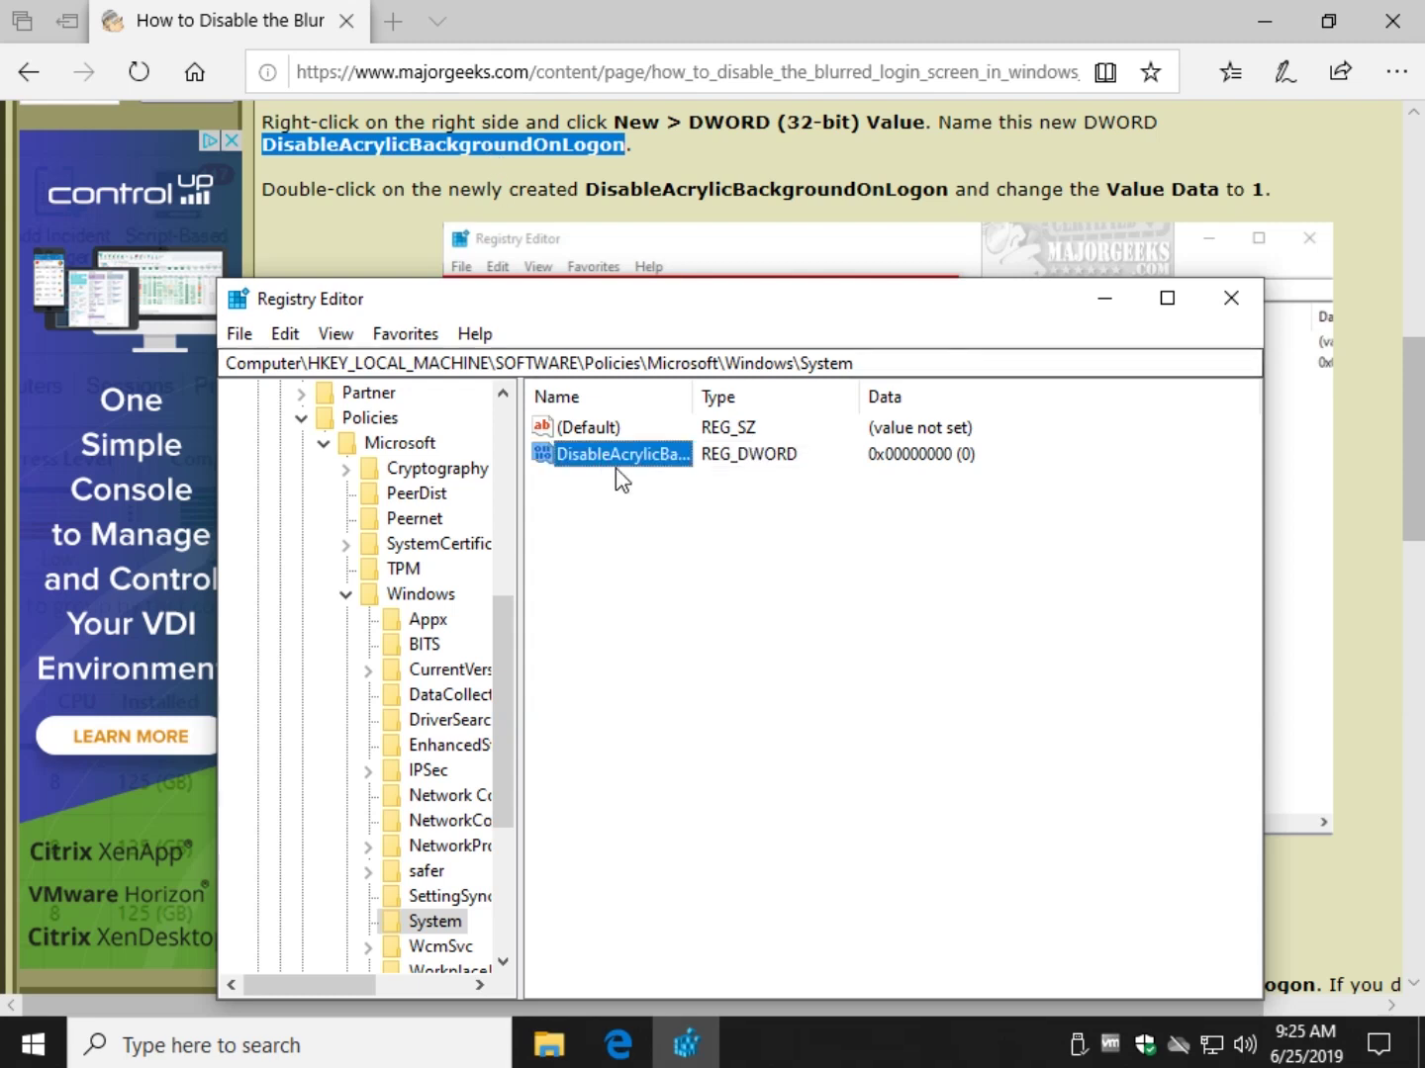
pyautogui.moveTo(695, 398); pyautogui.dragTo(783, 401)
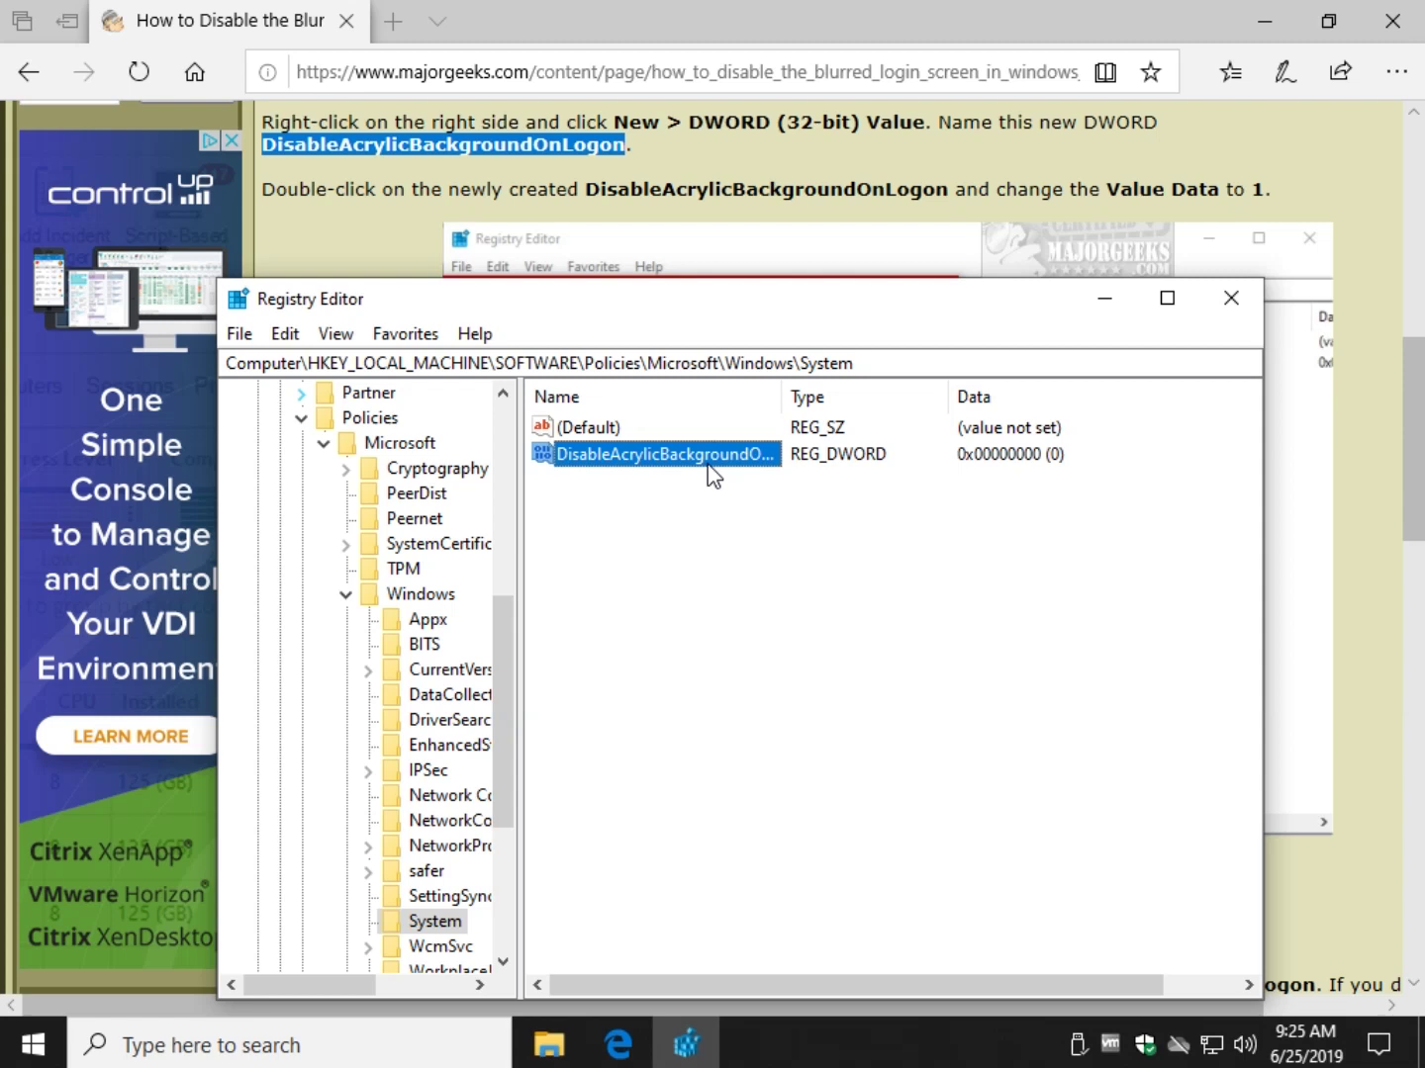
# - Set DisableAcrylicBackgroundOnLogon data to 1, then reopen it to confirm the stored value
pyautogui.doubleClick(680, 462)
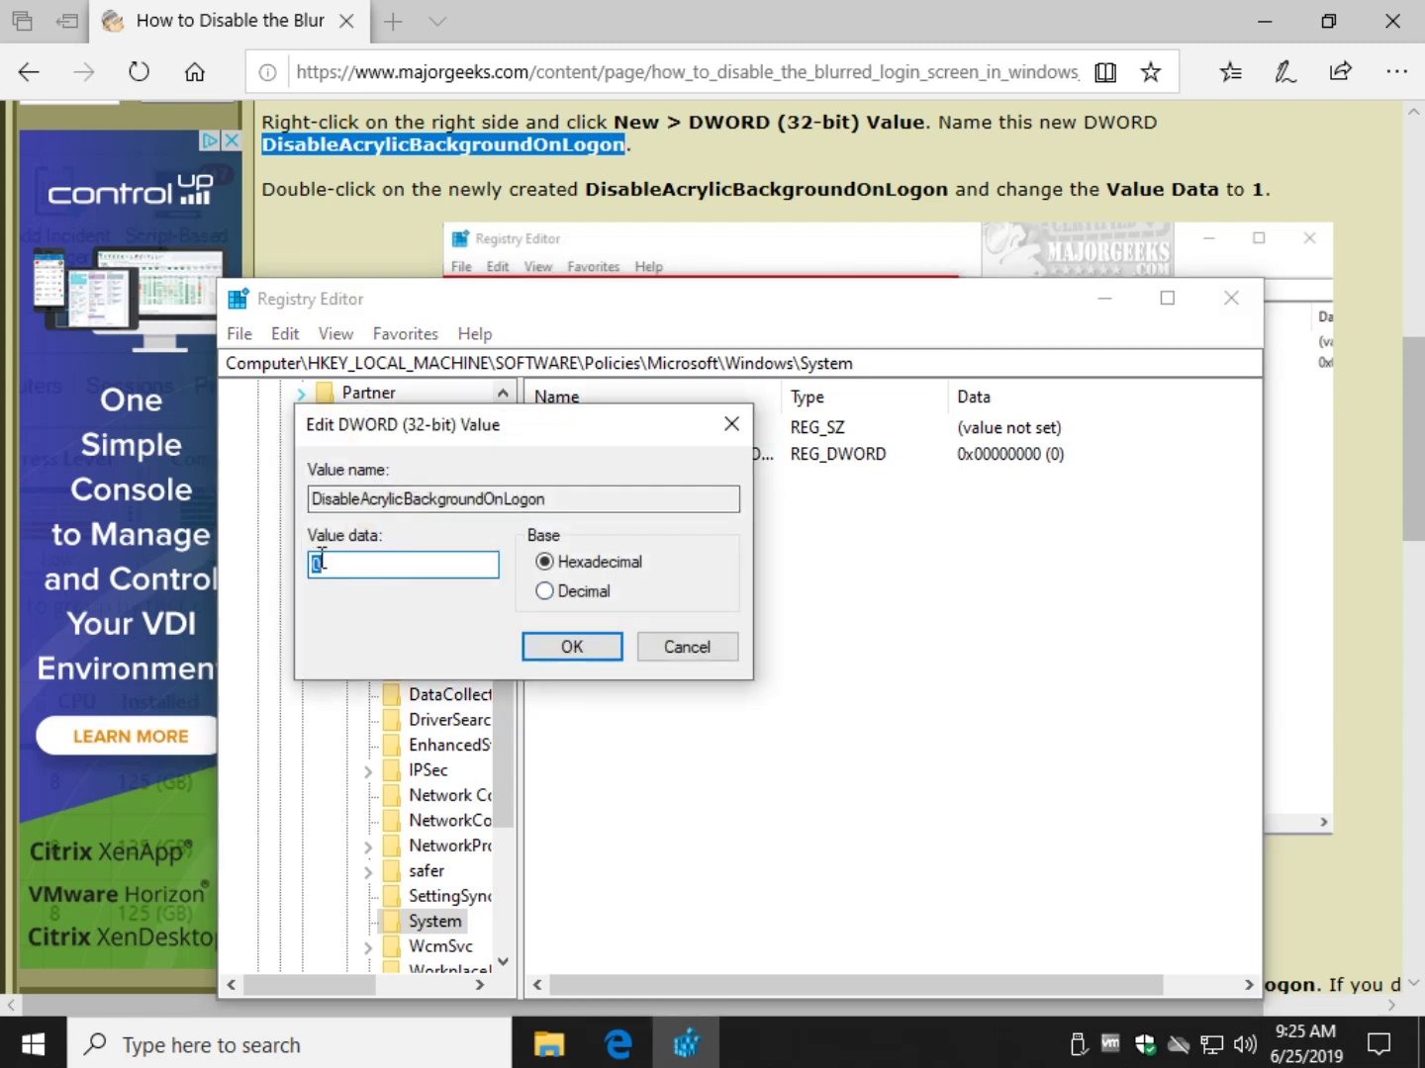
pyautogui.write('1')
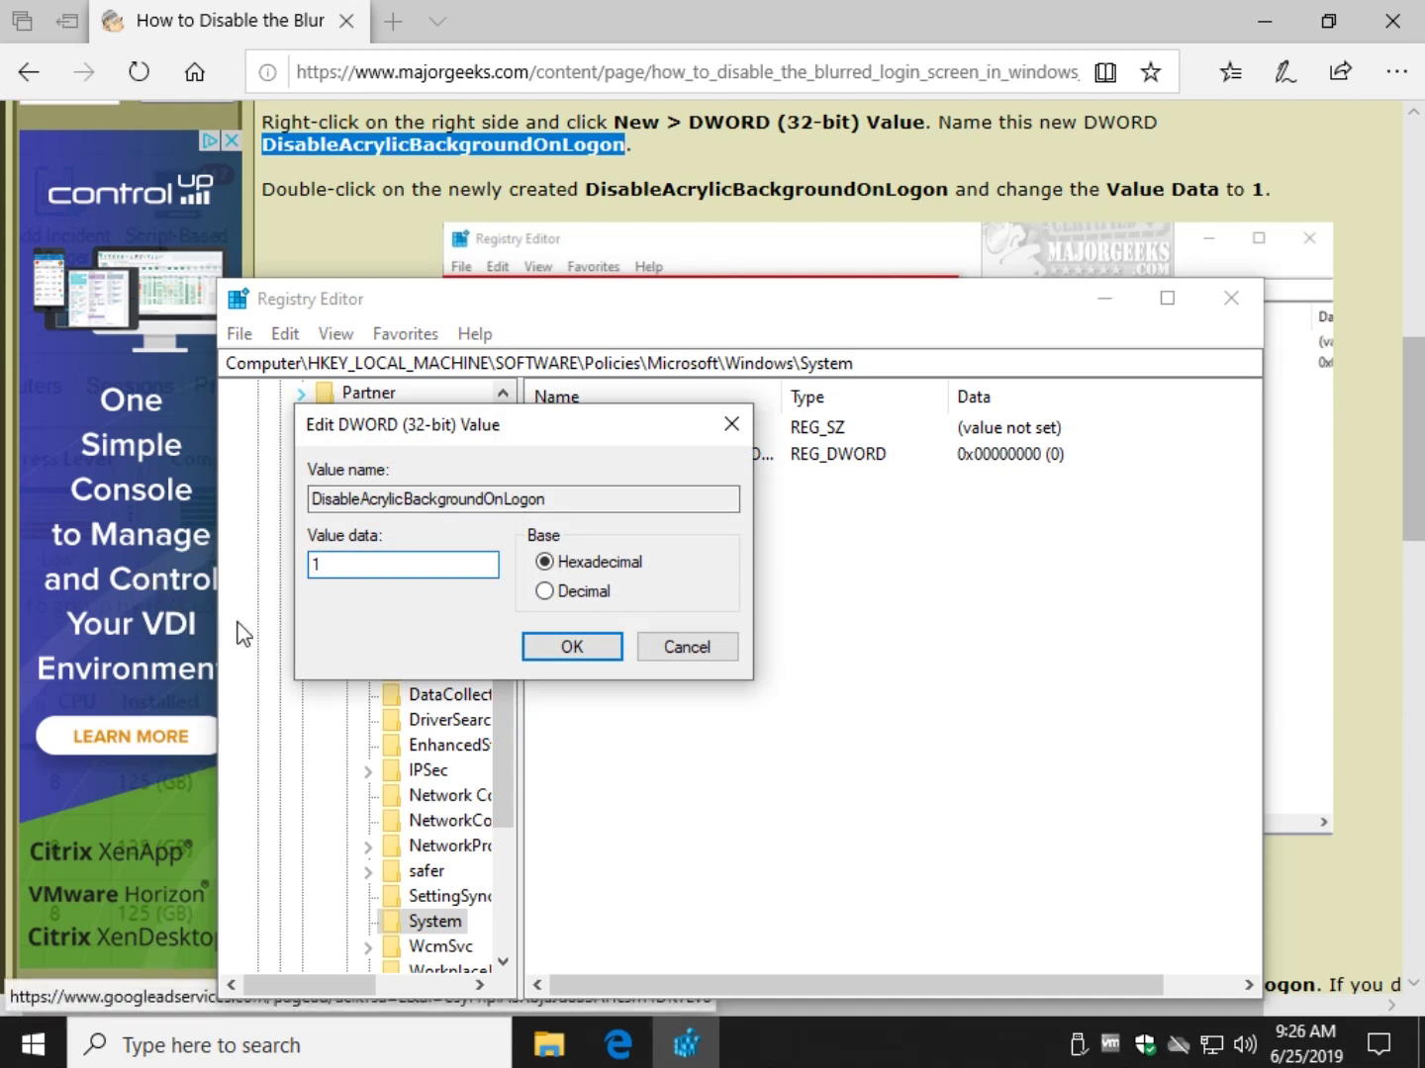
pyautogui.click(590, 650)
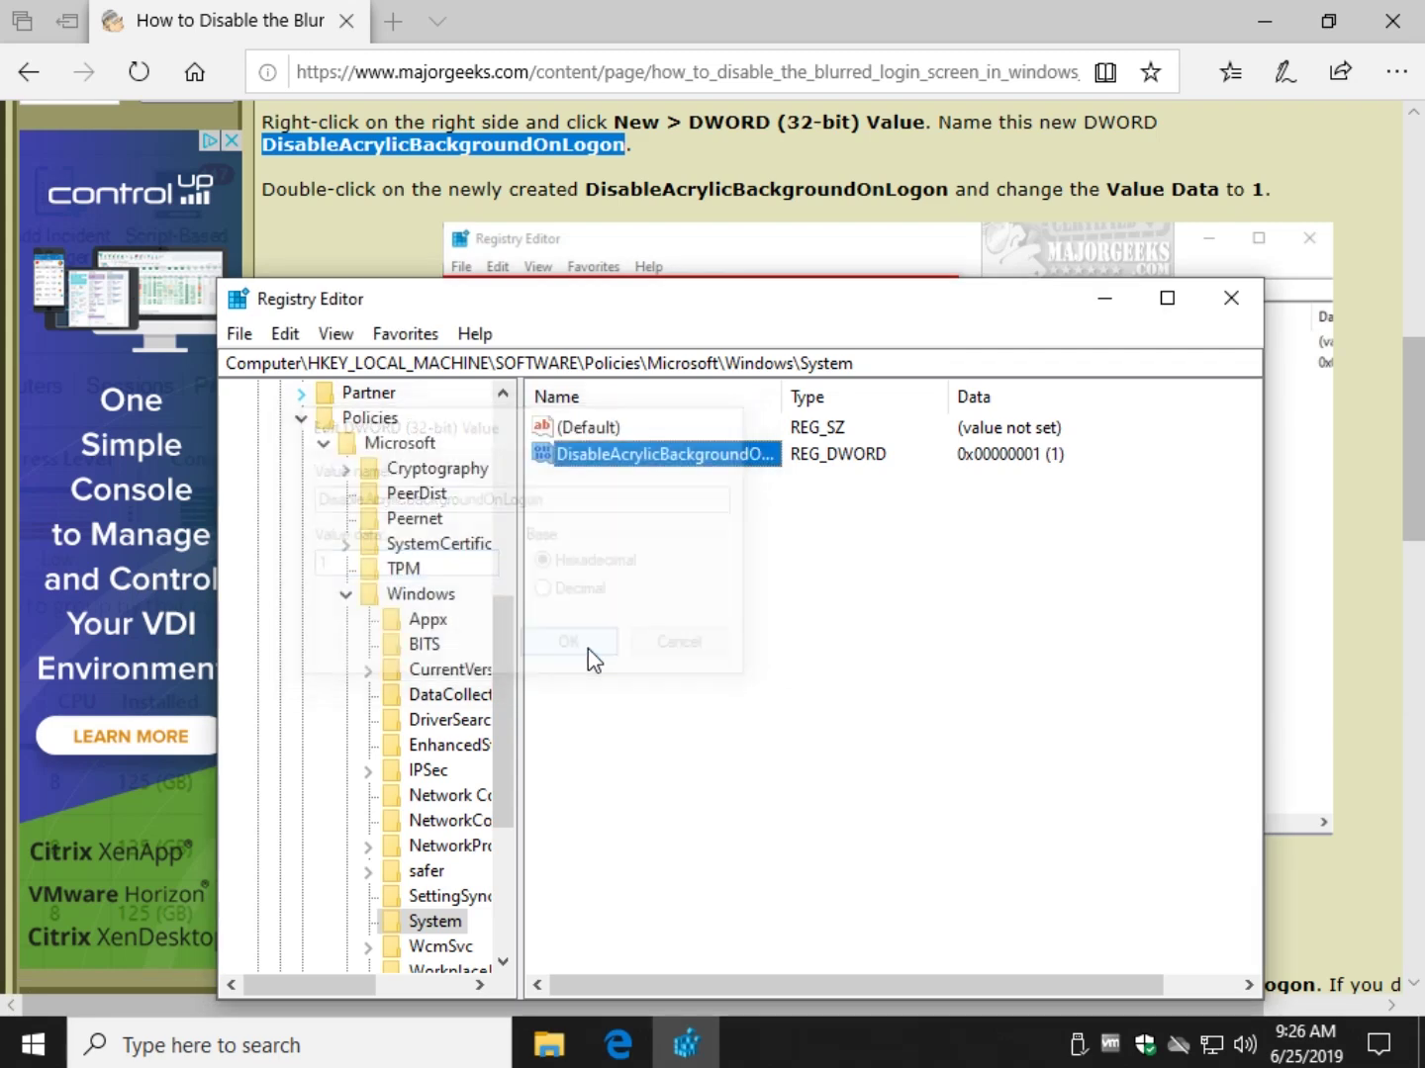
pyautogui.doubleClick(719, 453)
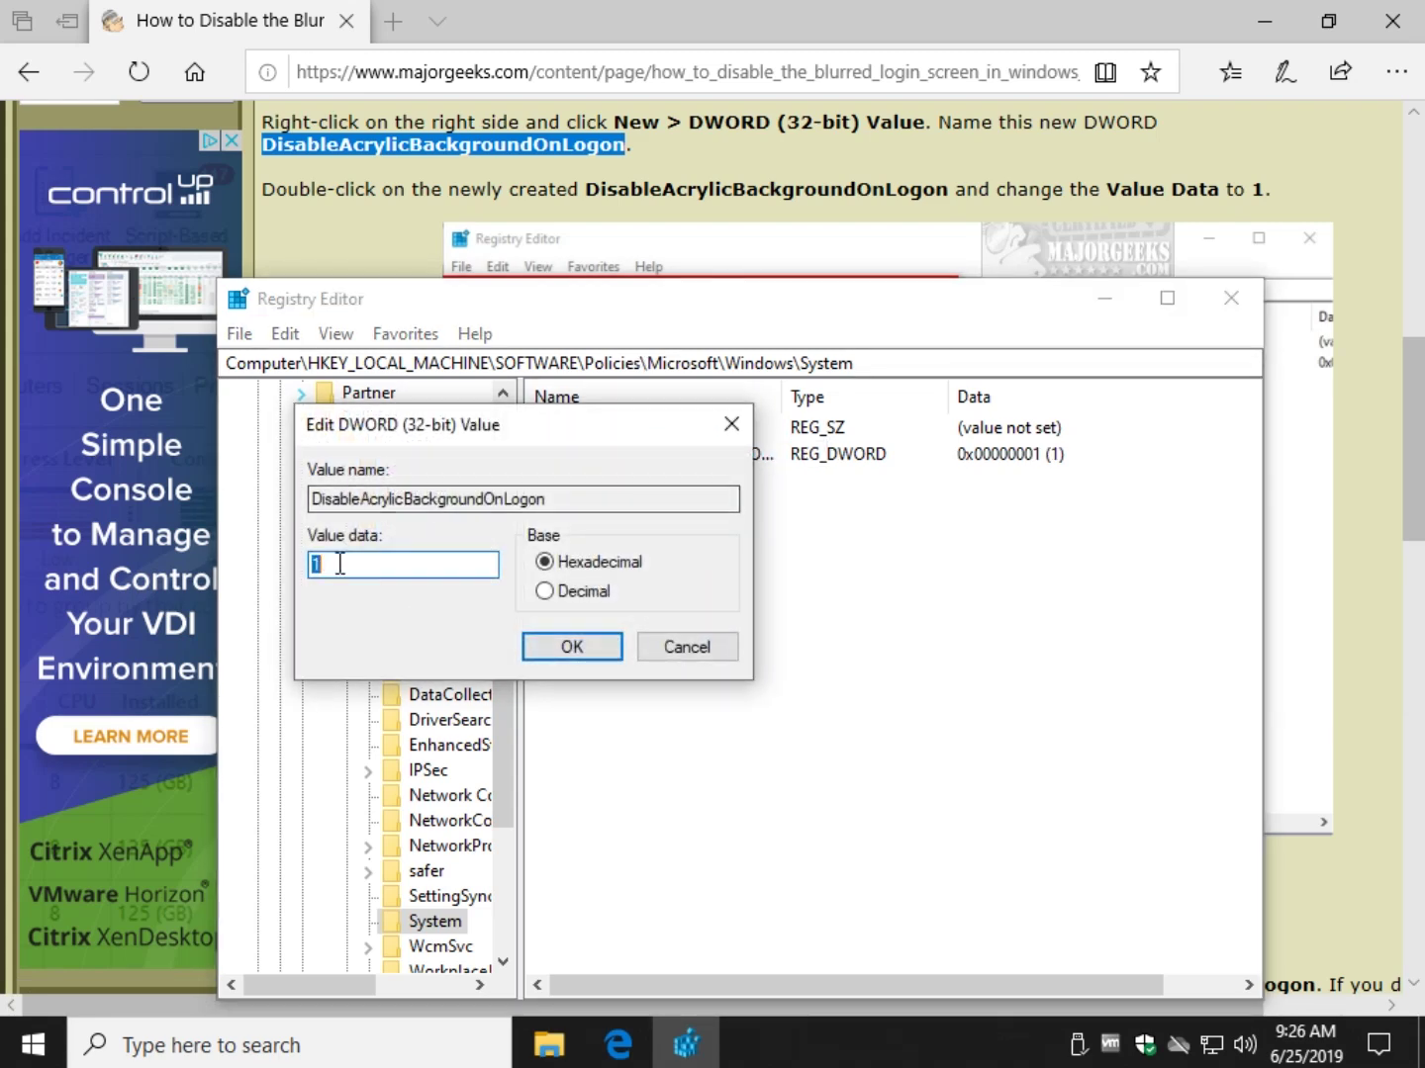
pyautogui.click(698, 652)
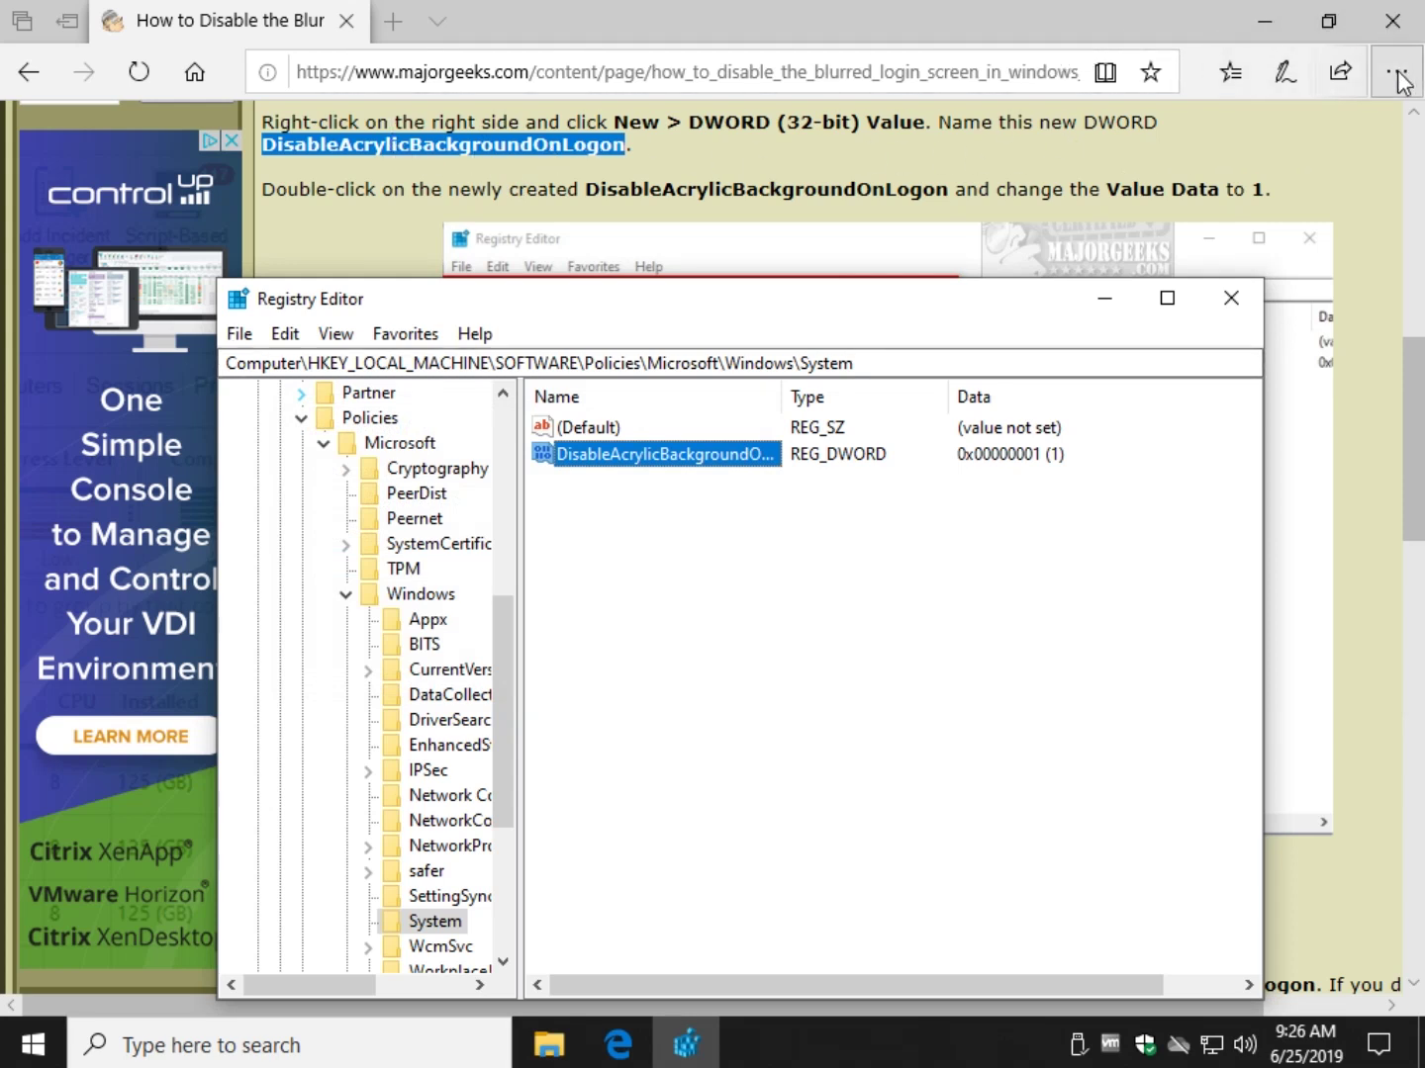
# - Delete the DisableAcrylicBackgroundOnLogon value and move Registry Editor higher on screen
pyautogui.rightClick(650, 454)
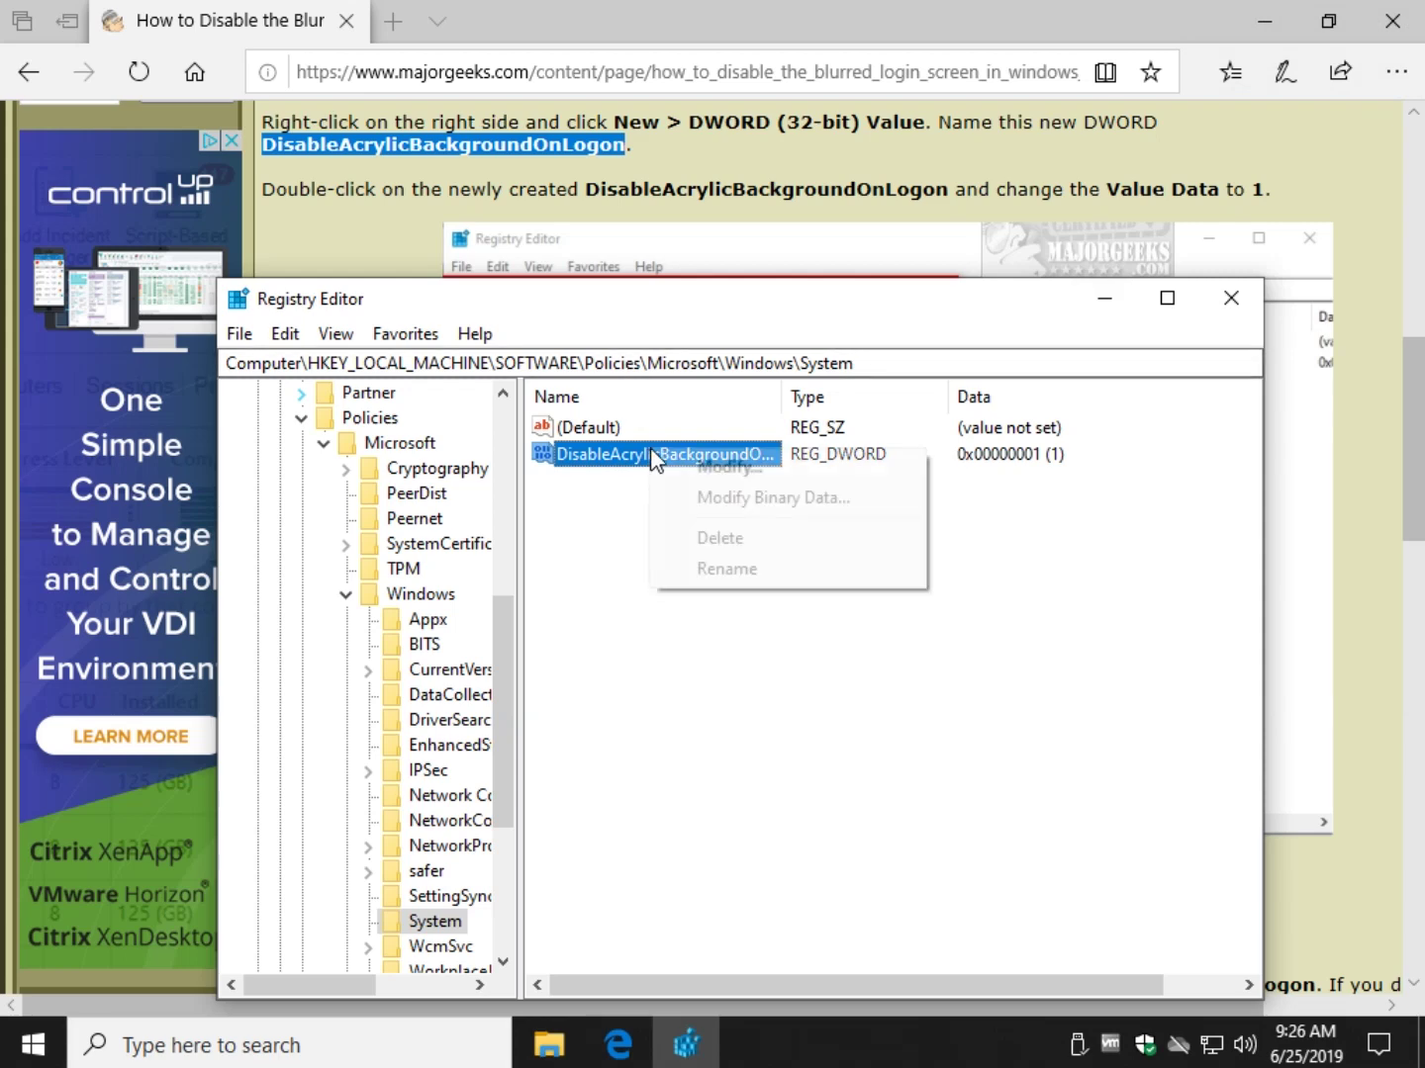
pyautogui.click(759, 538)
pyautogui.click(922, 525)
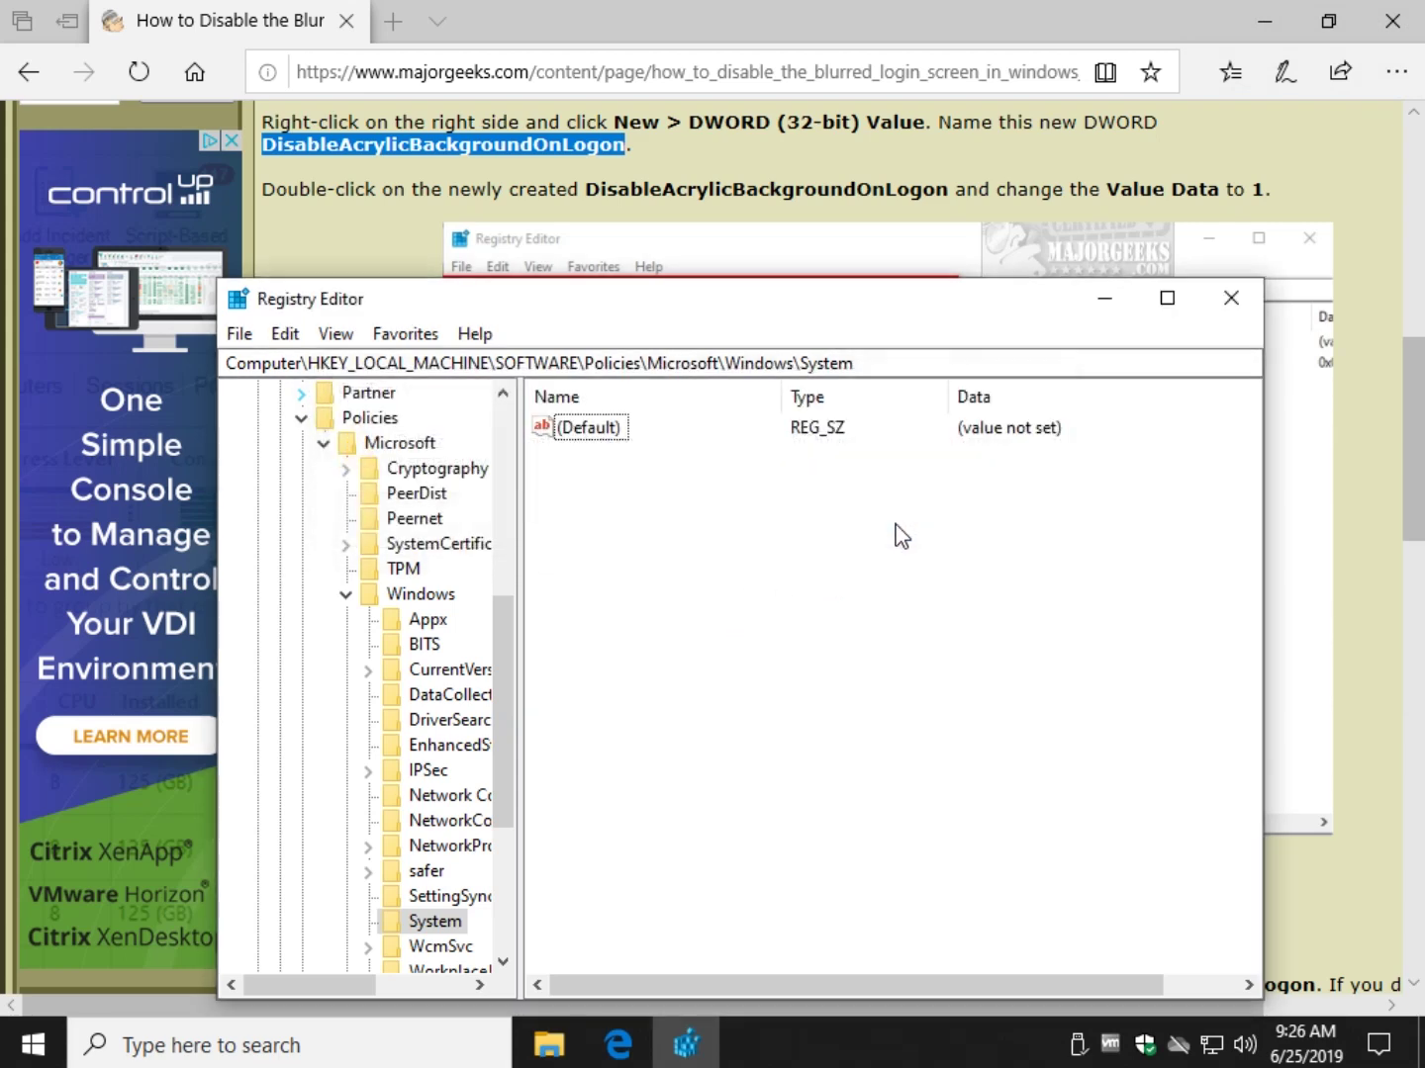
pyautogui.moveTo(856, 314); pyautogui.dragTo(925, 185)
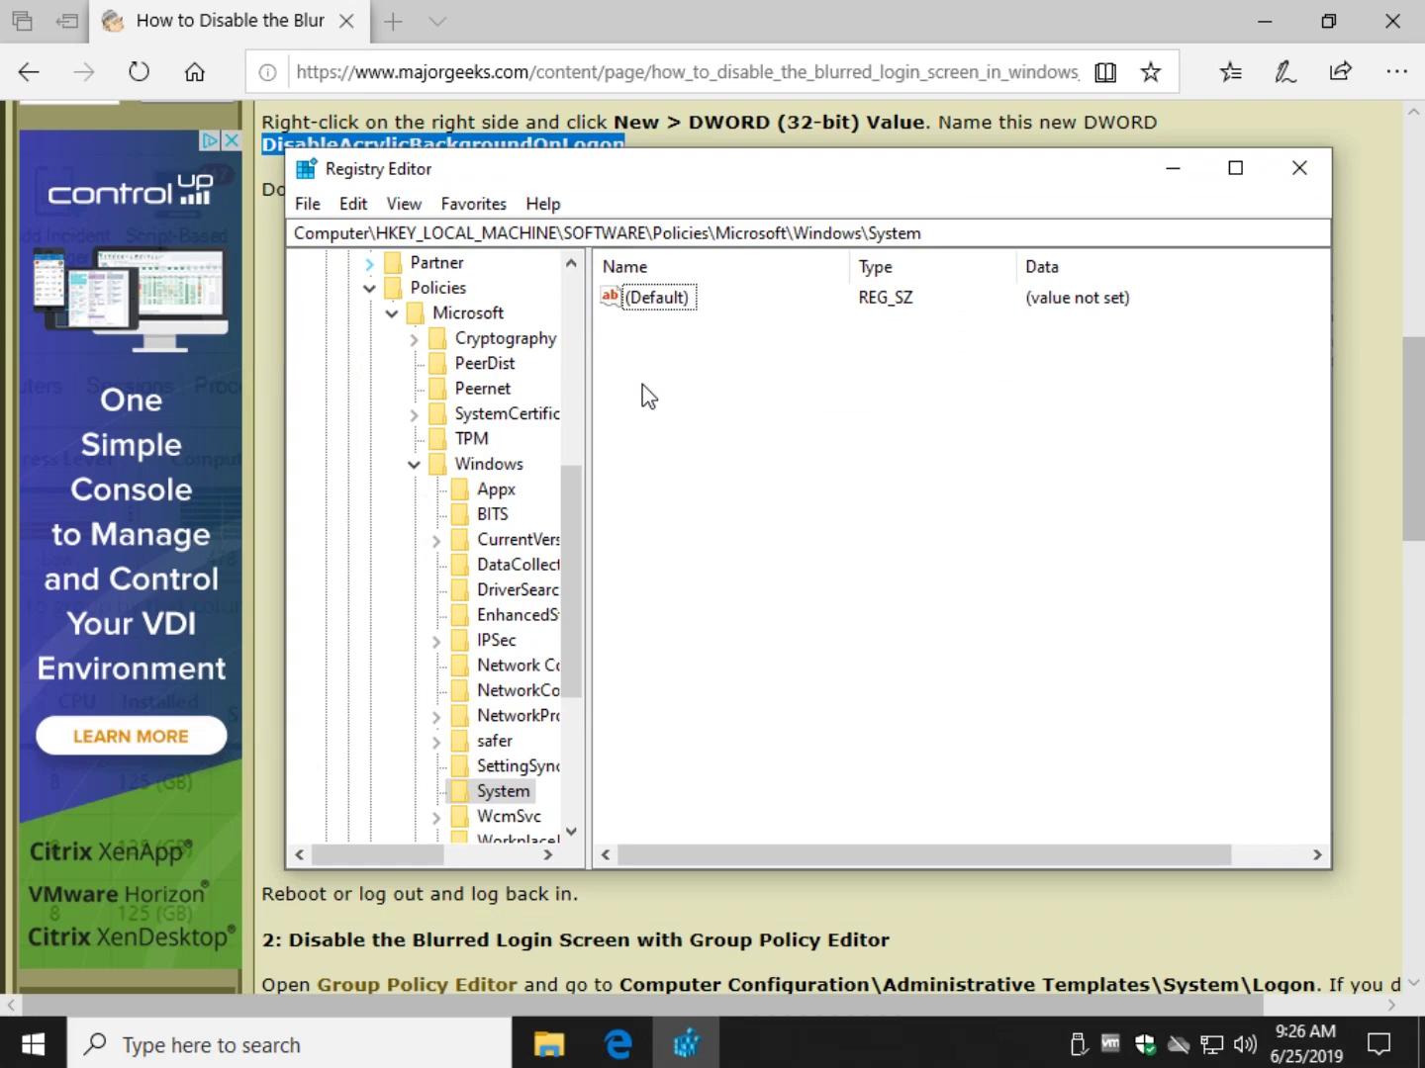
# - Switch away from Registry Editor to reveal the article's Group Policy section
pyautogui.hotkey('alt', 'Tab')
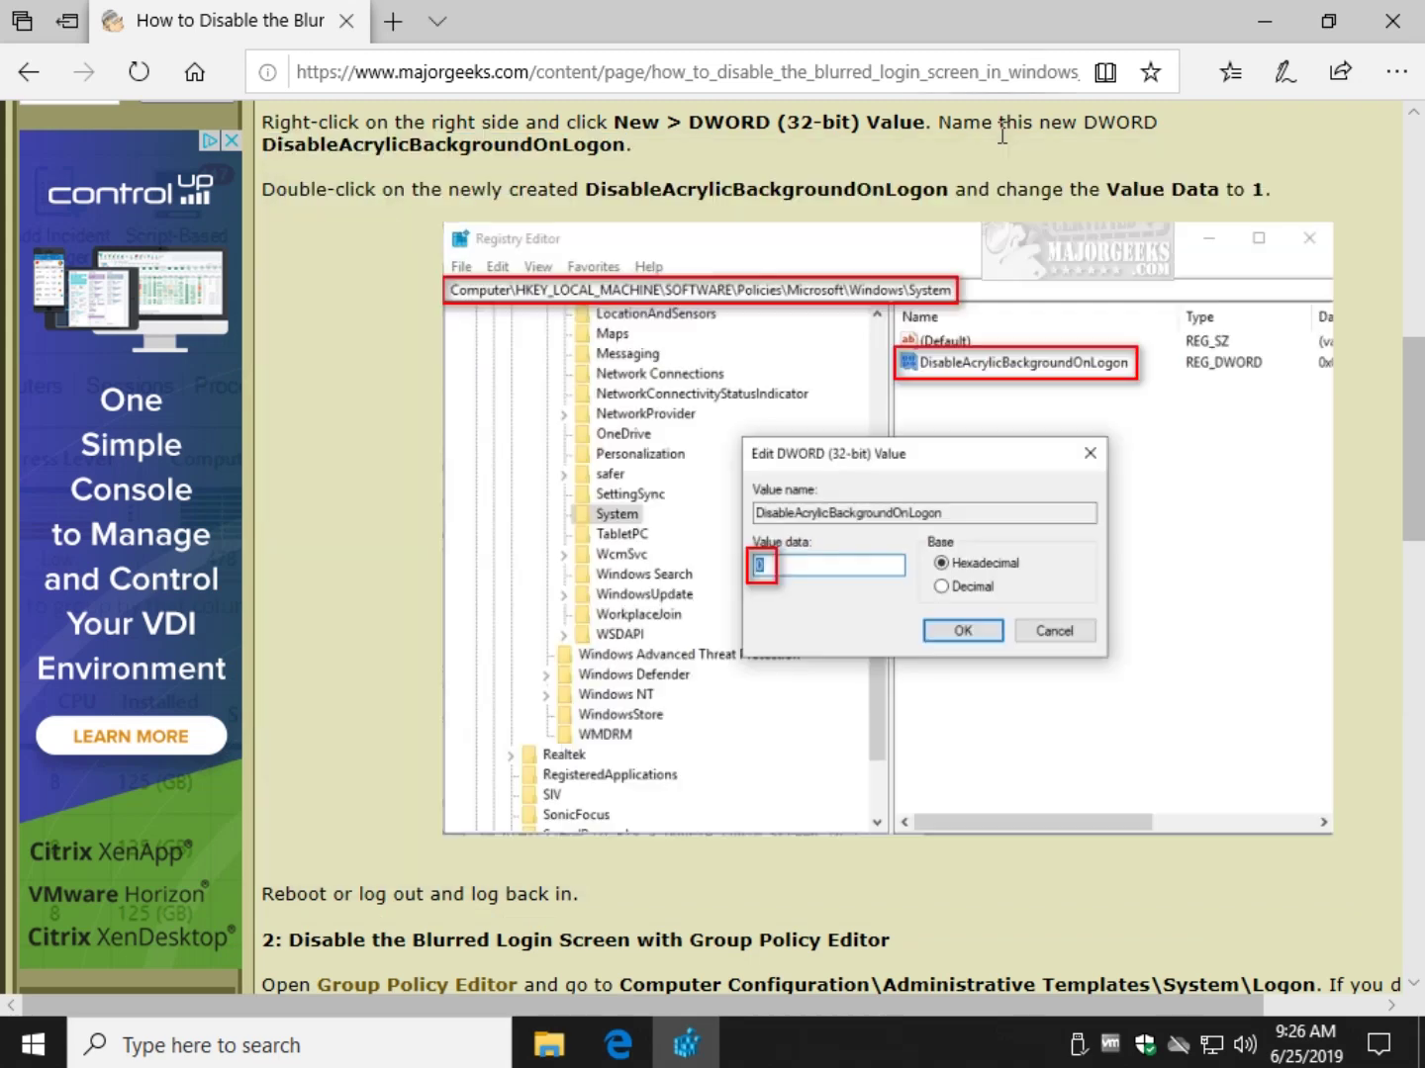
pyautogui.scroll(2, 865, 324)
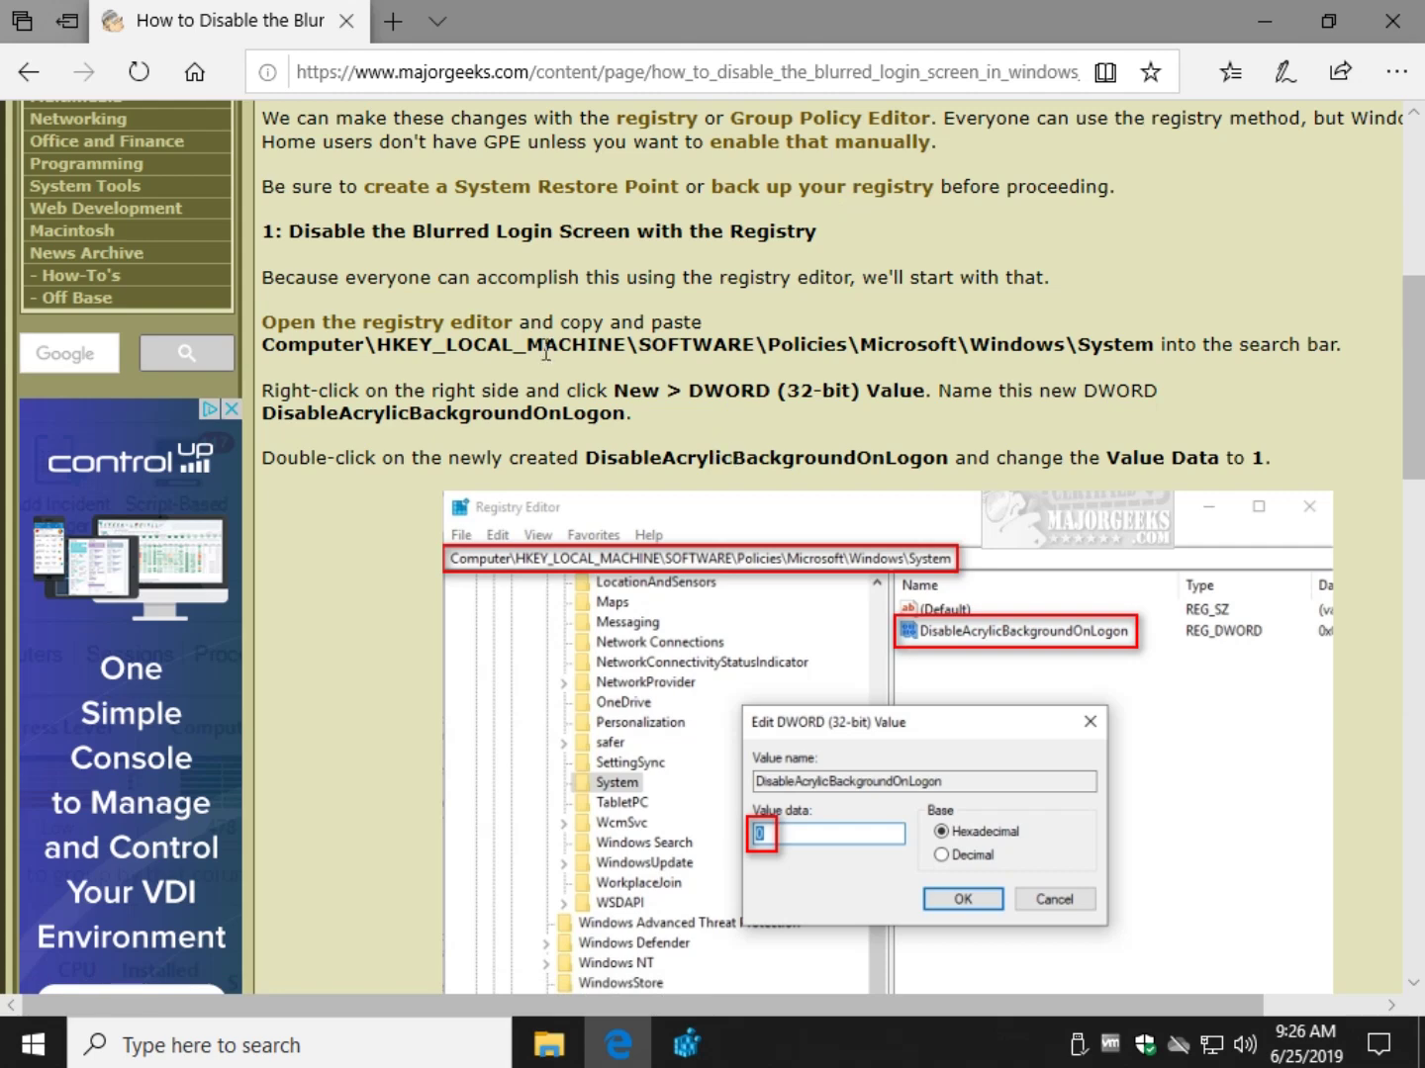
pyautogui.scroll(-3, 615, 477)
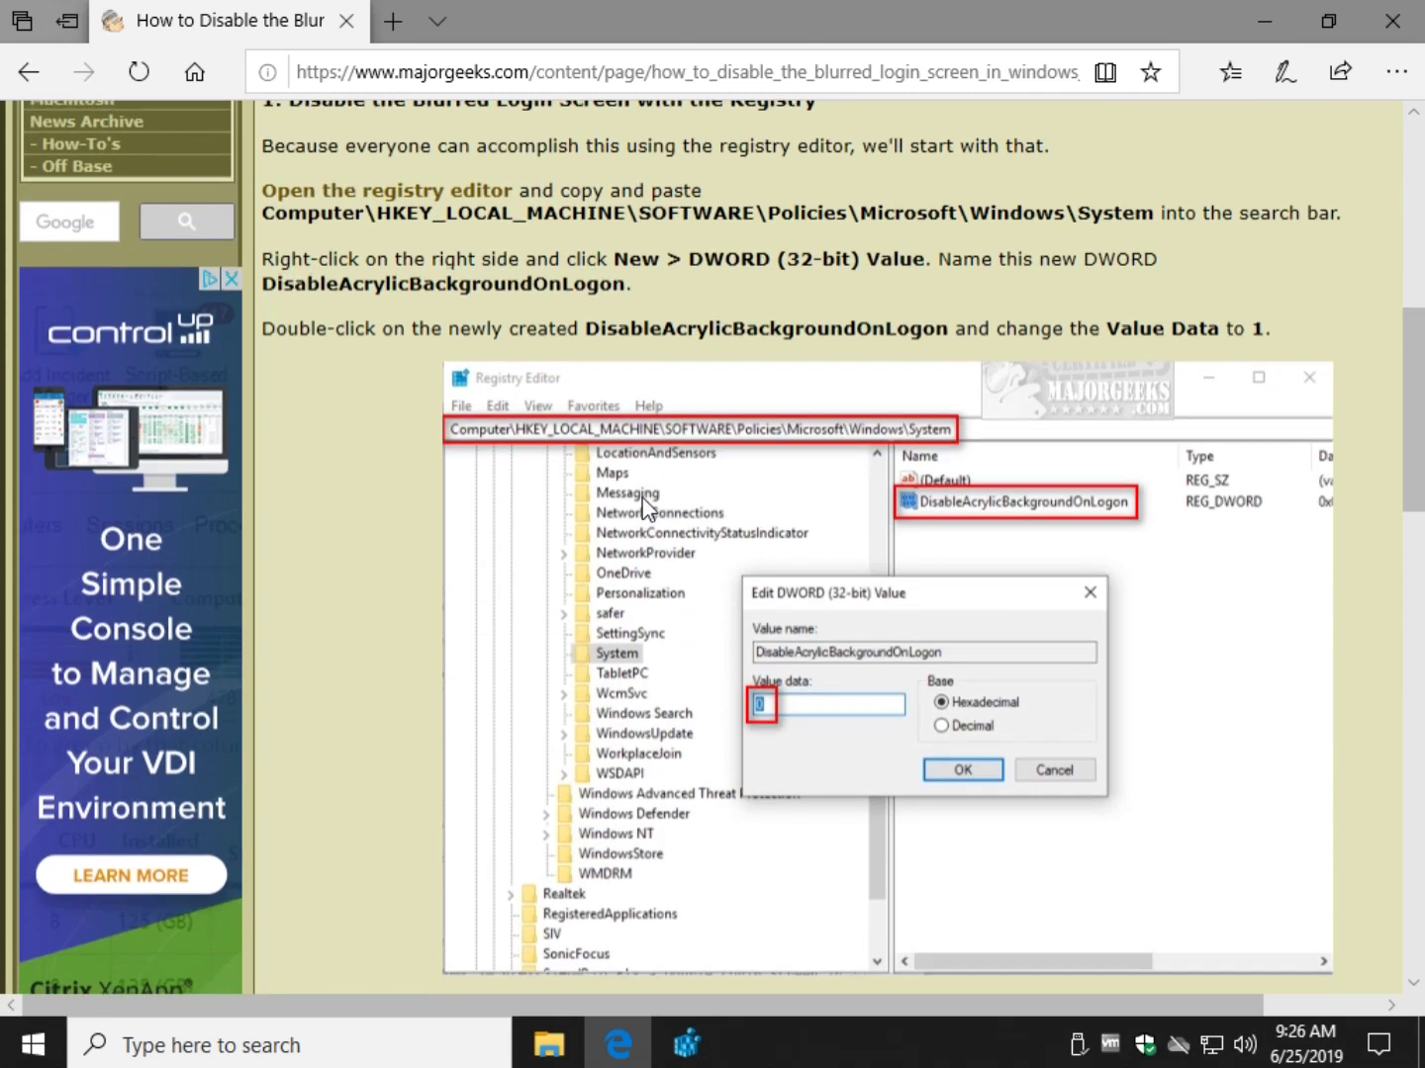
pyautogui.scroll(-2, 878, 594)
pyautogui.scroll(-3, 877, 592)
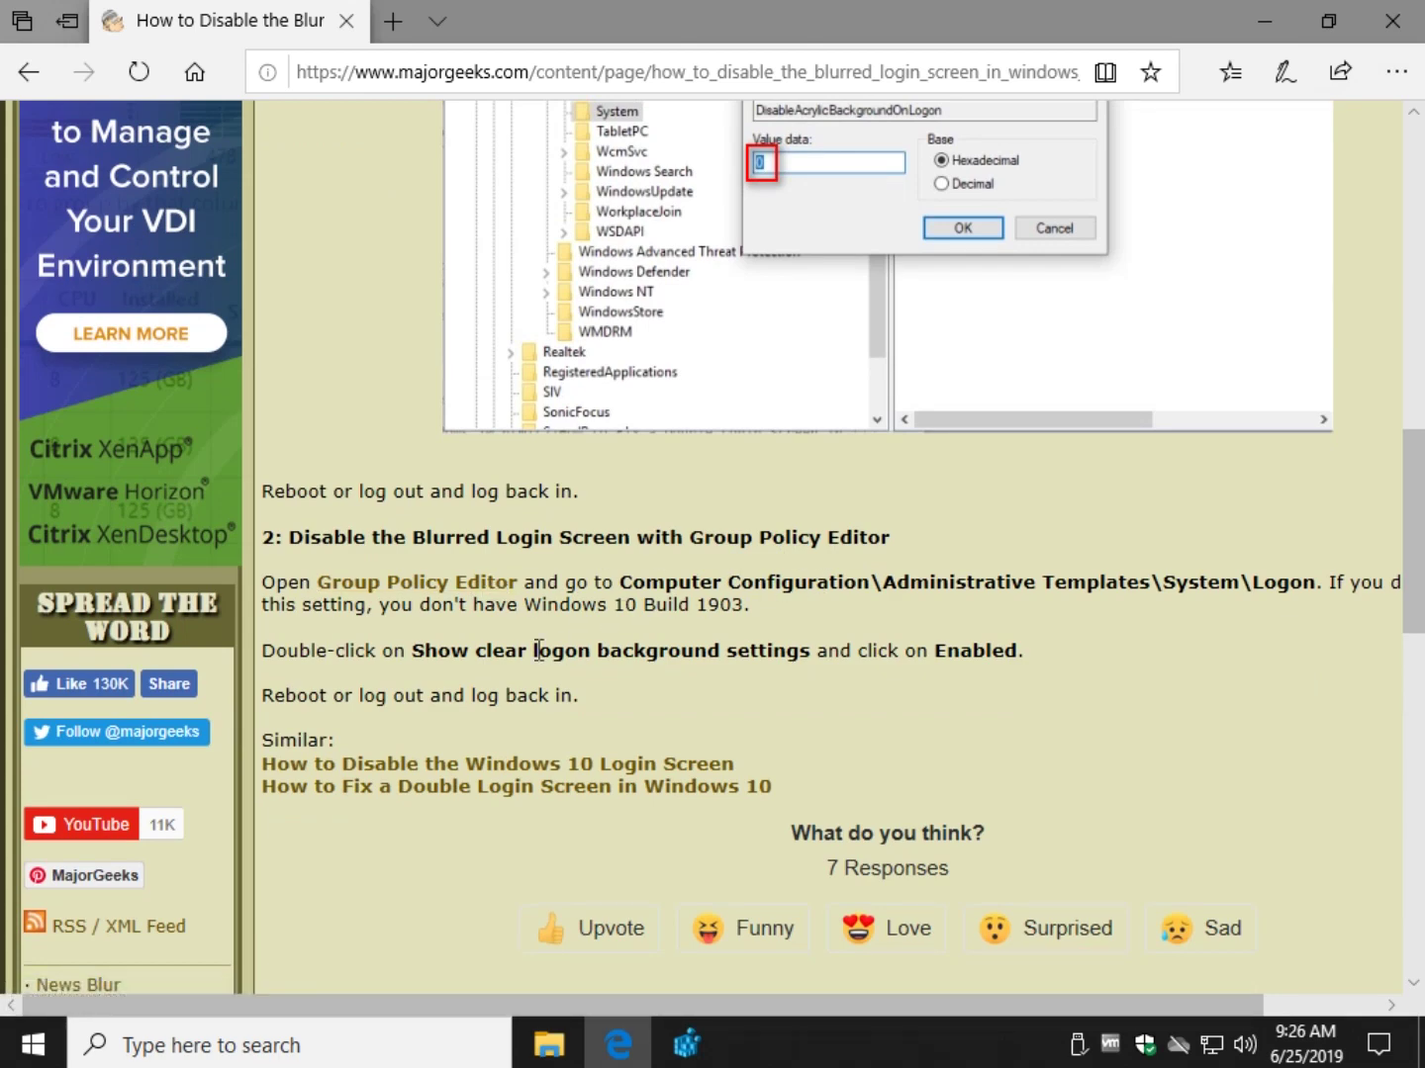
# - Launch gpedit.msc from Run, fixing the mistyped comma after the cannot-find error
pyautogui.press('super+r')
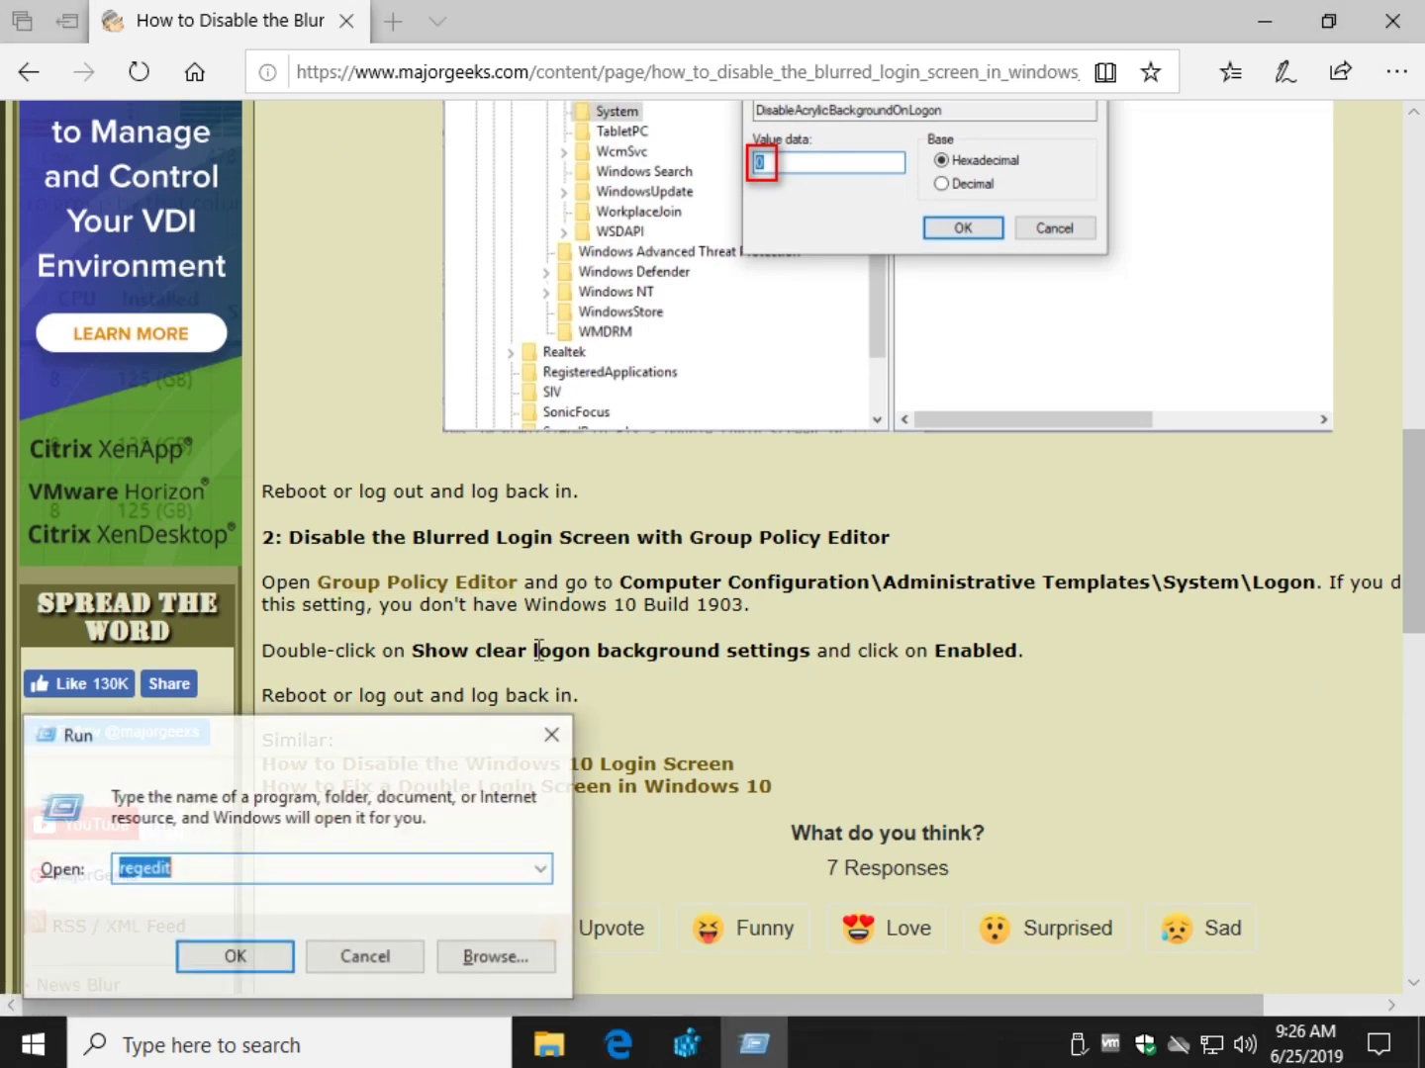
pyautogui.write('gpedit,')
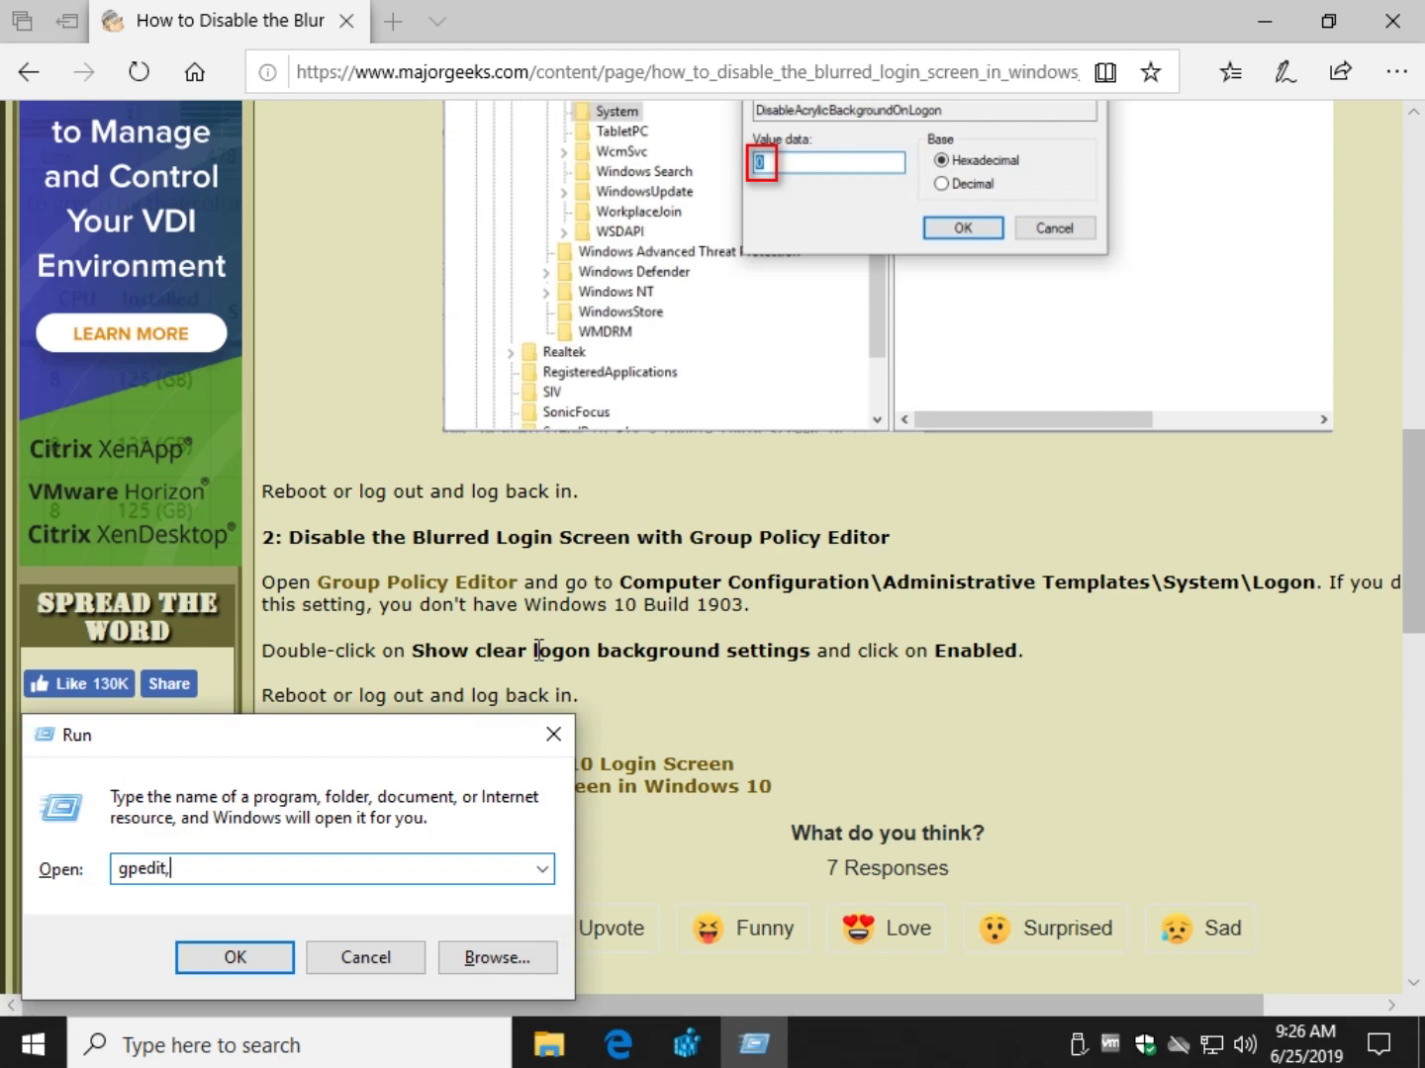
pyautogui.write('msc')
pyautogui.press('Return')
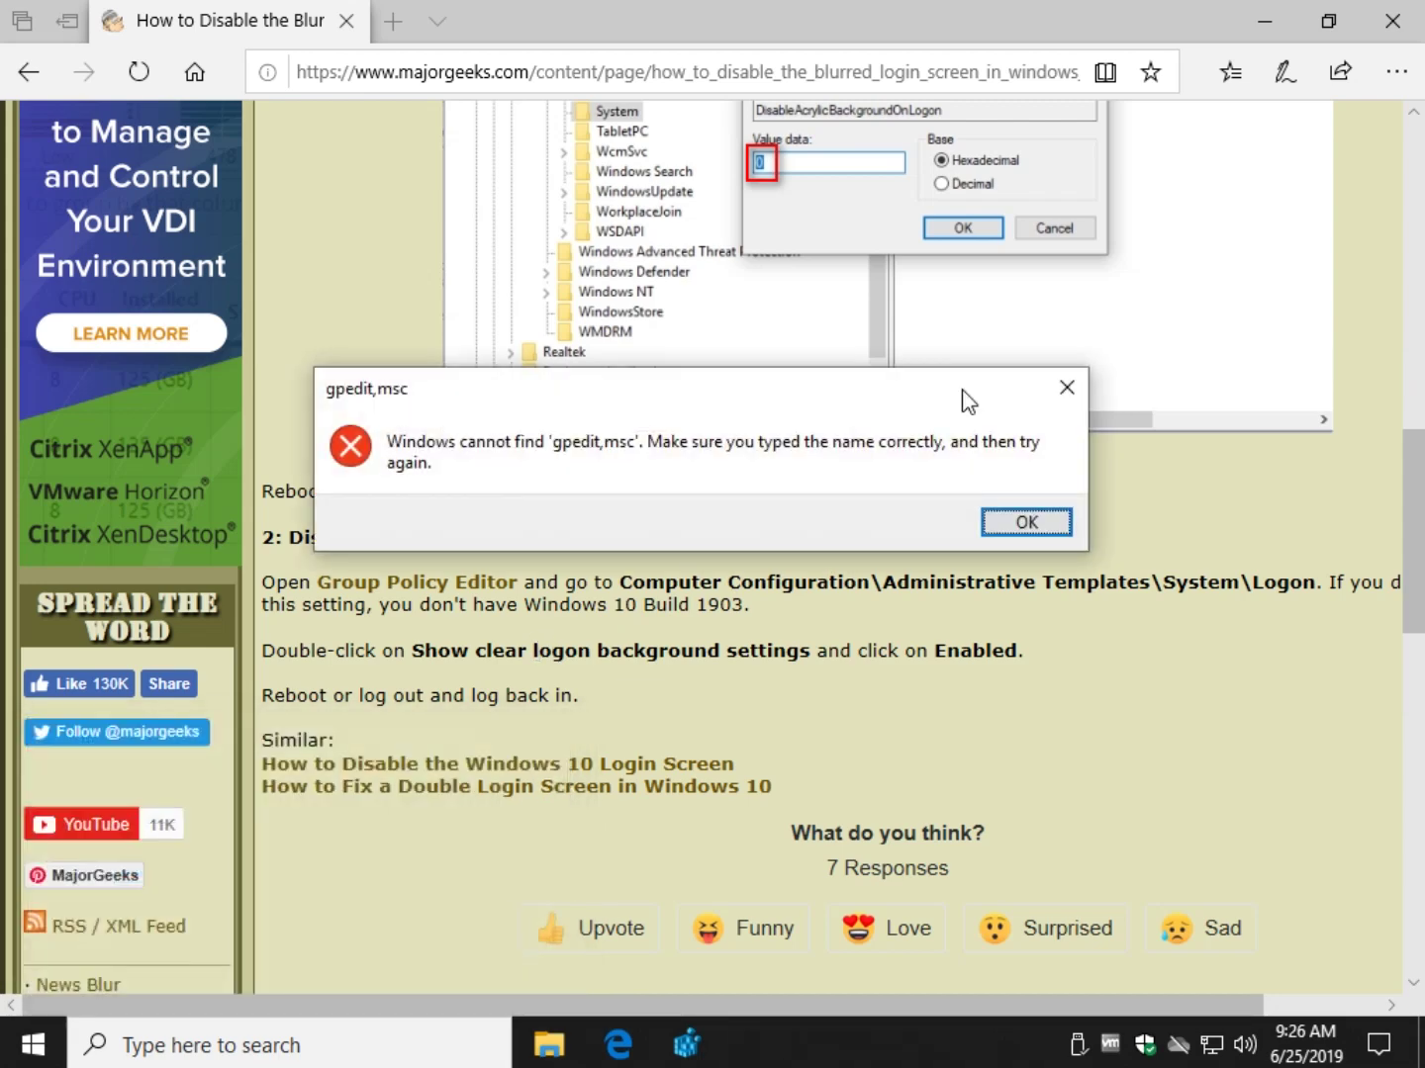
pyautogui.click(1022, 522)
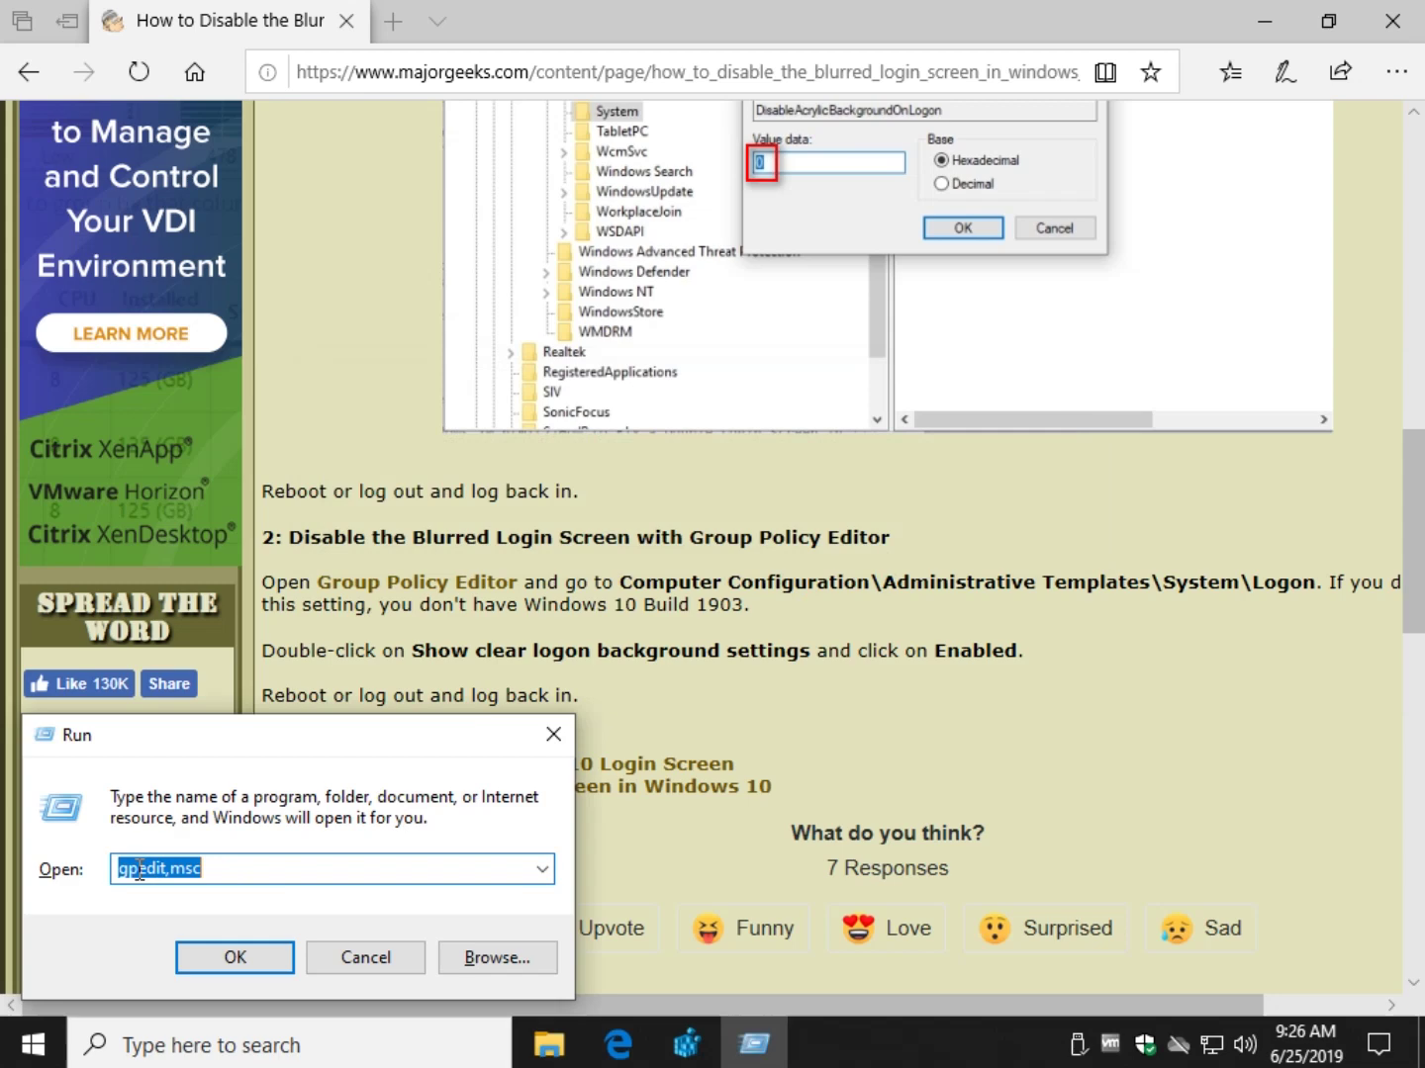
pyautogui.click(178, 878)
pyautogui.press('BackSpace')
pyautogui.write('.')
pyautogui.press('Return')
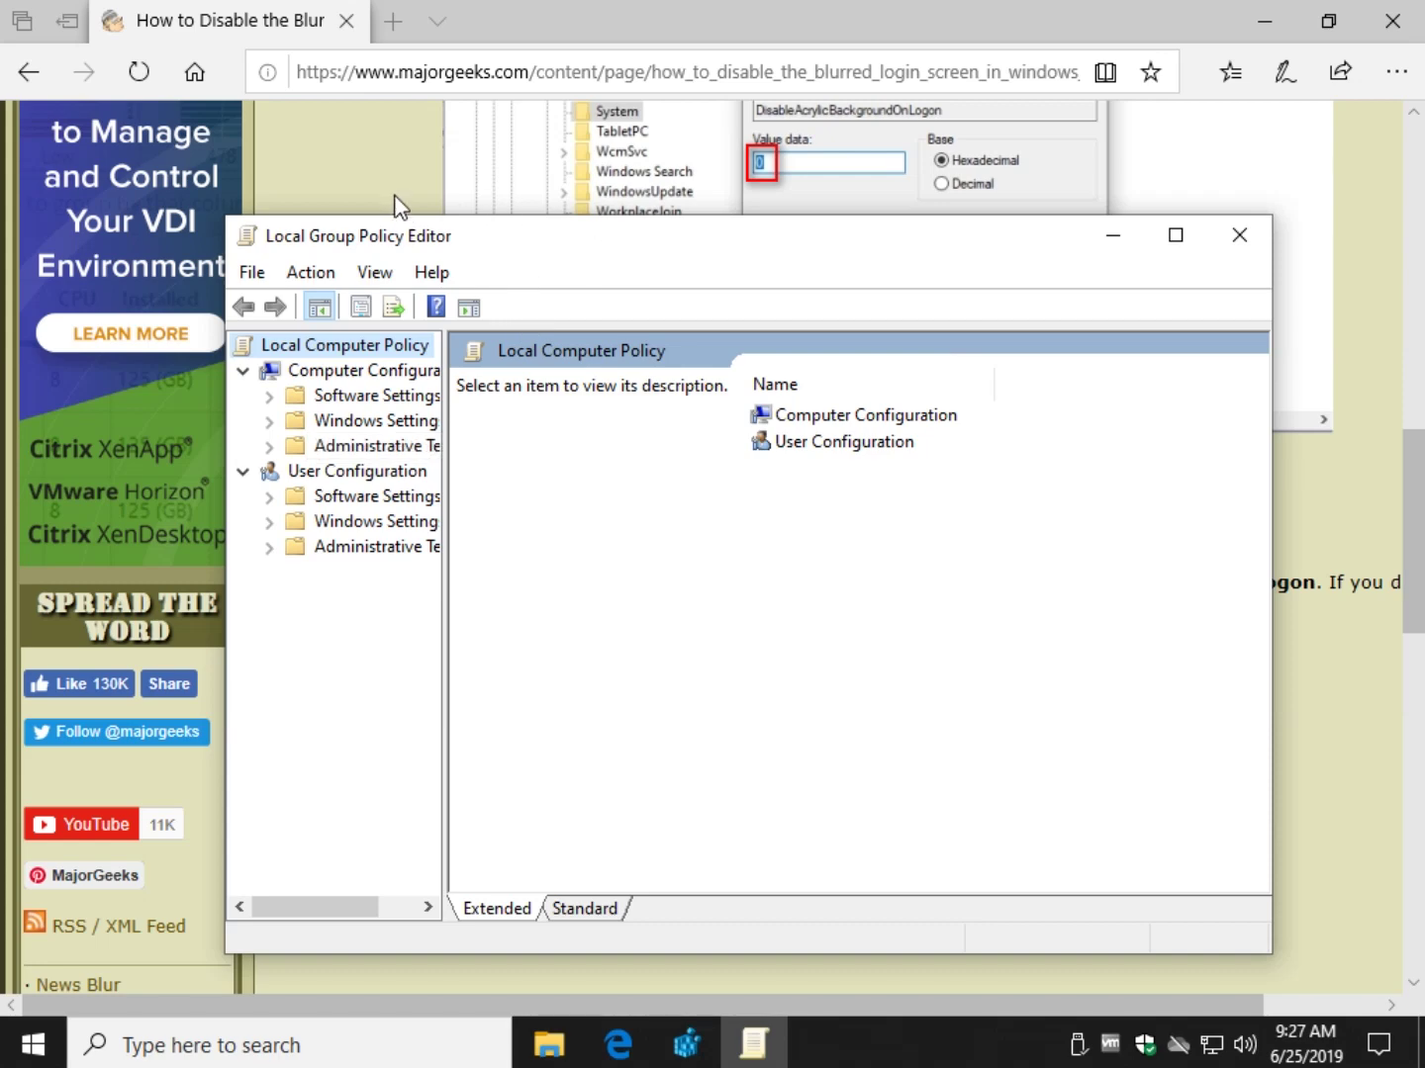
# - Close Registry Editor and bring Local Group Policy Editor to the front
pyautogui.click(399, 205)
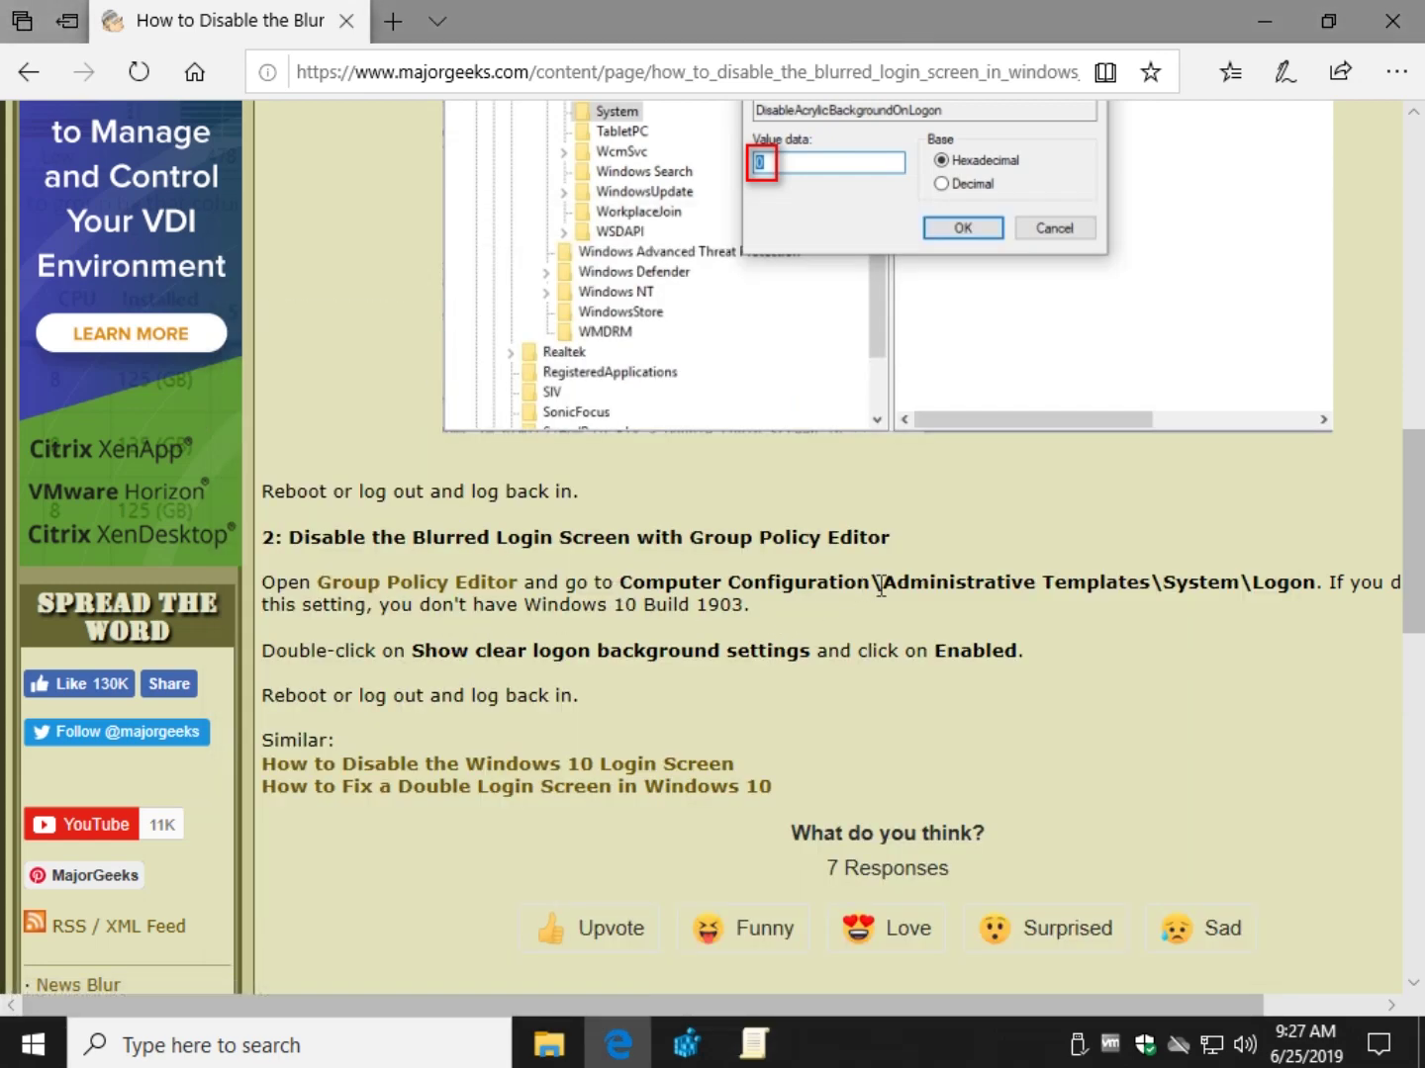
pyautogui.click(685, 1044)
pyautogui.click(1298, 168)
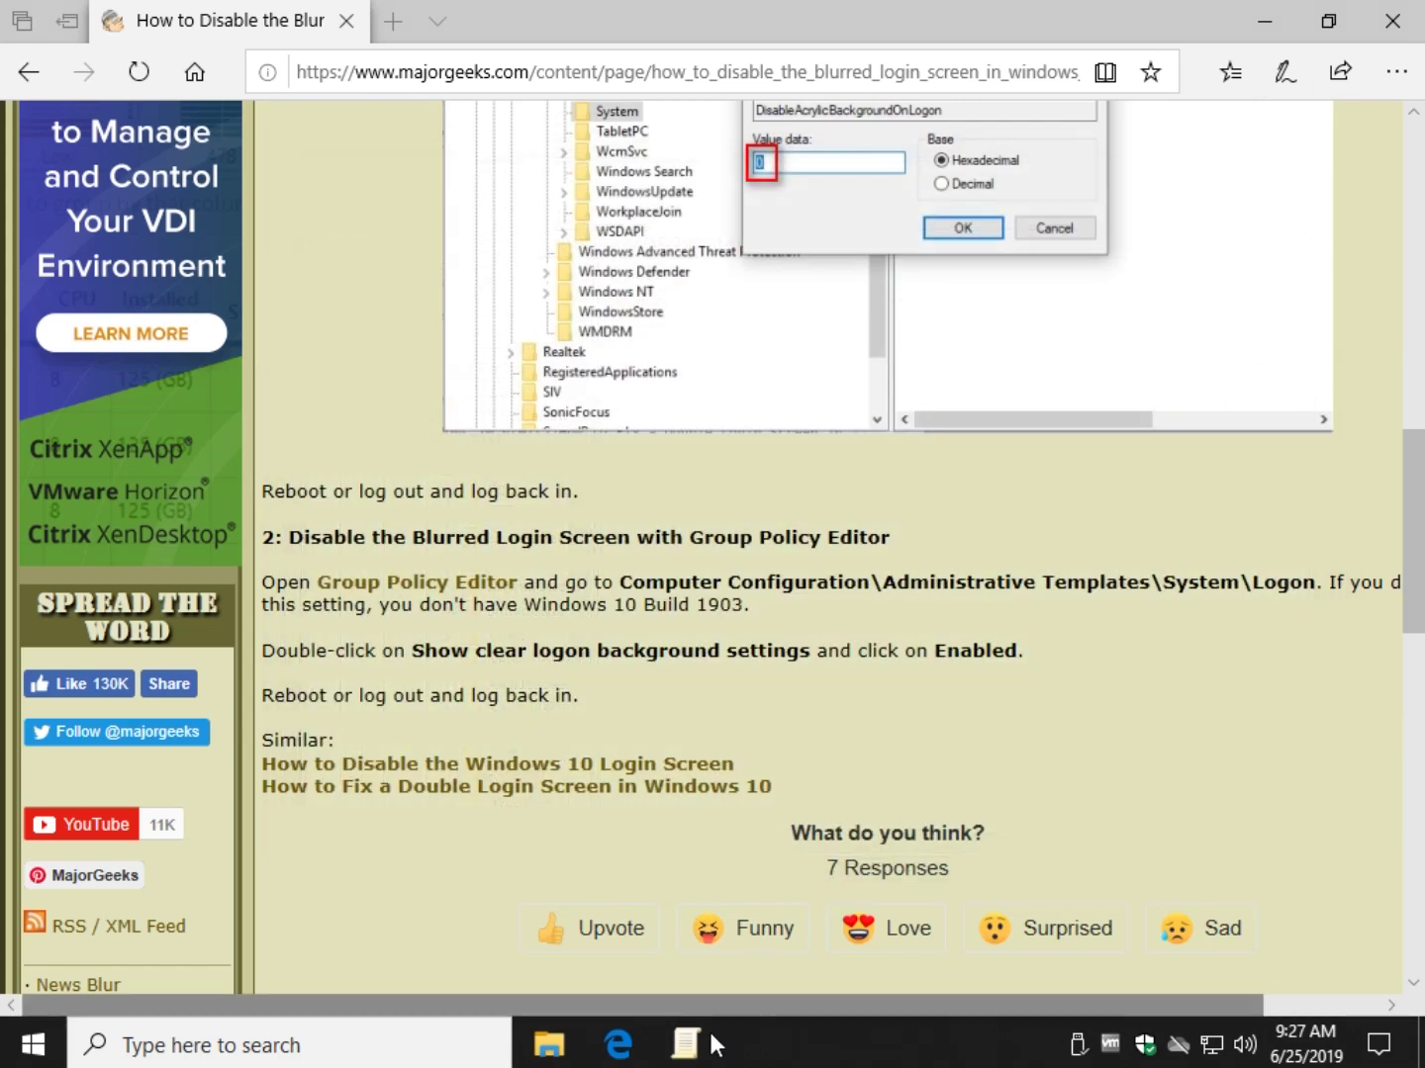
pyautogui.click(683, 1043)
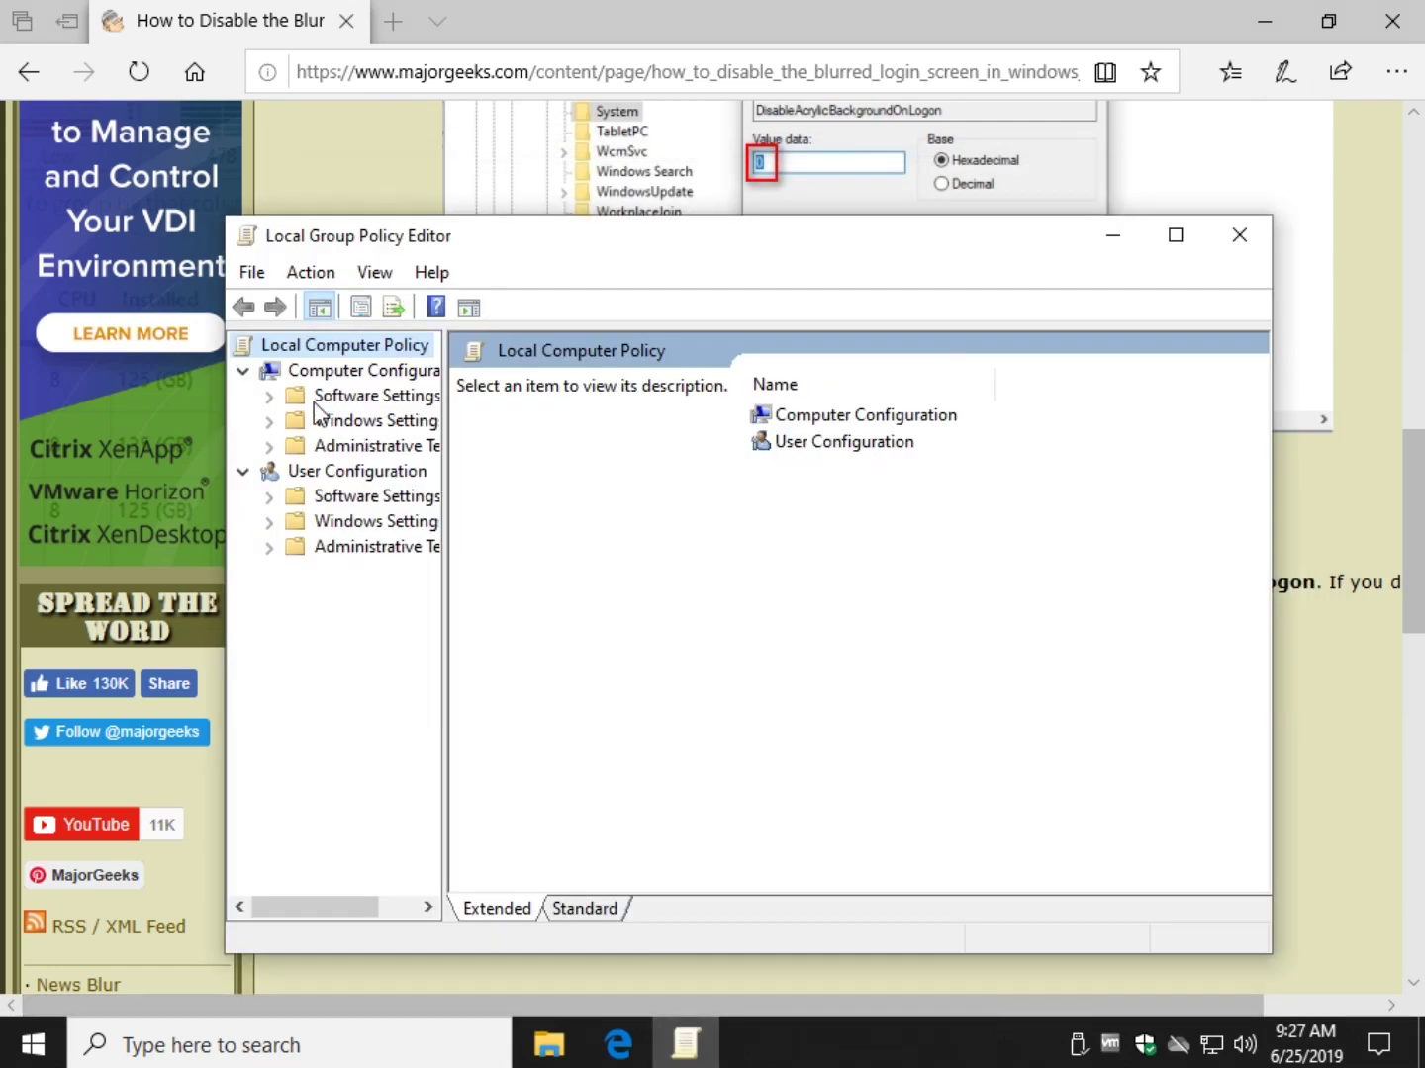
# - Expand Administrative Templates > System and select the Logon policy folder
pyautogui.click(268, 446)
pyautogui.moveTo(653, 249)
pyautogui.mouseDown()
pyautogui.moveTo(598, 206)
pyautogui.moveTo(599, 166)
pyautogui.mouseUp()
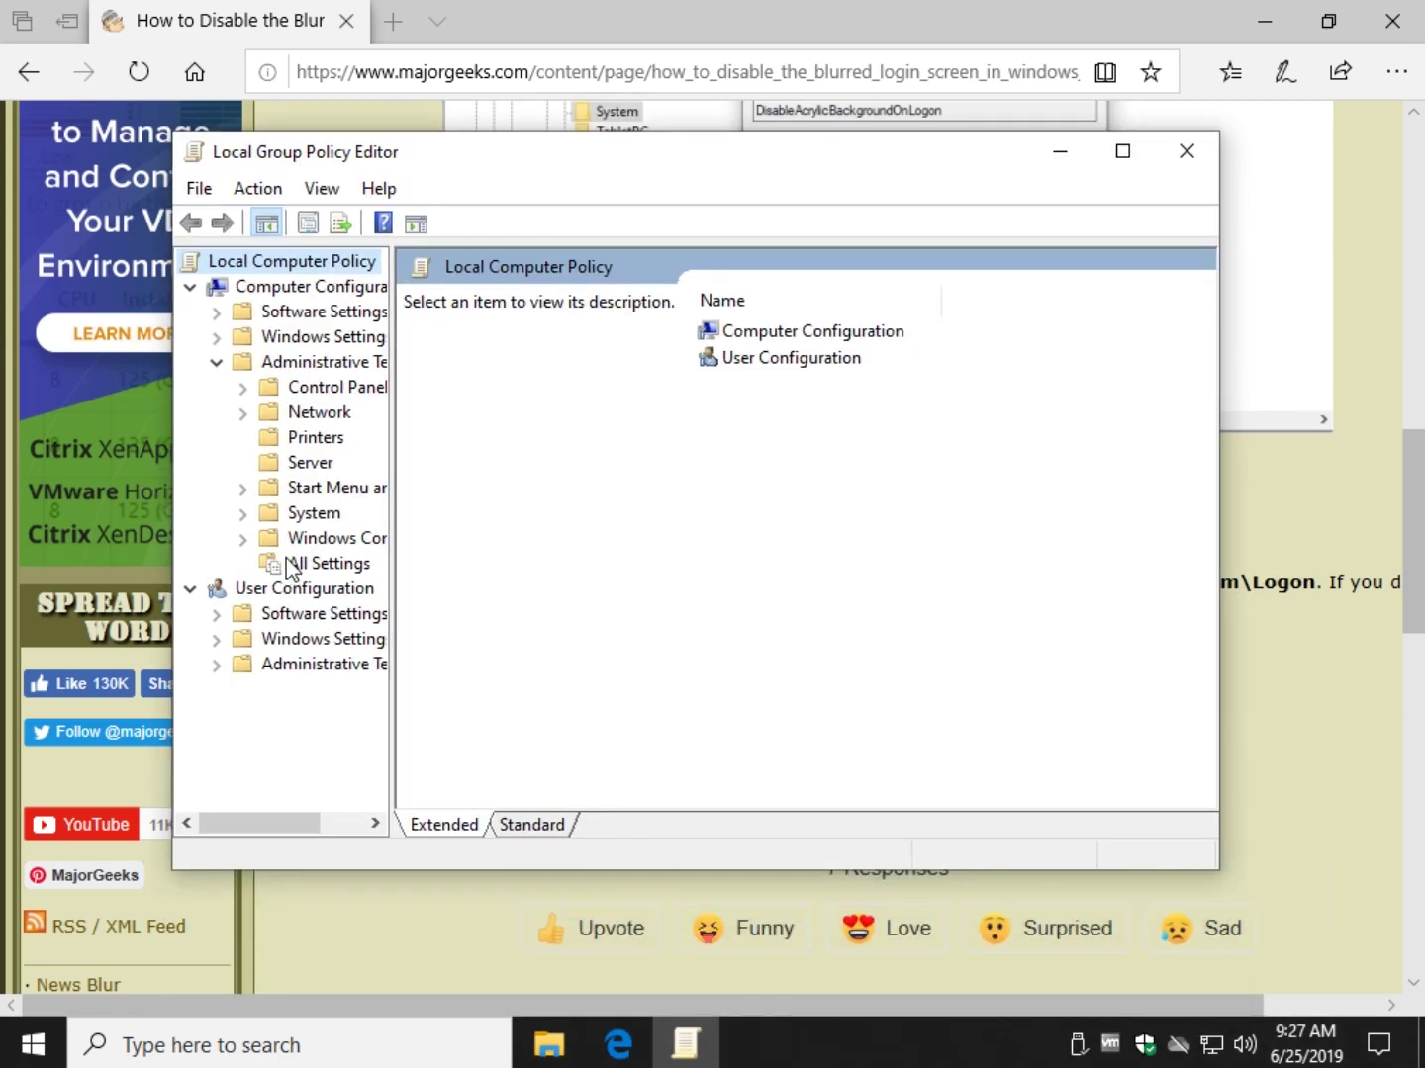
pyautogui.click(242, 514)
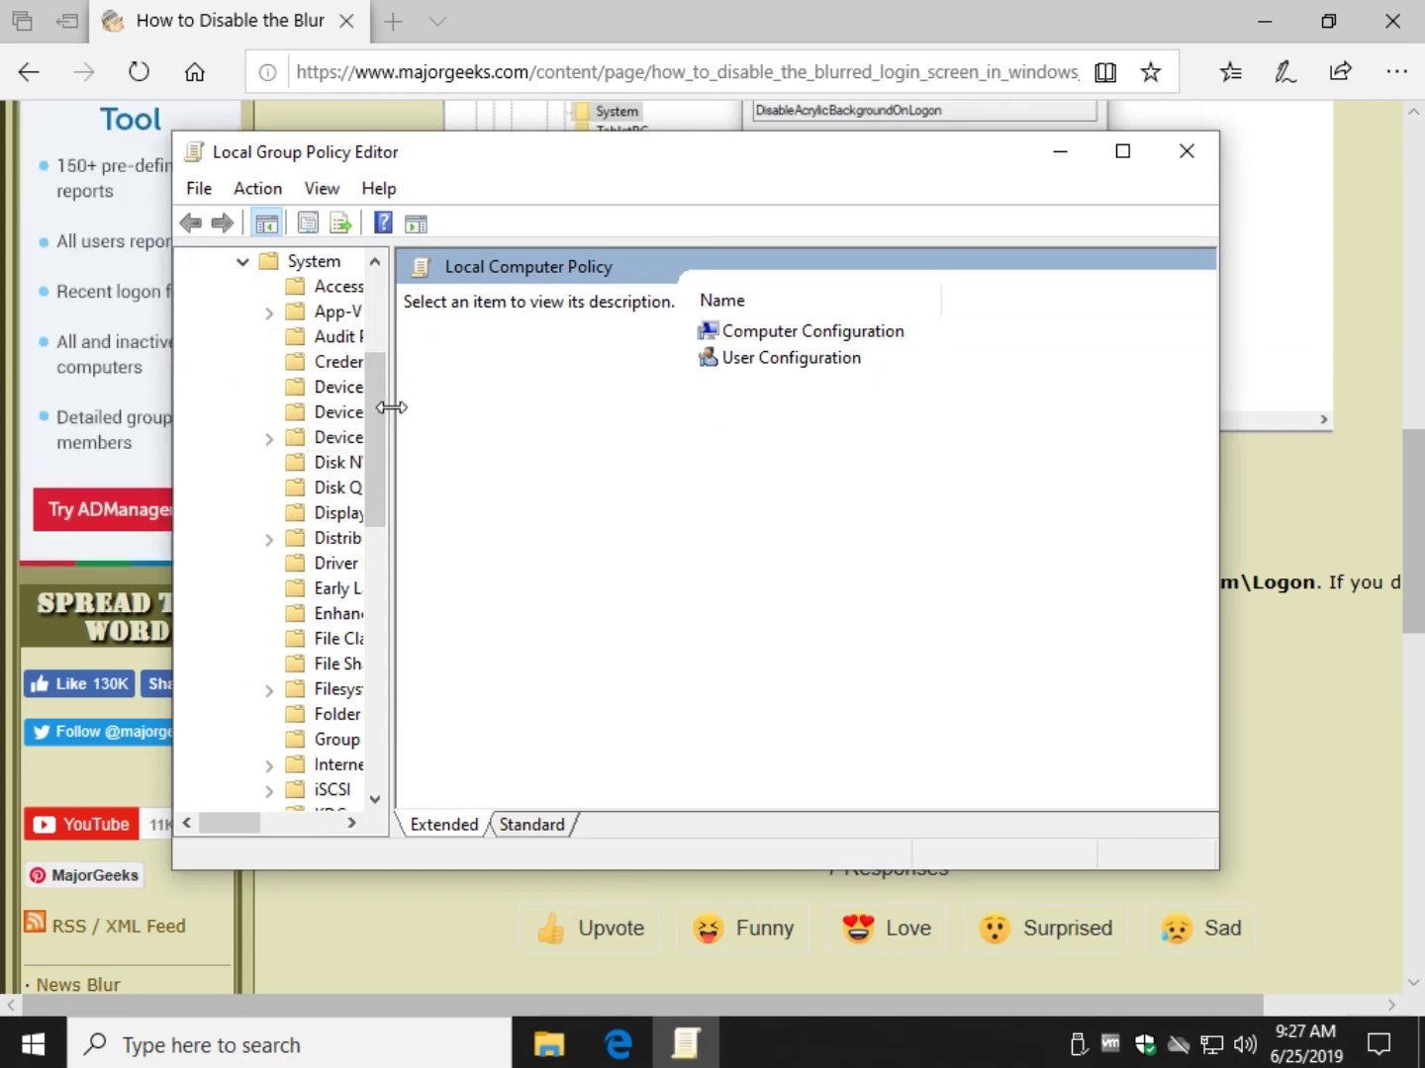
pyautogui.moveTo(392, 408); pyautogui.dragTo(604, 410)
pyautogui.scroll(-1, 366, 611)
pyautogui.scroll(-3, 360, 610)
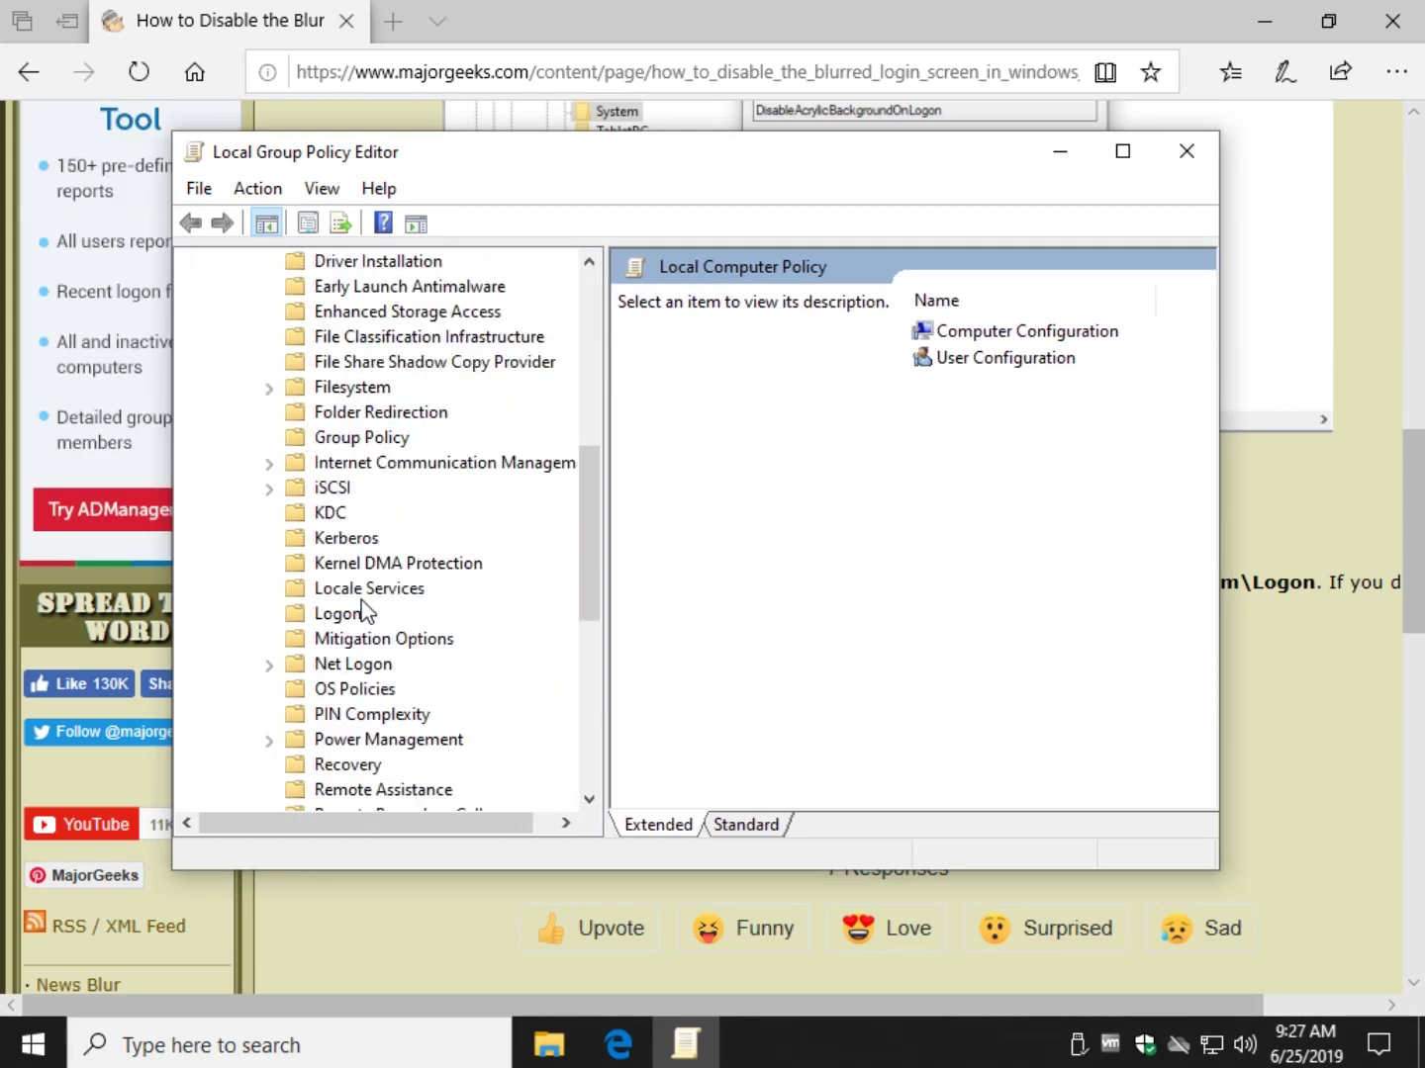
pyautogui.scroll(-1, 367, 611)
pyautogui.scroll(-1, 358, 522)
pyautogui.click(345, 465)
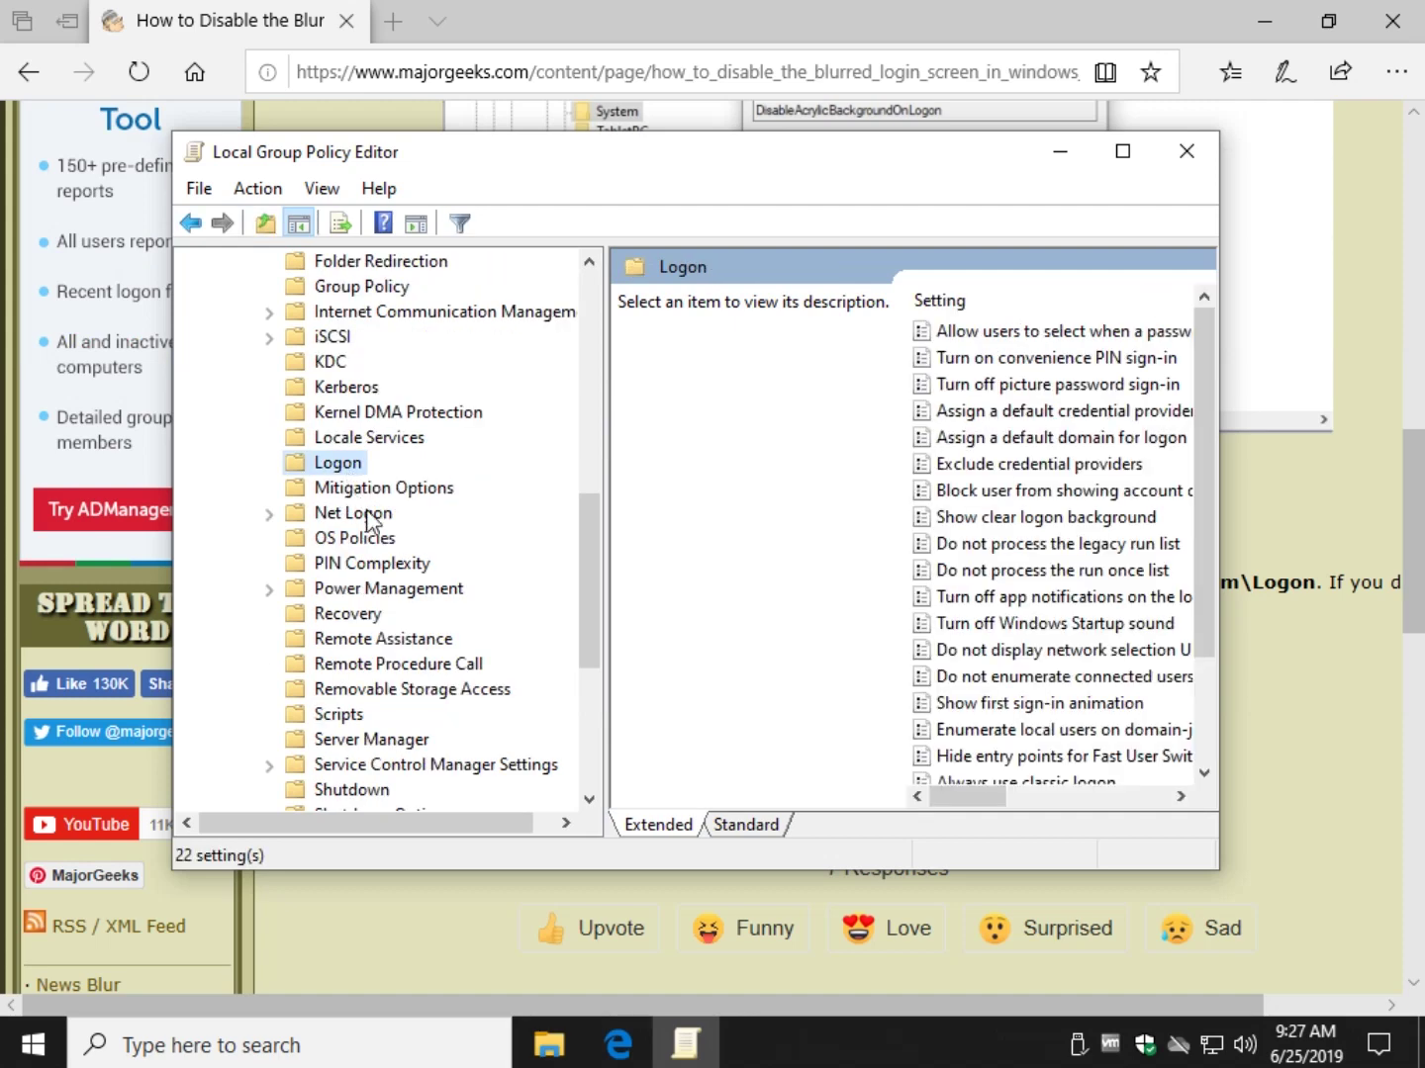
pyautogui.click(1258, 634)
pyautogui.scroll(-7, 1286, 593)
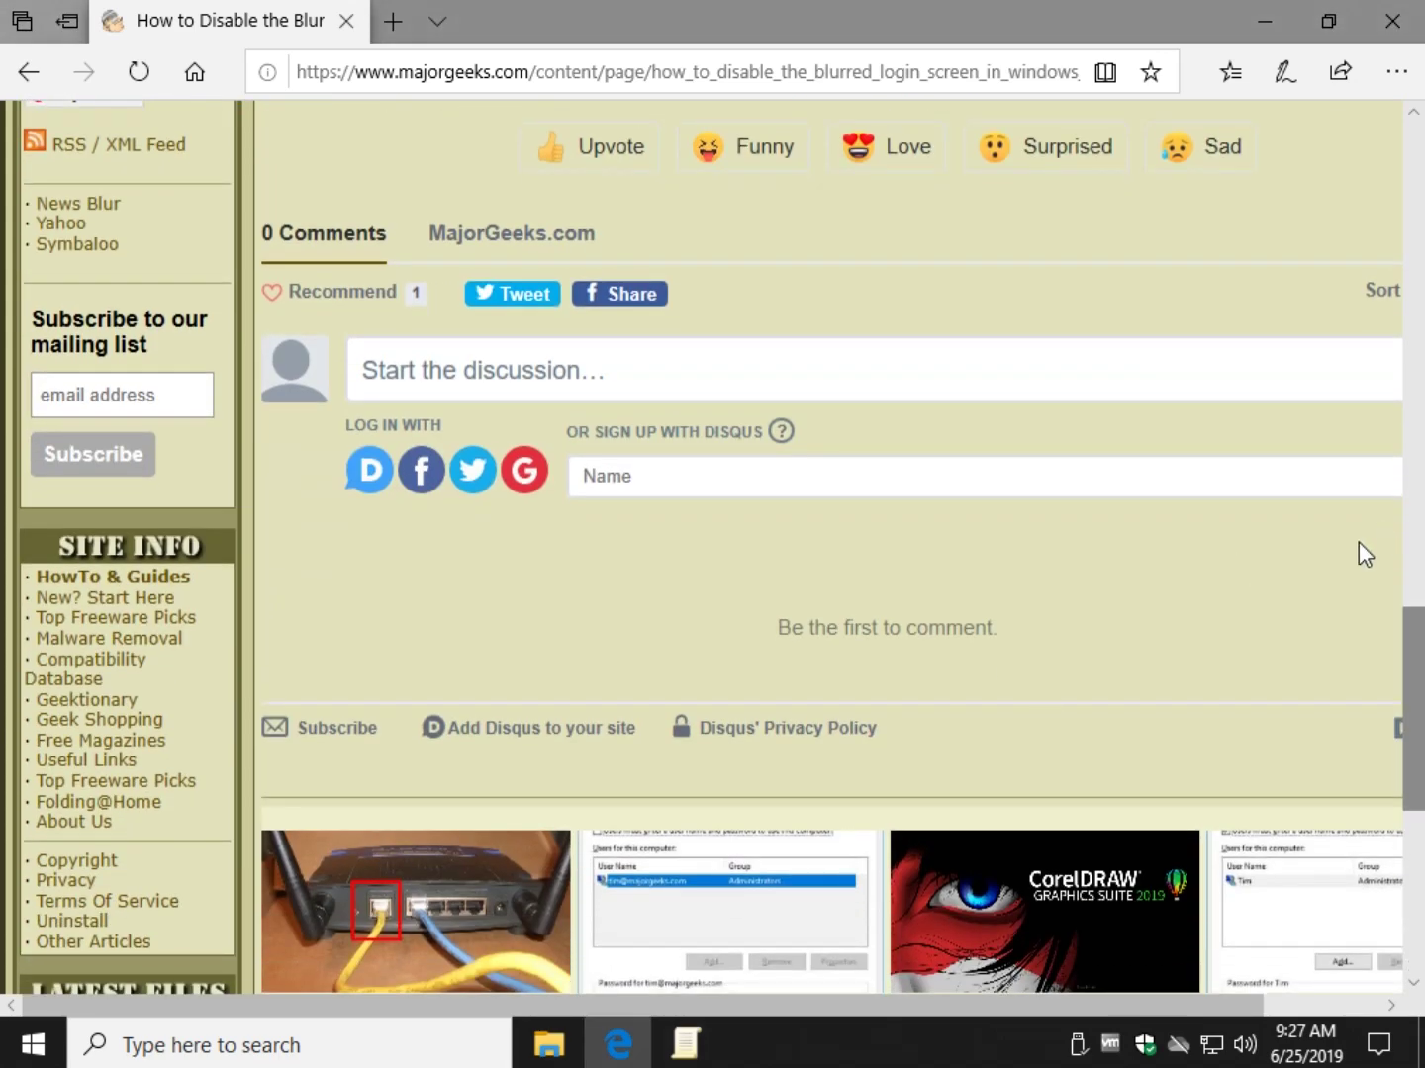
pyautogui.scroll(3, 1358, 553)
pyautogui.moveTo(367, 1007); pyautogui.dragTo(470, 1008)
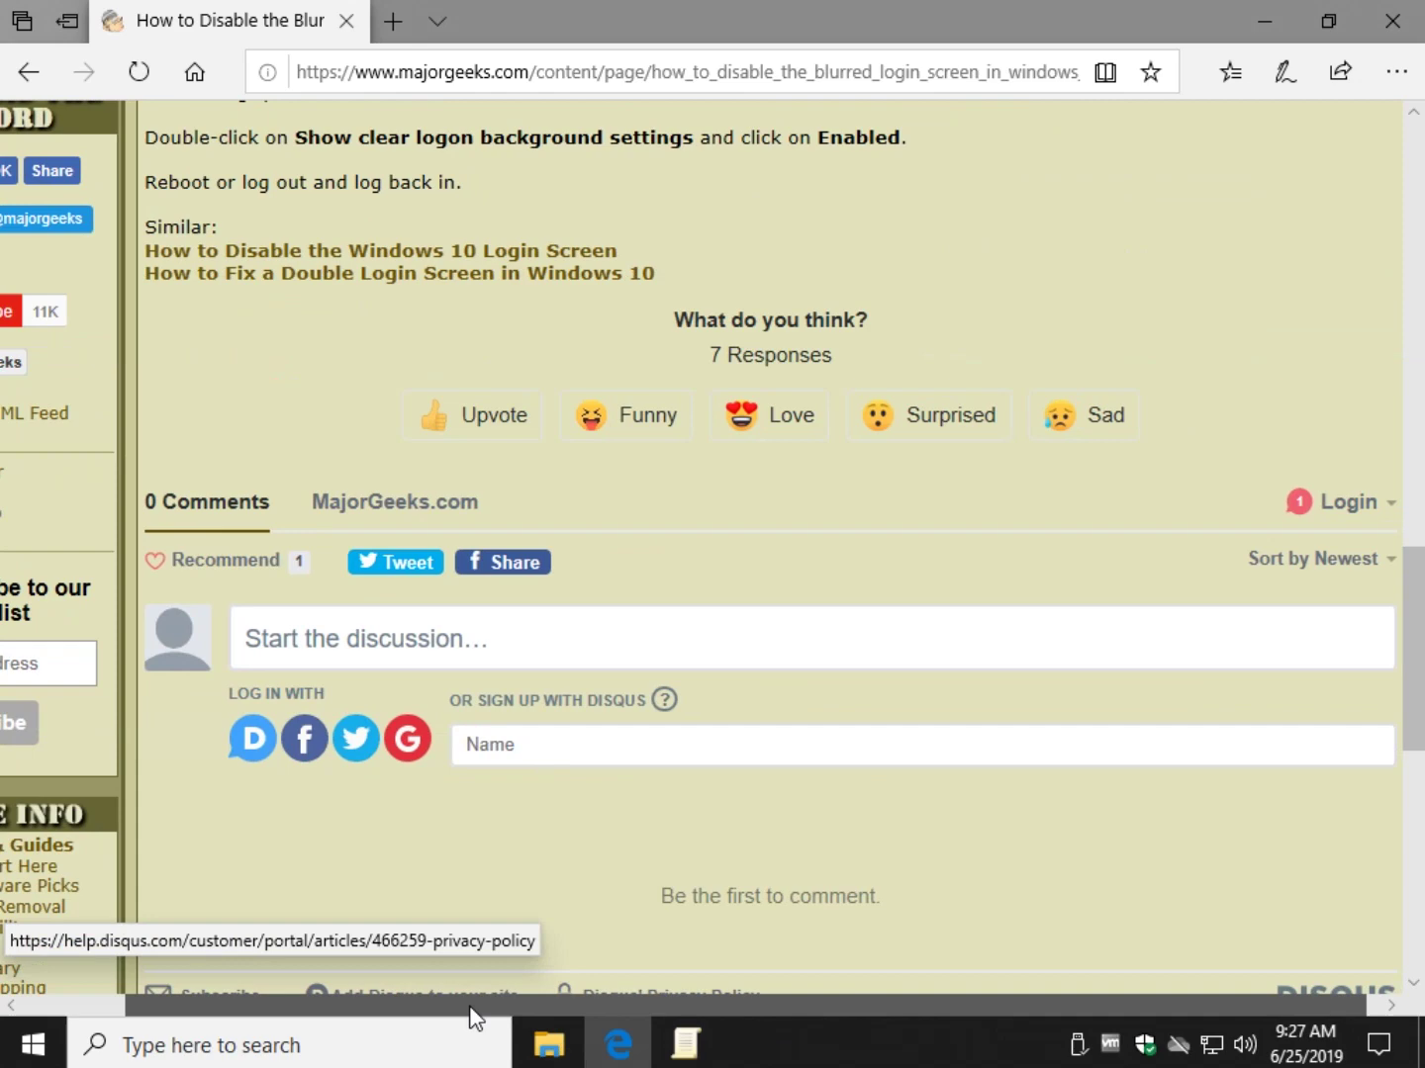
pyautogui.scroll(3, 454, 672)
pyautogui.scroll(2, 1182, 595)
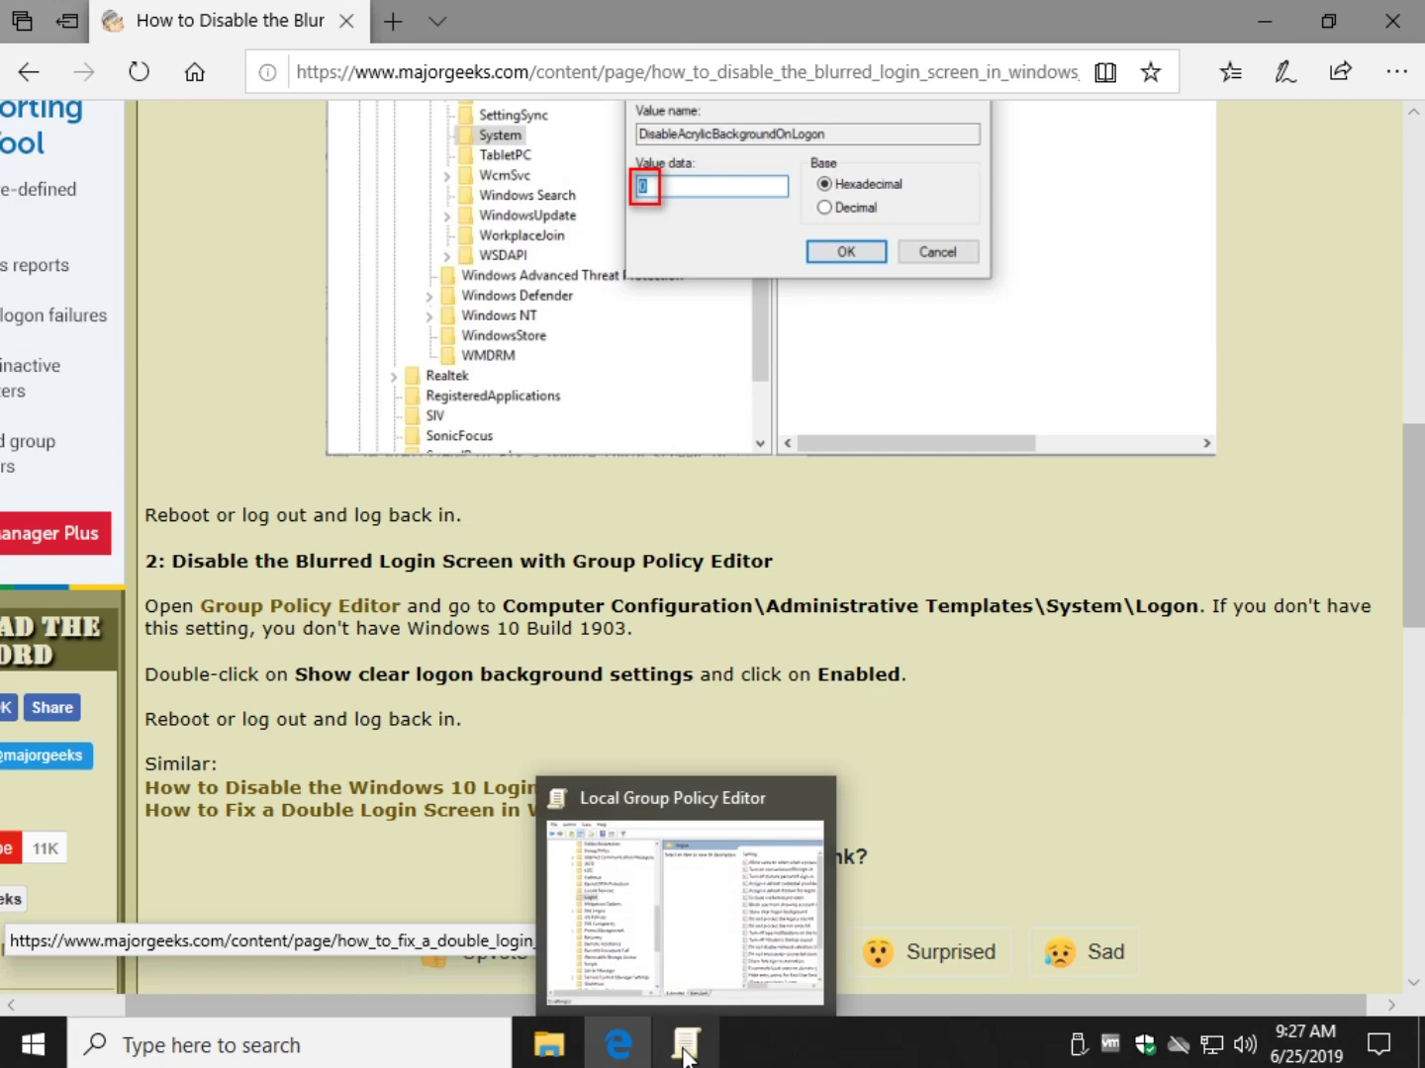
# - Sort the Logon policies by Setting name and select Show clear logon background to view its description
pyautogui.click(686, 1044)
pyautogui.moveTo(1221, 384); pyautogui.dragTo(1386, 385)
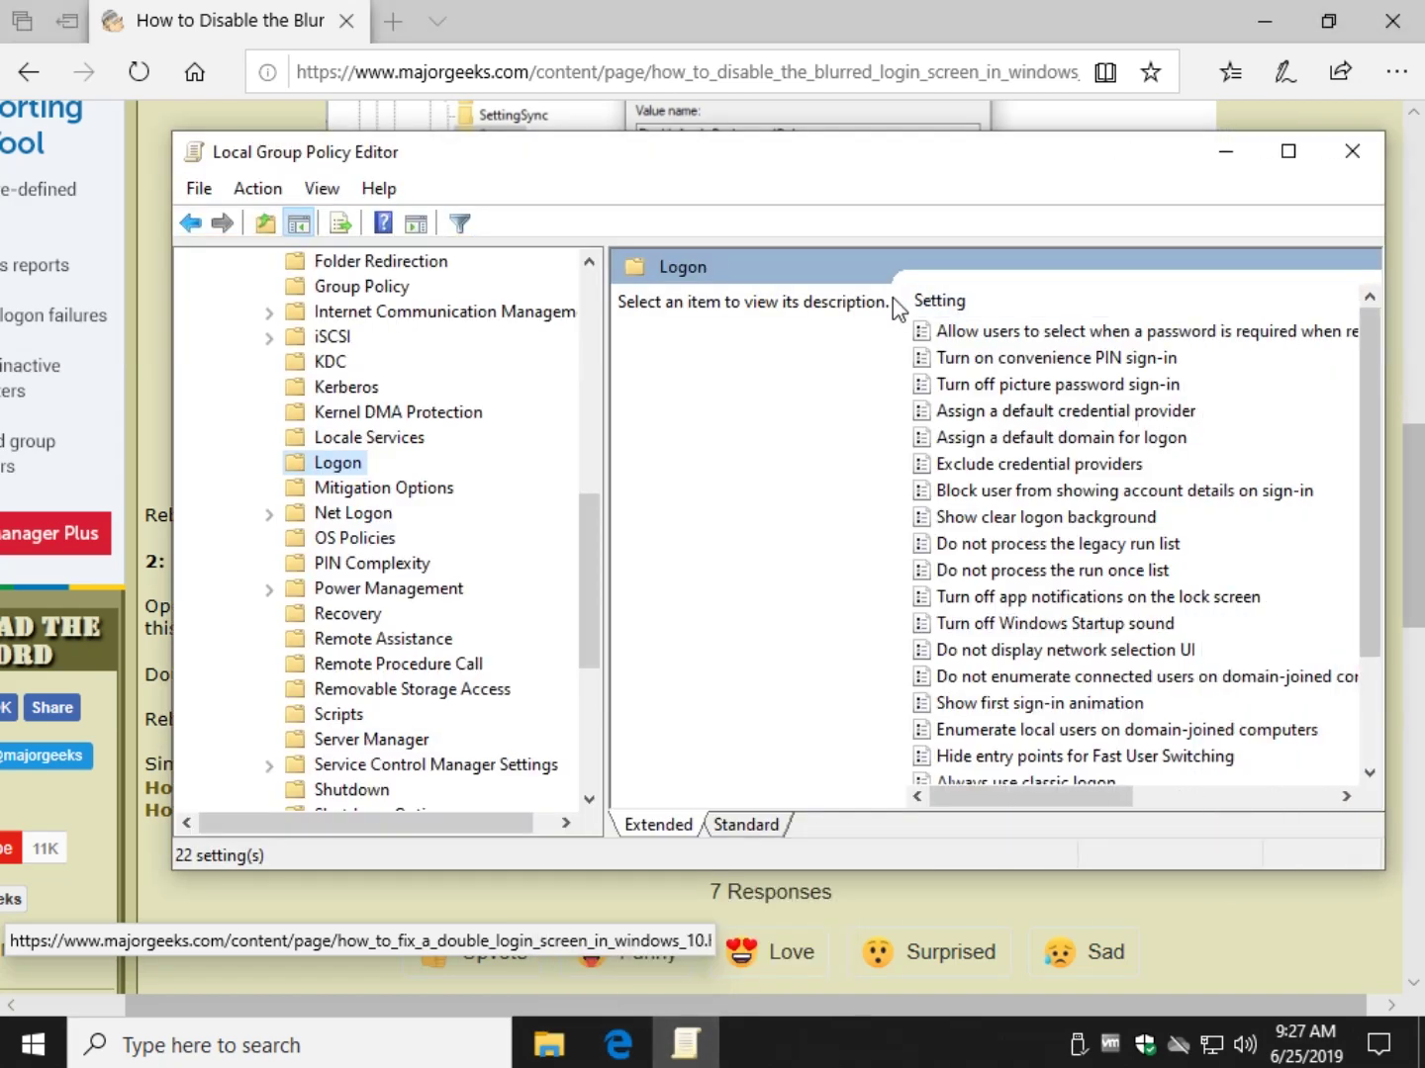
pyautogui.click(989, 301)
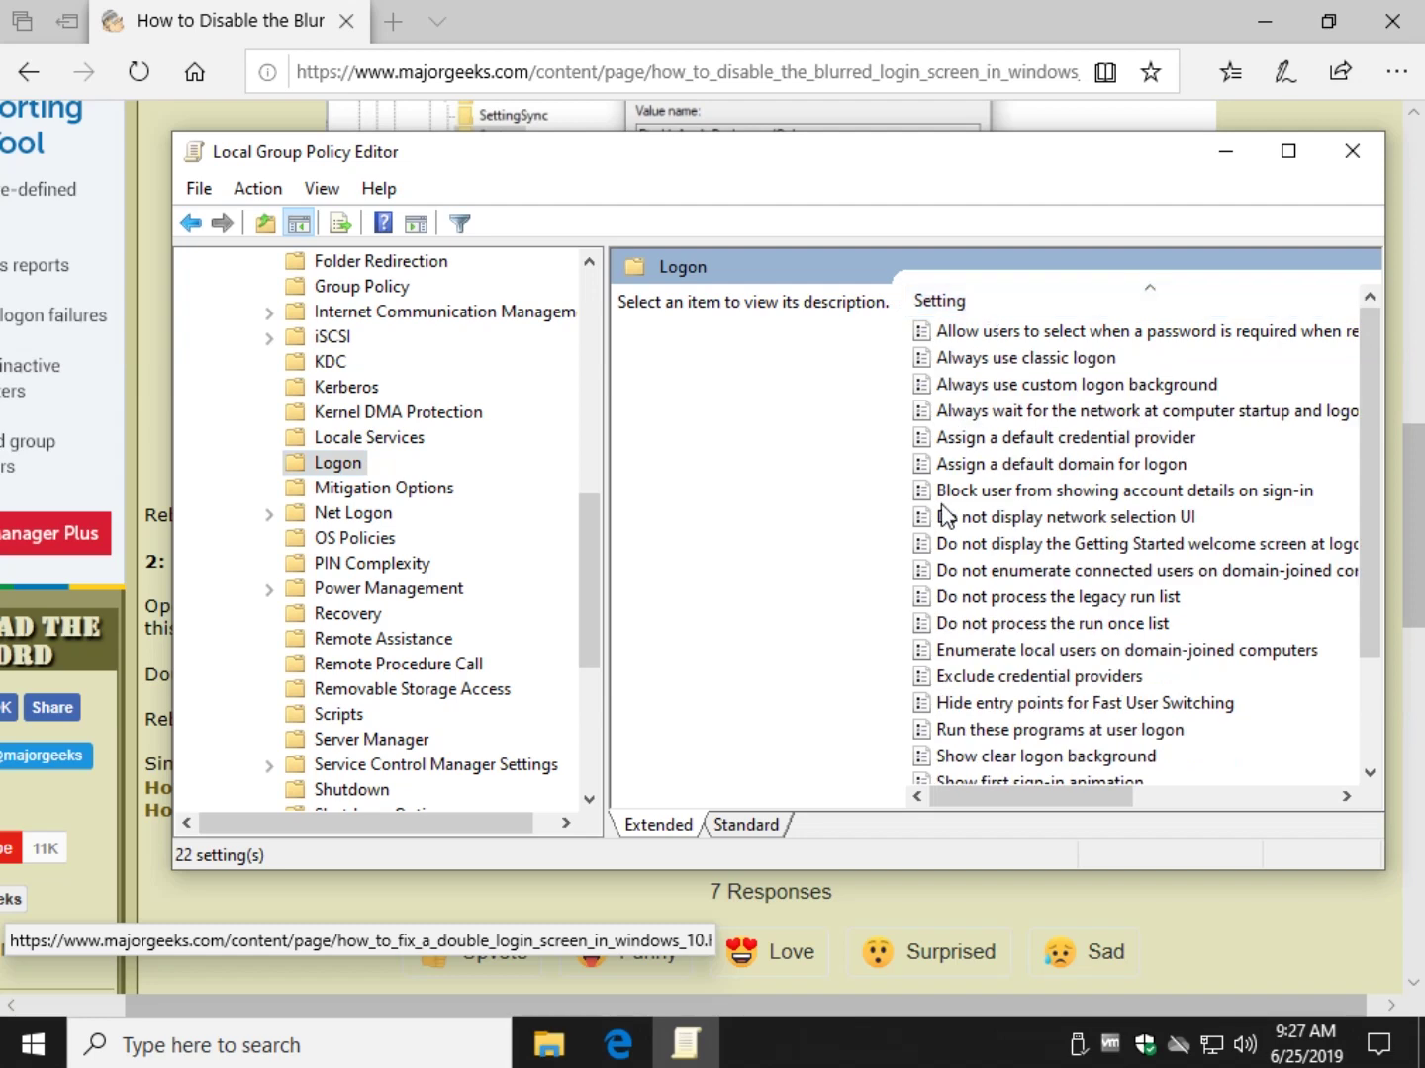
pyautogui.scroll(-2, 968, 545)
pyautogui.click(1004, 627)
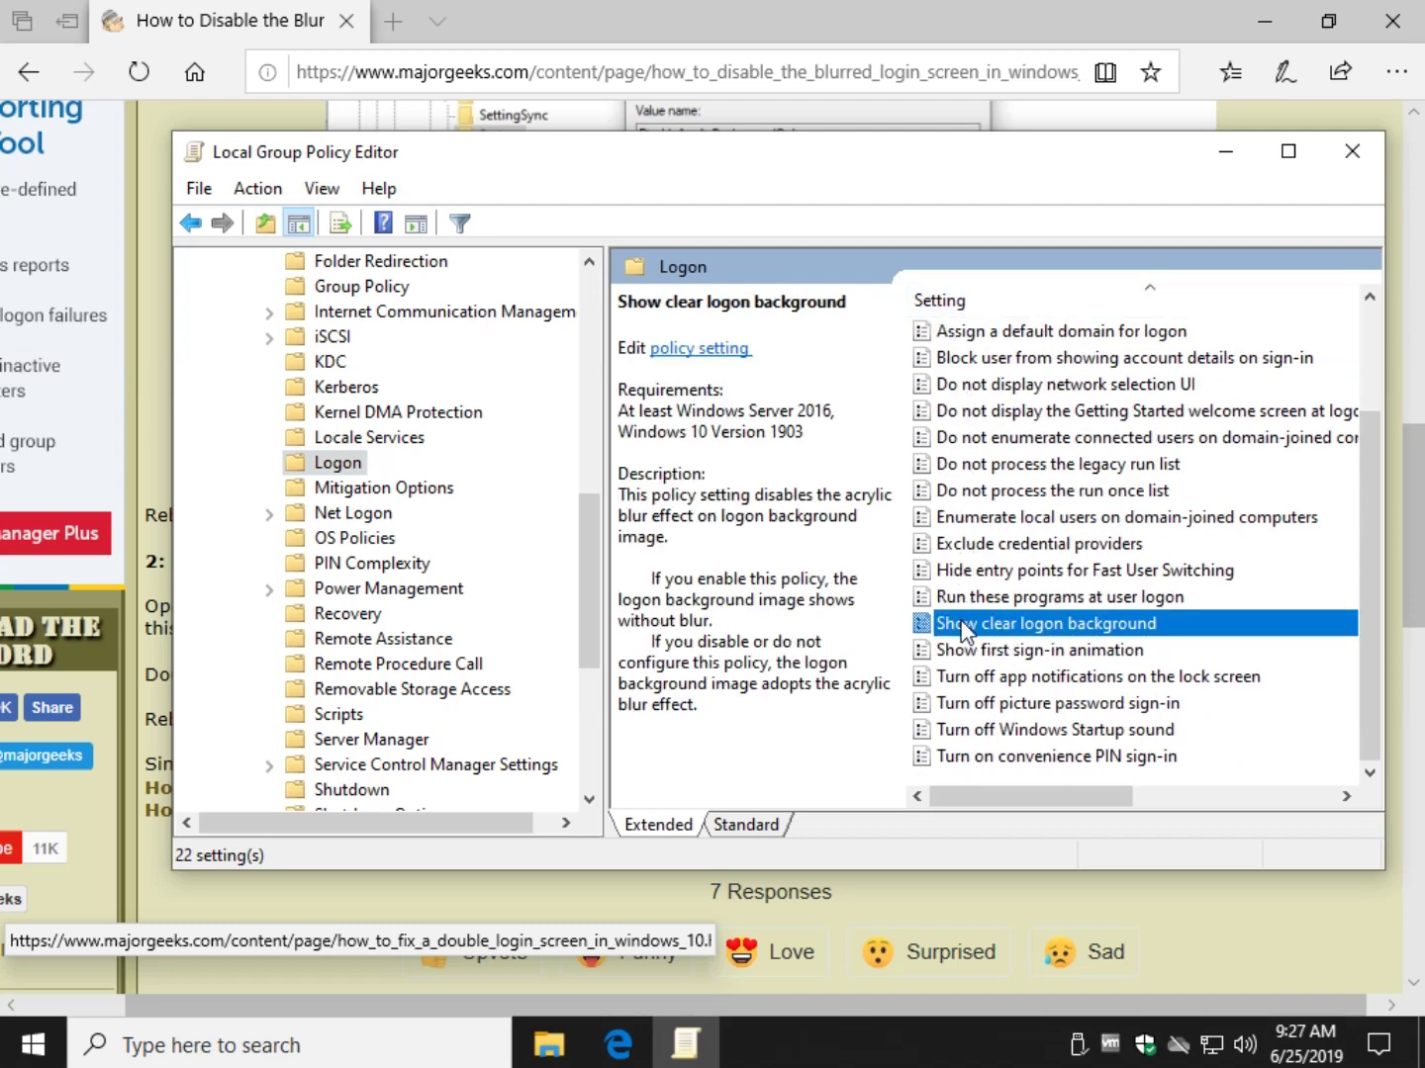
# - Set Show clear logon background to Enabled, apply it, and return to the MajorGeeks article
pyautogui.doubleClick(963, 632)
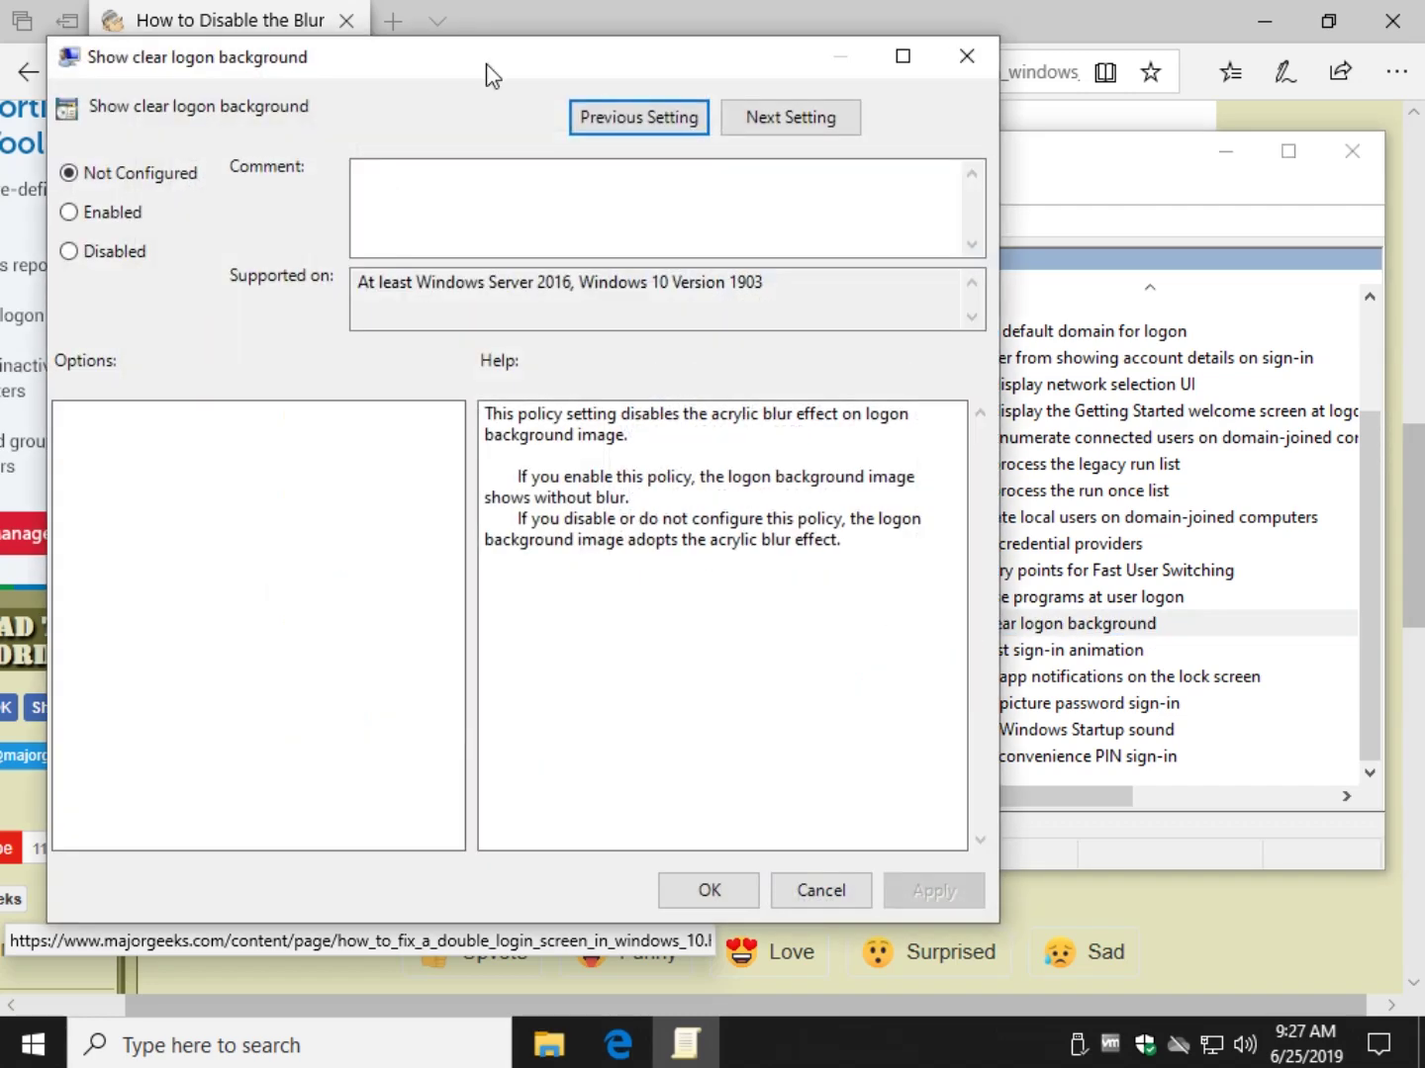
pyautogui.moveTo(527, 56); pyautogui.dragTo(789, 78)
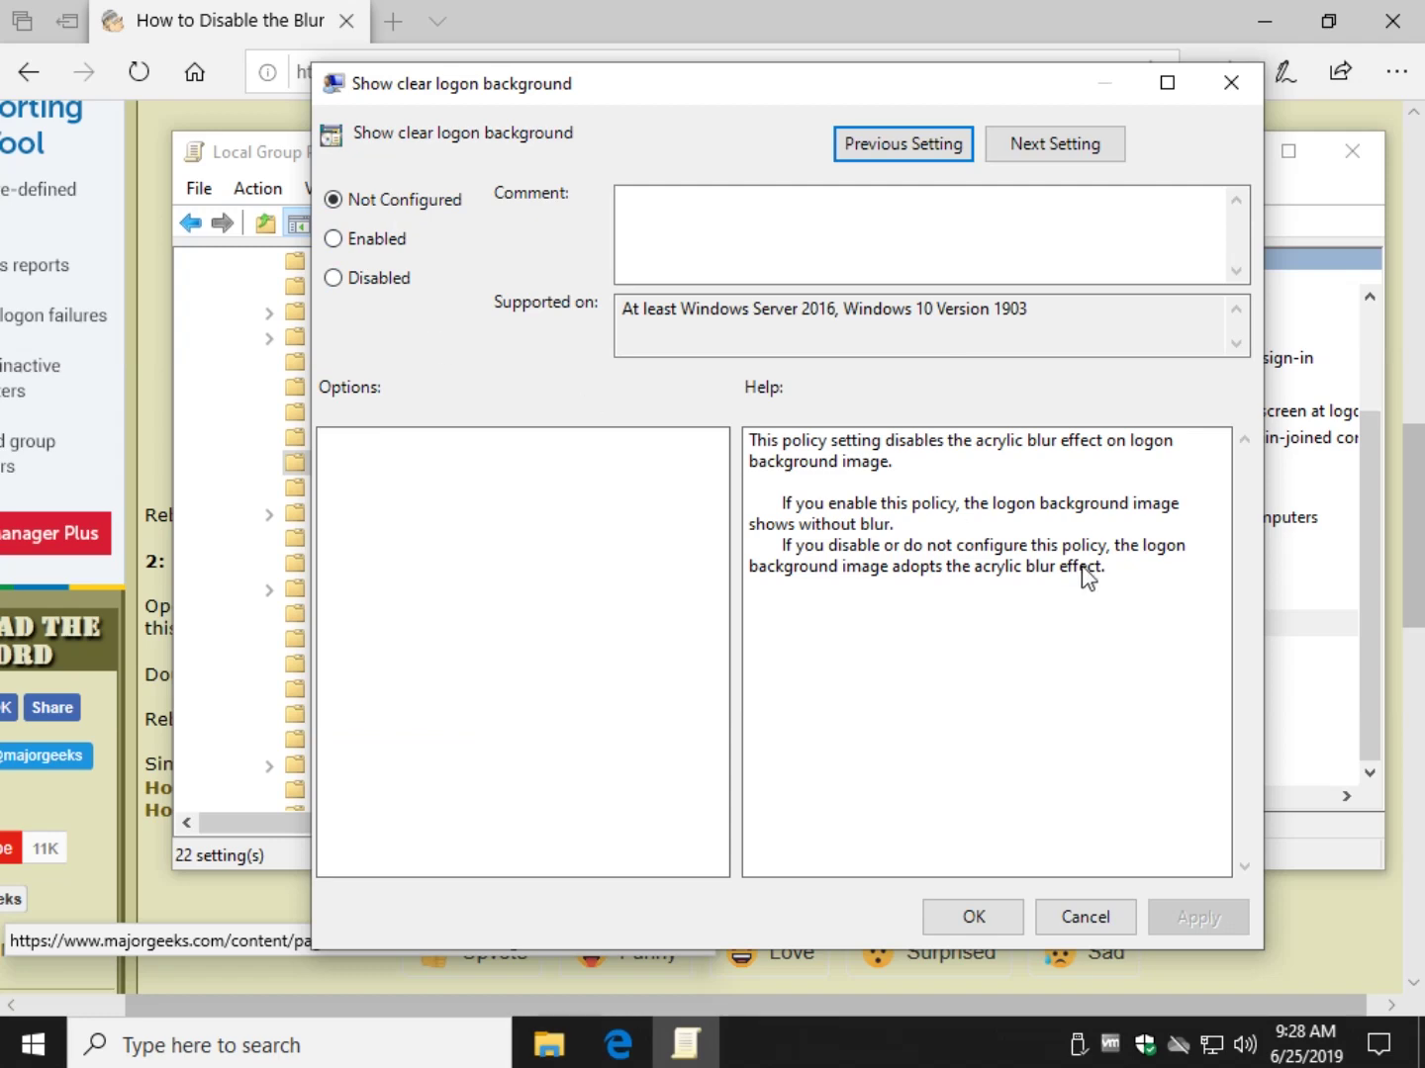
pyautogui.click(374, 238)
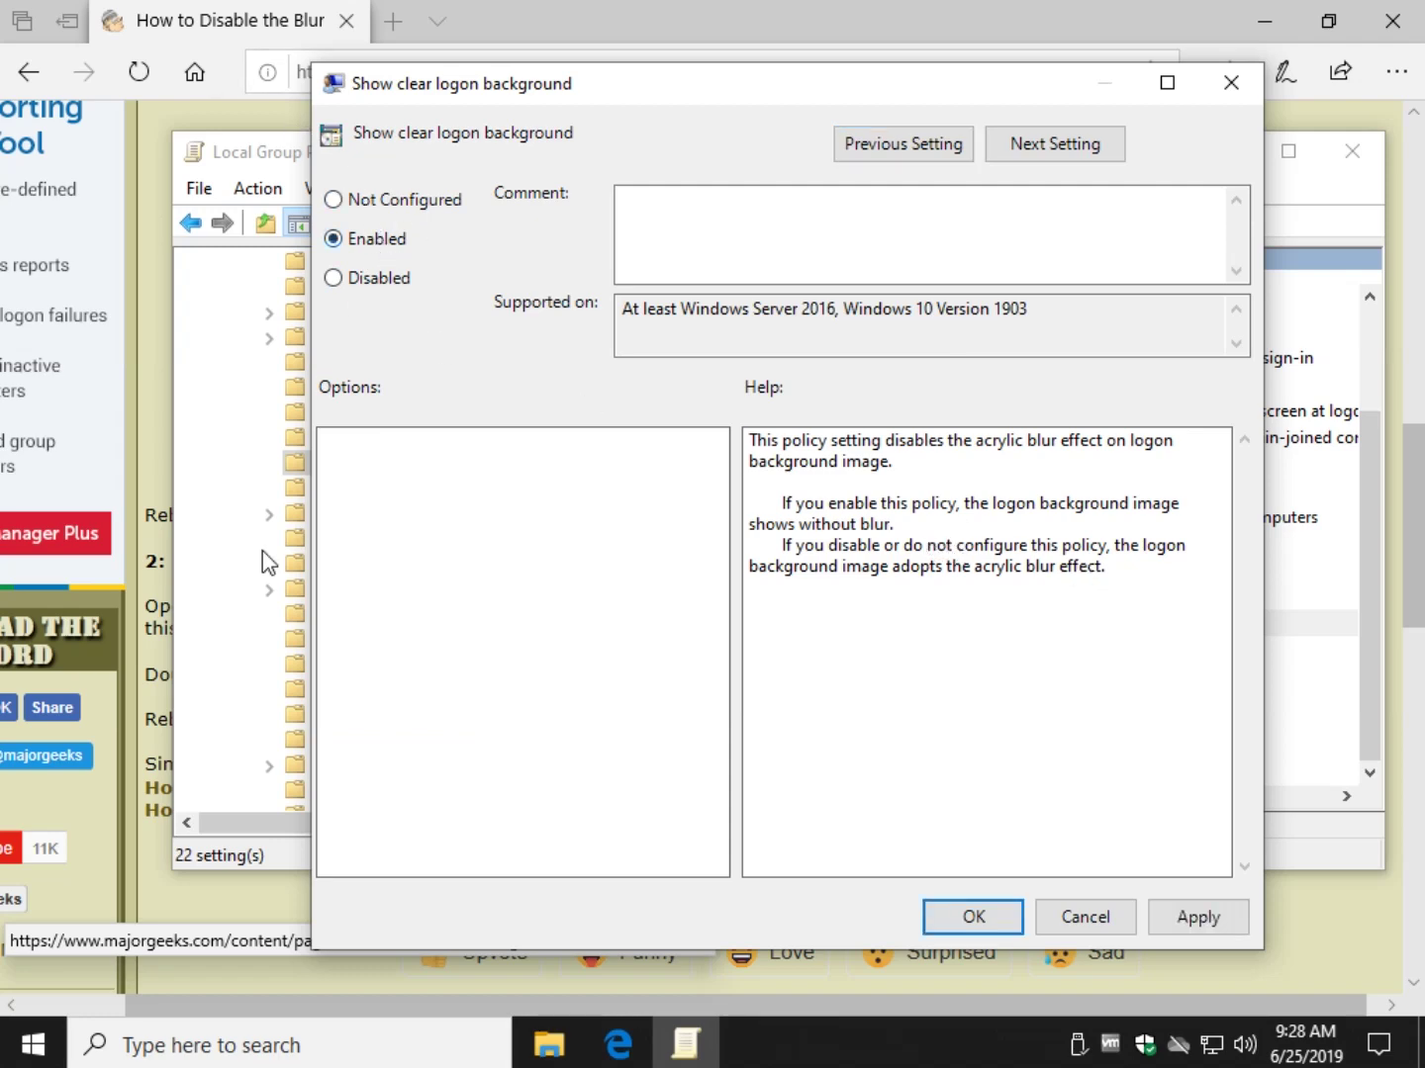
pyautogui.click(1184, 916)
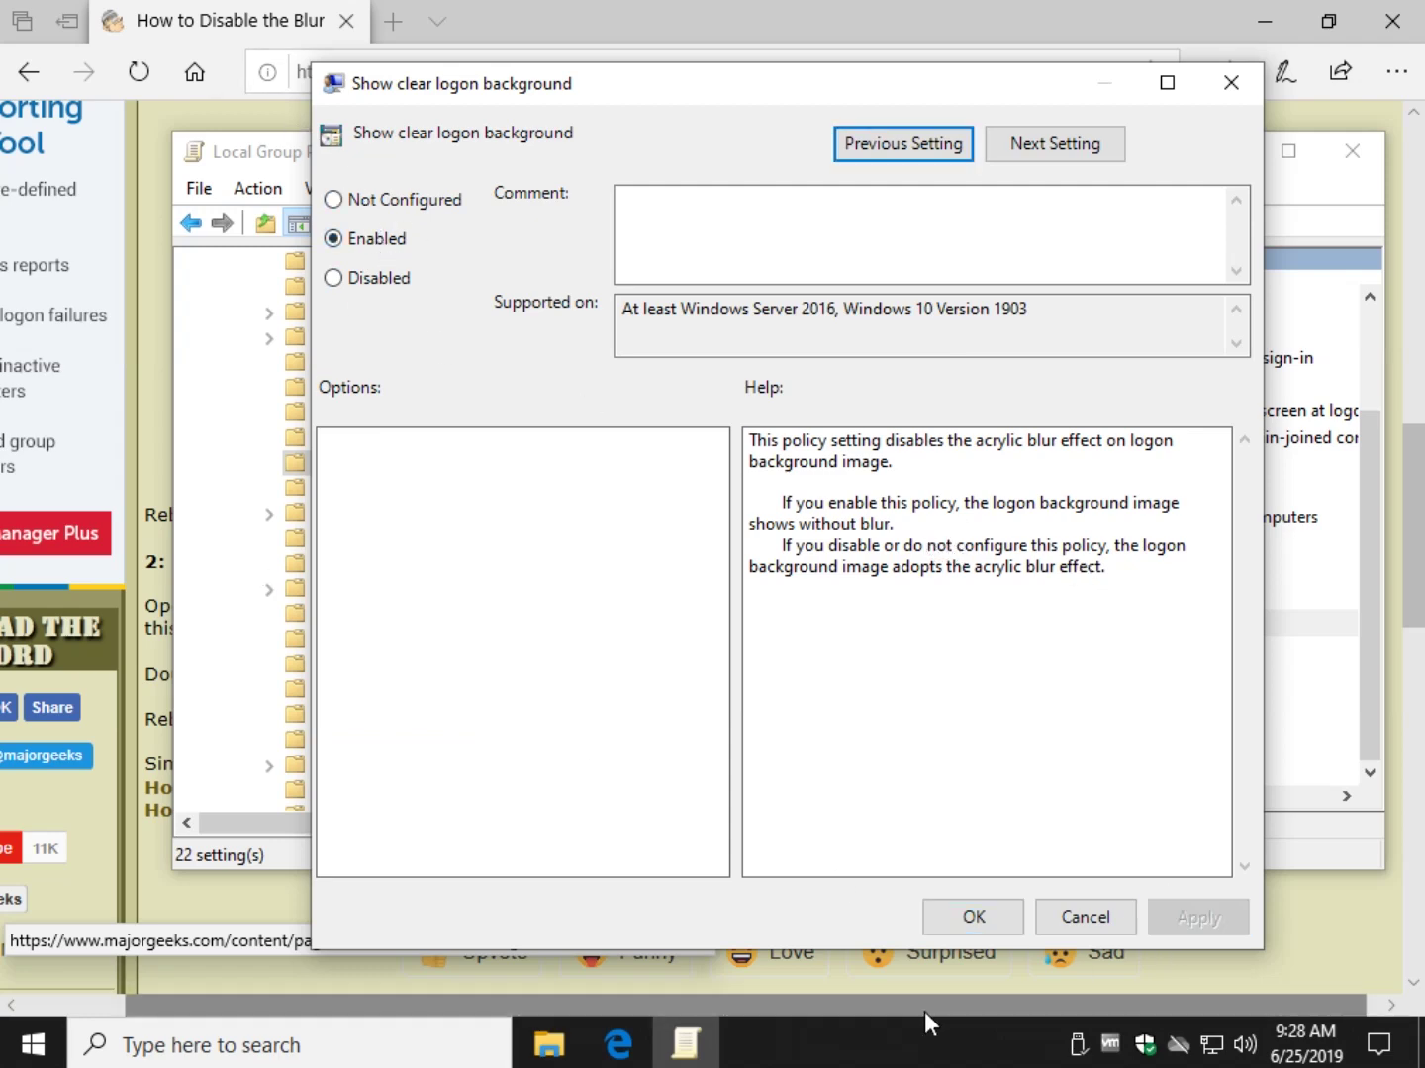
pyautogui.click(989, 930)
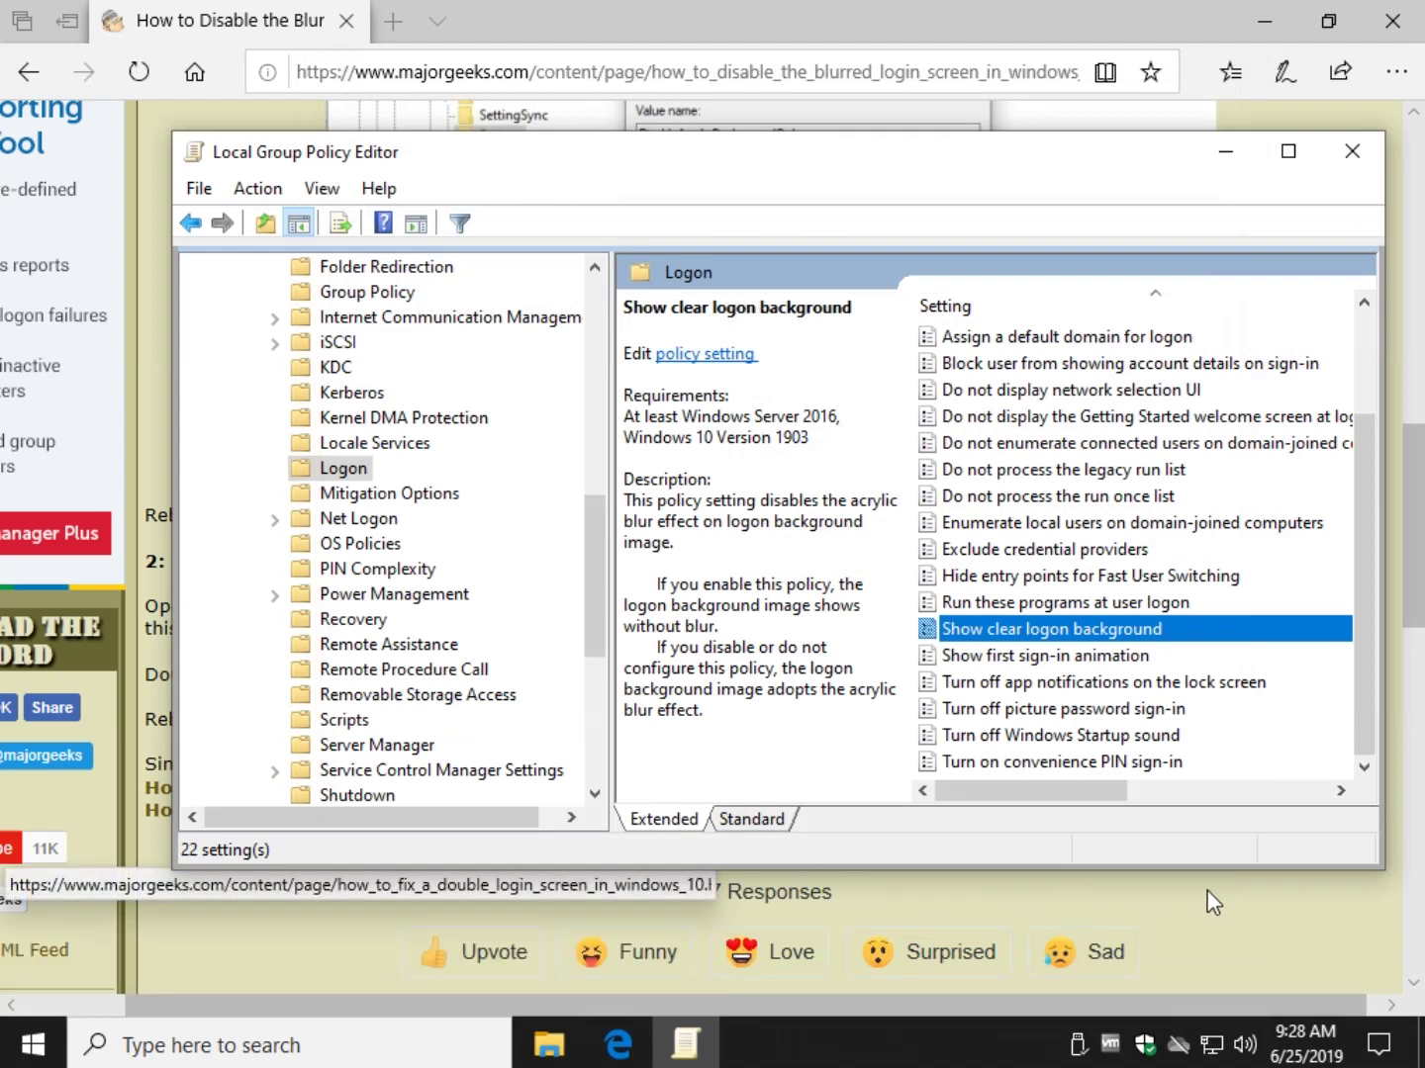
pyautogui.click(1058, 824)
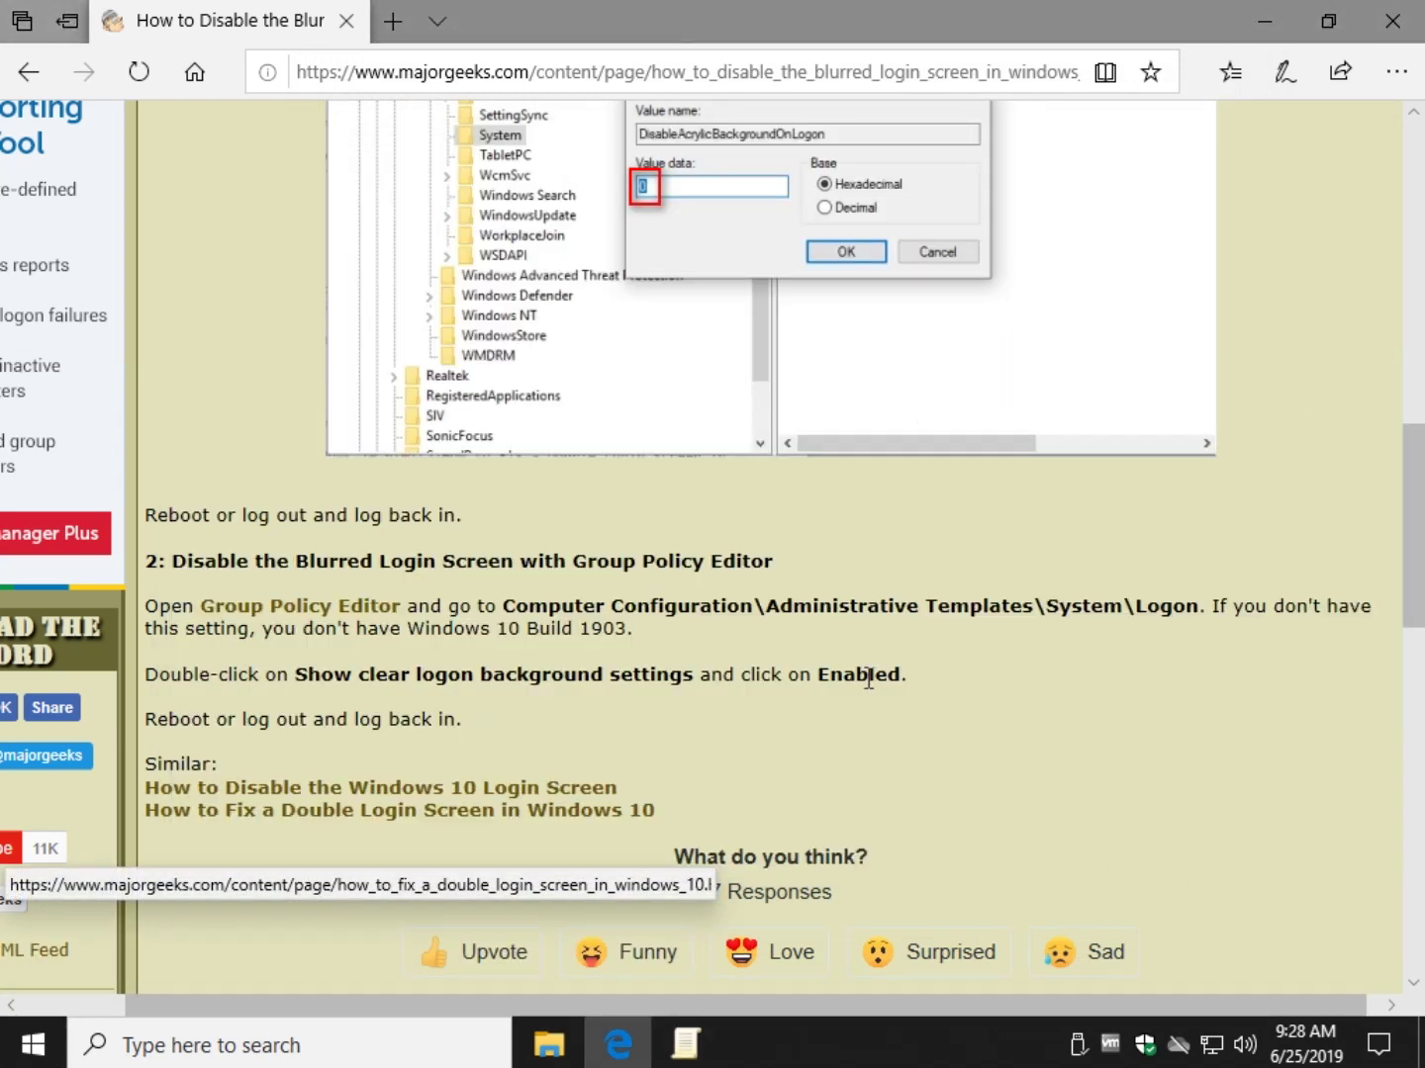
pyautogui.scroll(2, 911, 645)
pyautogui.scroll(2, 816, 812)
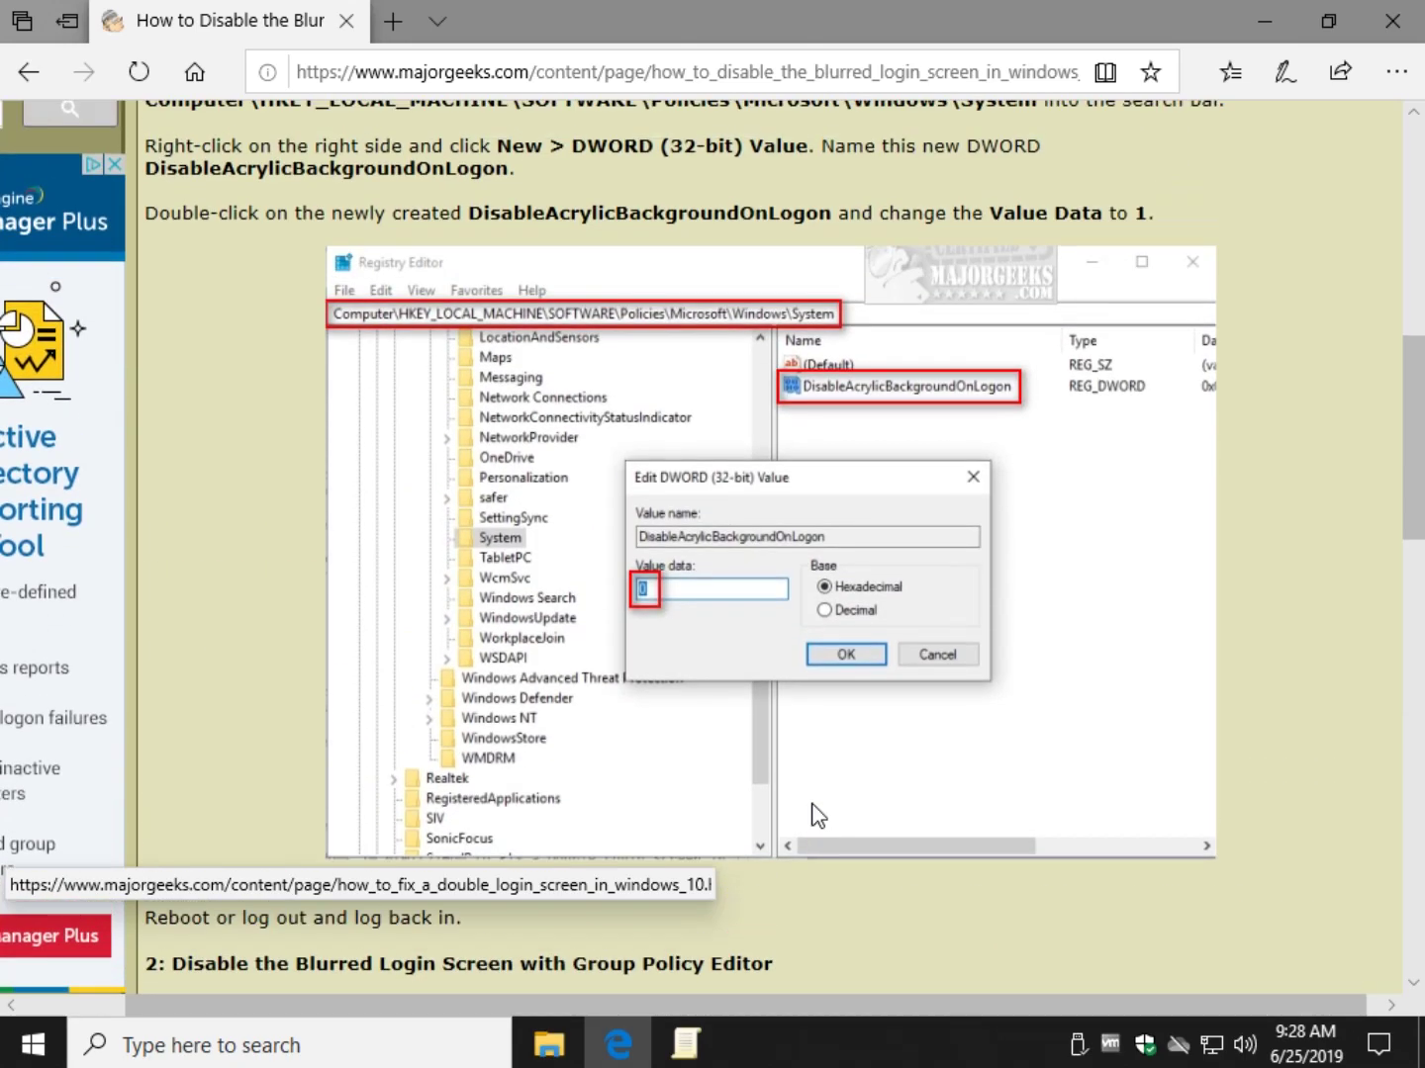
pyautogui.scroll(4, 817, 812)
pyautogui.scroll(-4, 656, 597)
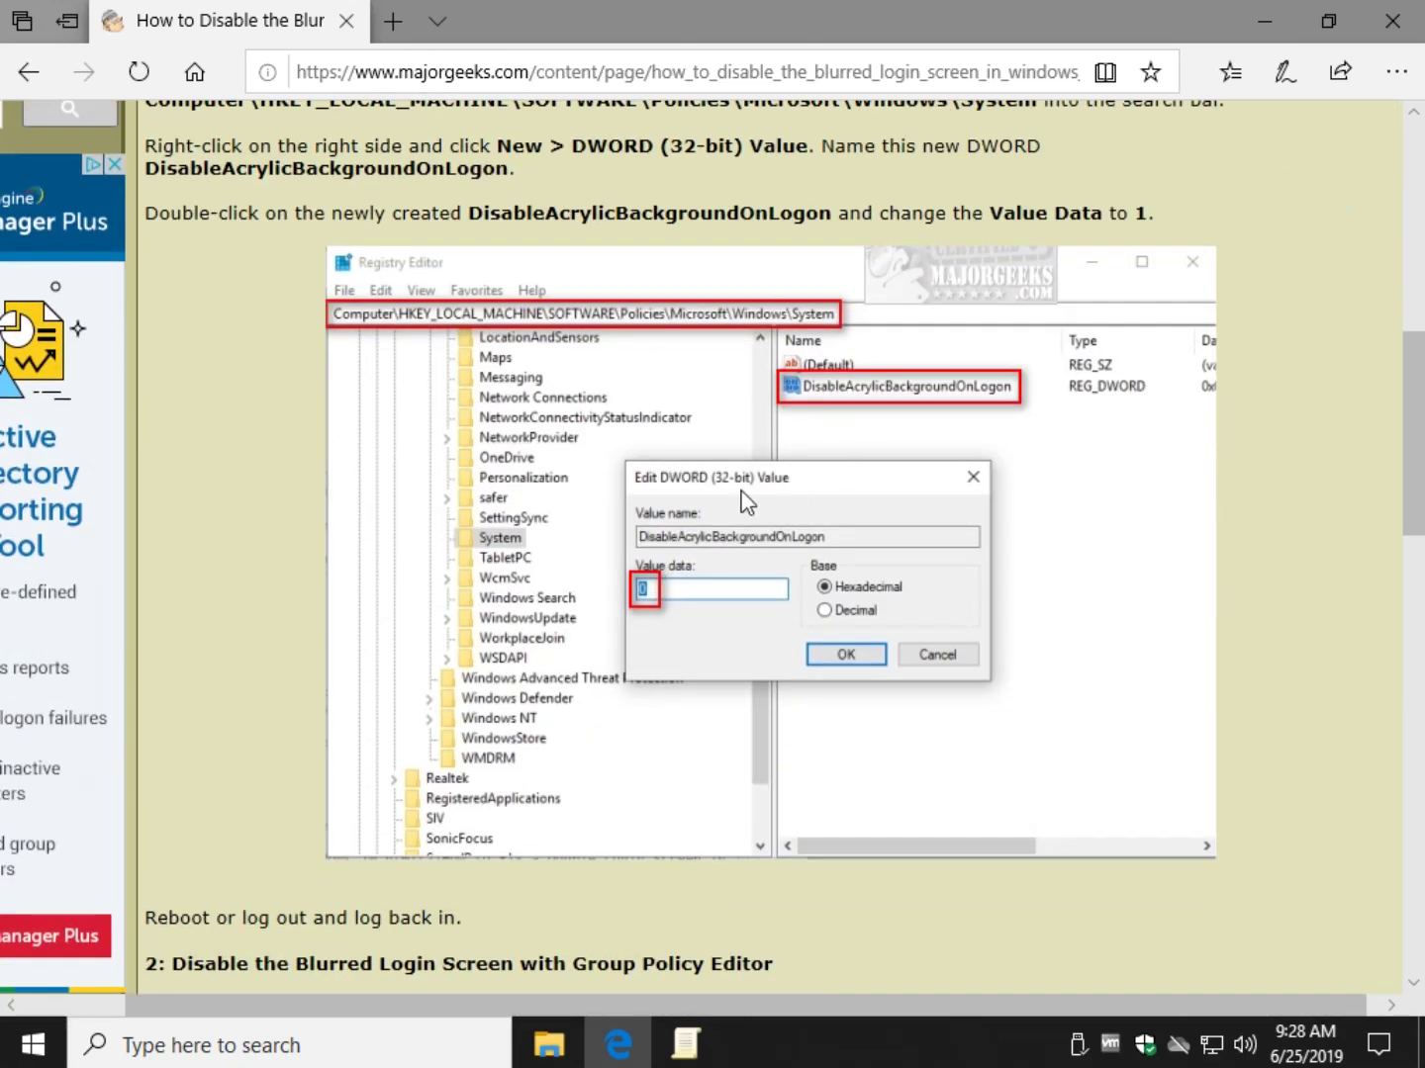
pyautogui.scroll(-3, 690, 479)
pyautogui.scroll(-2, 683, 471)
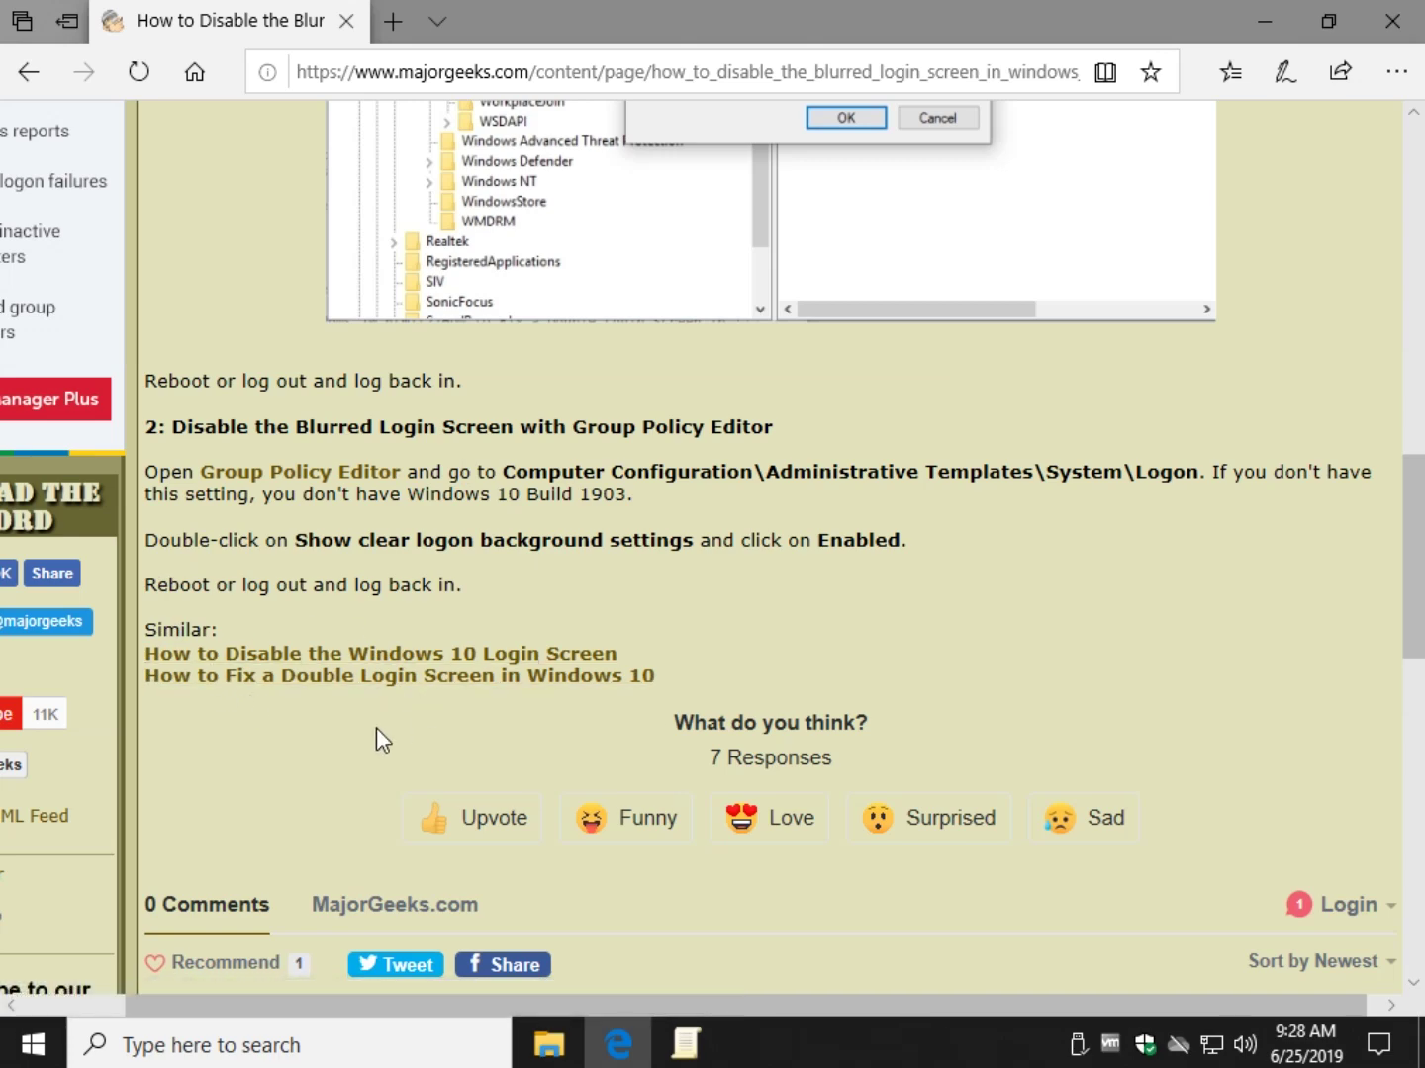
pyautogui.scroll(3, 376, 728)
pyautogui.scroll(4, 376, 726)
pyautogui.scroll(6, 376, 727)
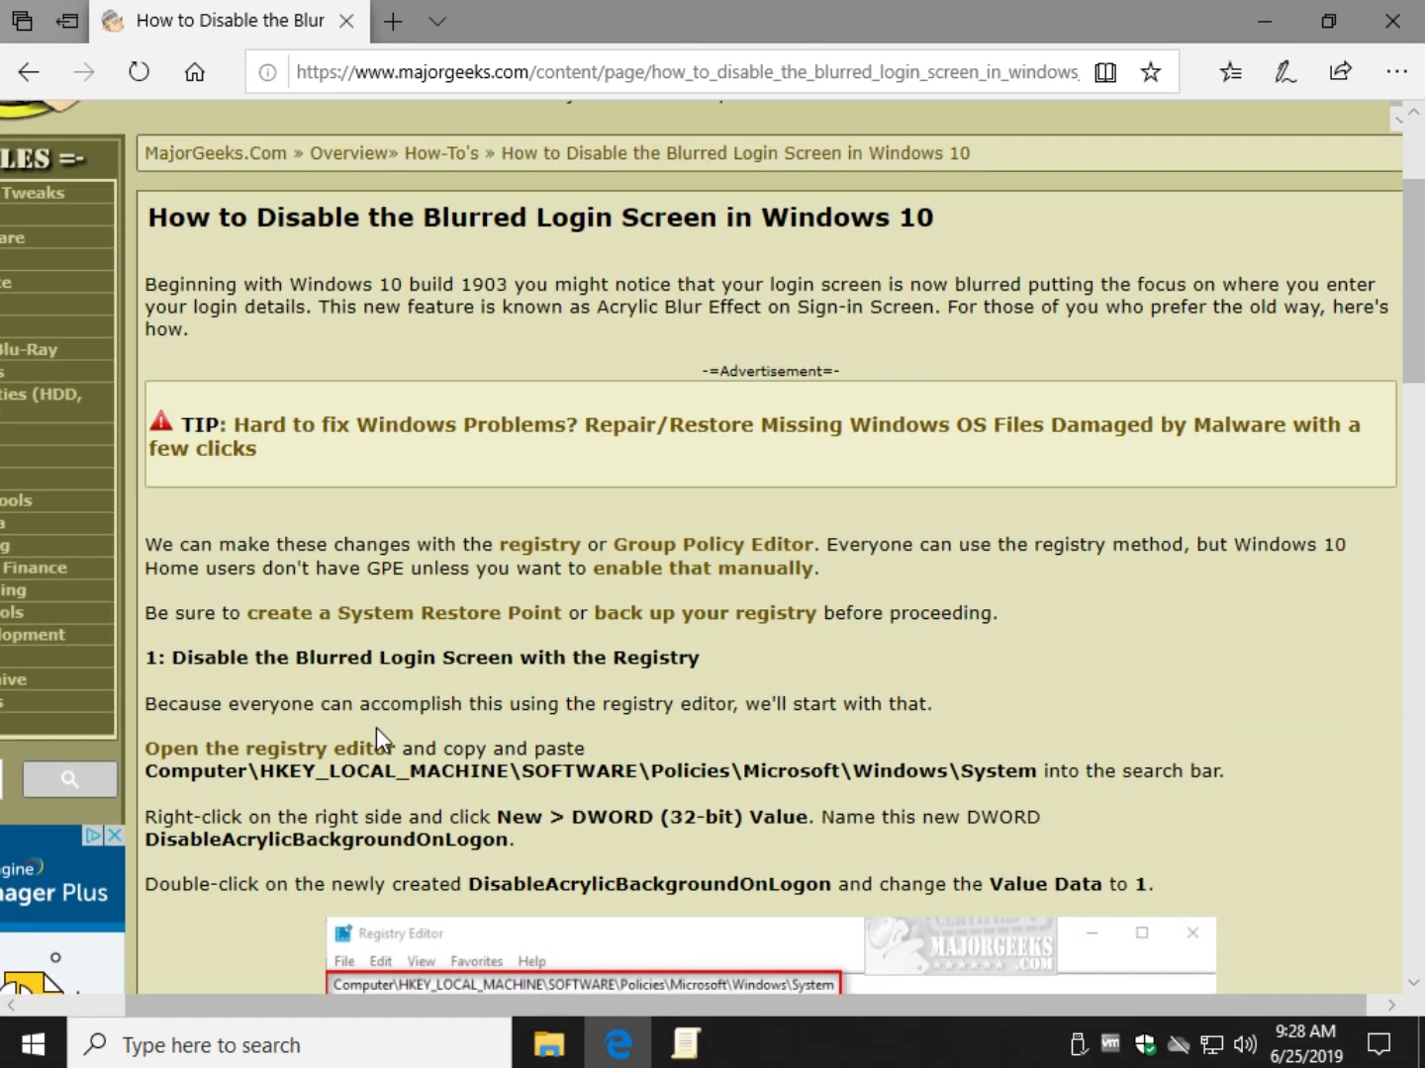
pyautogui.scroll(3, 321, 713)
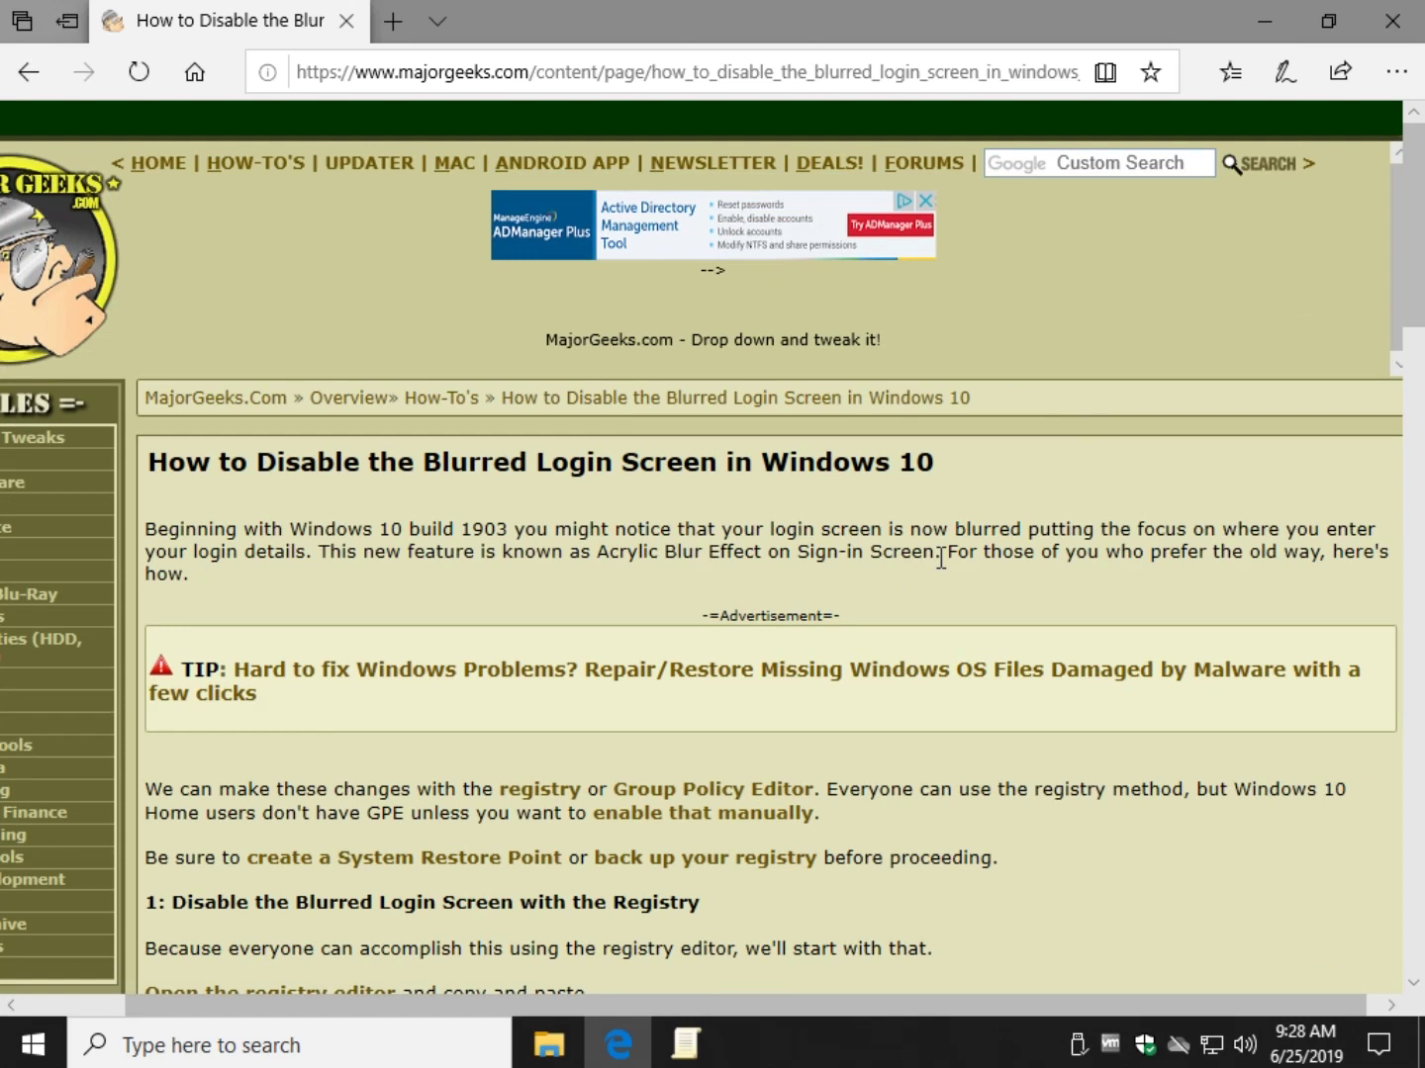